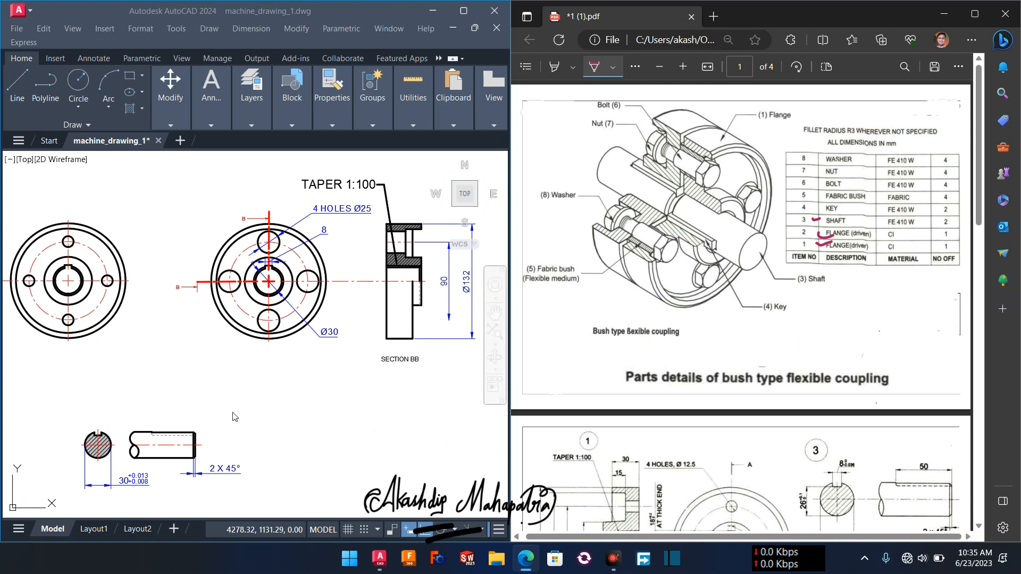
Look over the driver flange views and check which layers the drawing contains.
{"action": "scroll", "coordinate": [271, 383], "scroll_direction": "down", "scroll_amount": 4}
{"action": "scroll", "coordinate": [271, 383], "scroll_direction": "up", "scroll_amount": 2}
{"action": "left_click", "coordinate": [271, 383]}
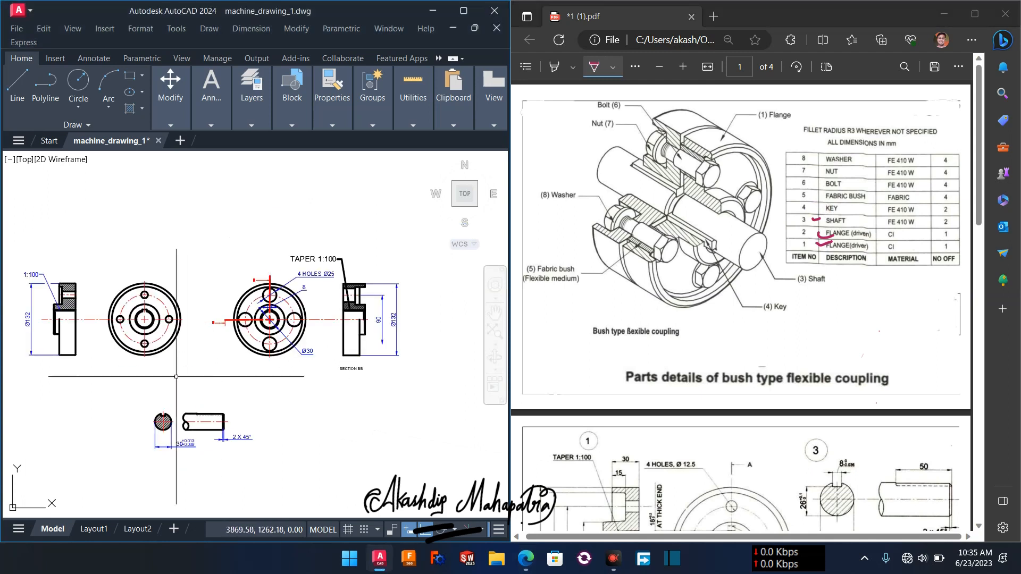
{"action": "scroll", "coordinate": [226, 362], "scroll_direction": "up", "scroll_amount": 3}
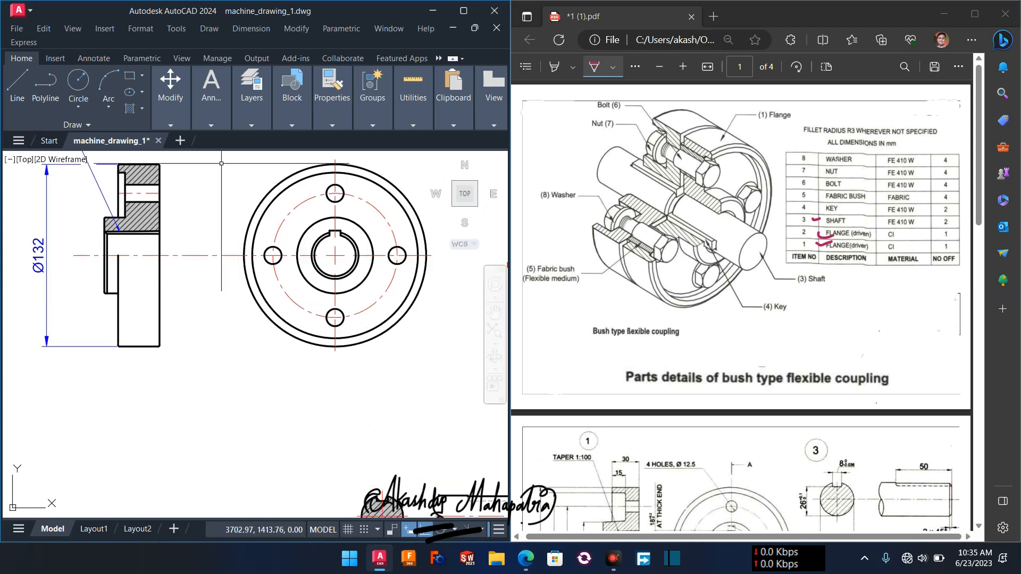
{"action": "left_click", "coordinate": [252, 126]}
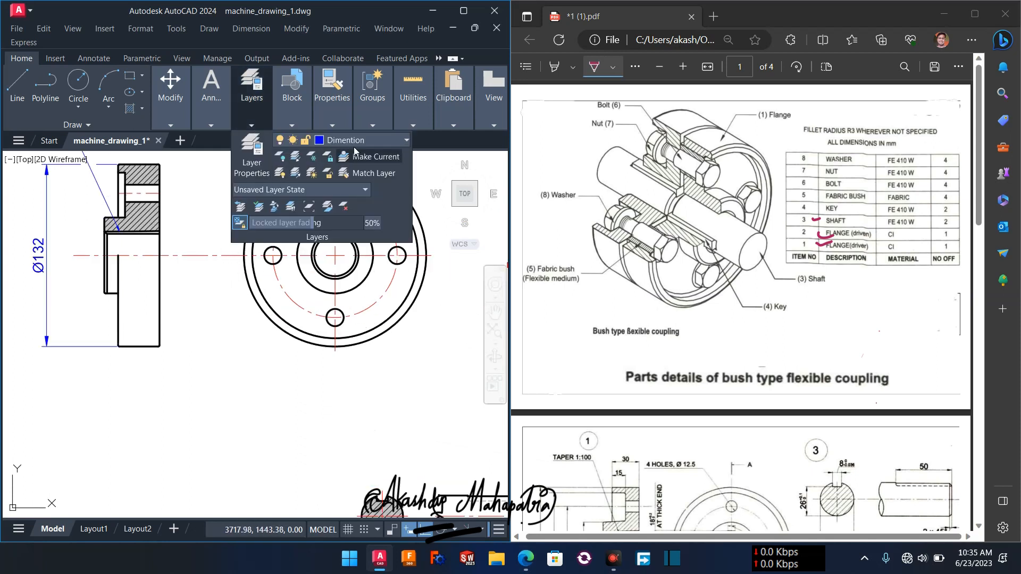
{"action": "left_click", "coordinate": [406, 140]}
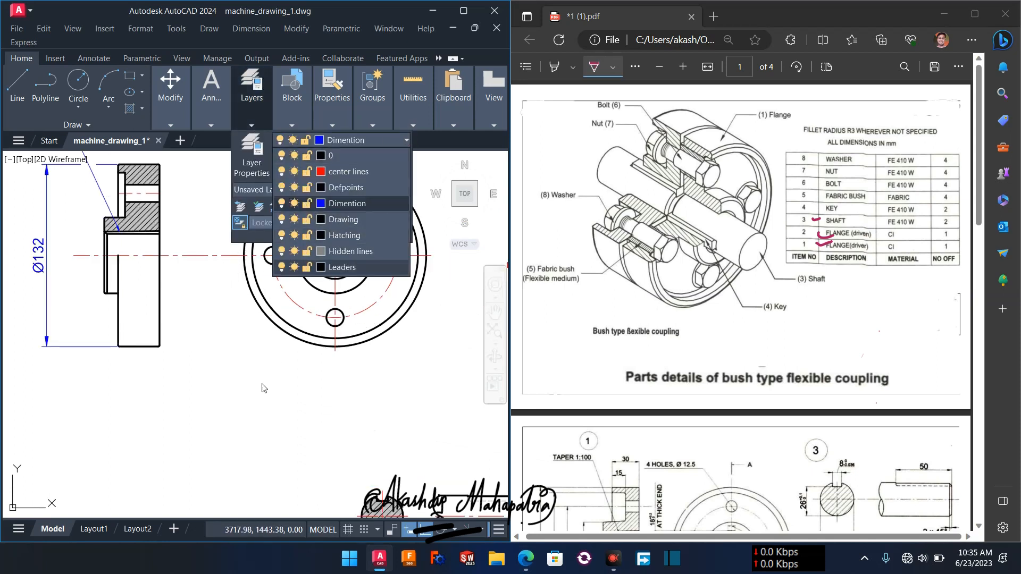
{"action": "left_click", "coordinate": [252, 419]}
Examine the driven flange views with Section BB, the dimensioned shaft views and the driver flange section.
{"action": "middle_click_drag", "start_coordinate": [289, 415], "coordinate": [32, 462]}
{"action": "middle_click_drag", "start_coordinate": [237, 413], "coordinate": [83, 408]}
{"action": "middle_click_drag", "start_coordinate": [144, 396], "coordinate": [106, 433]}
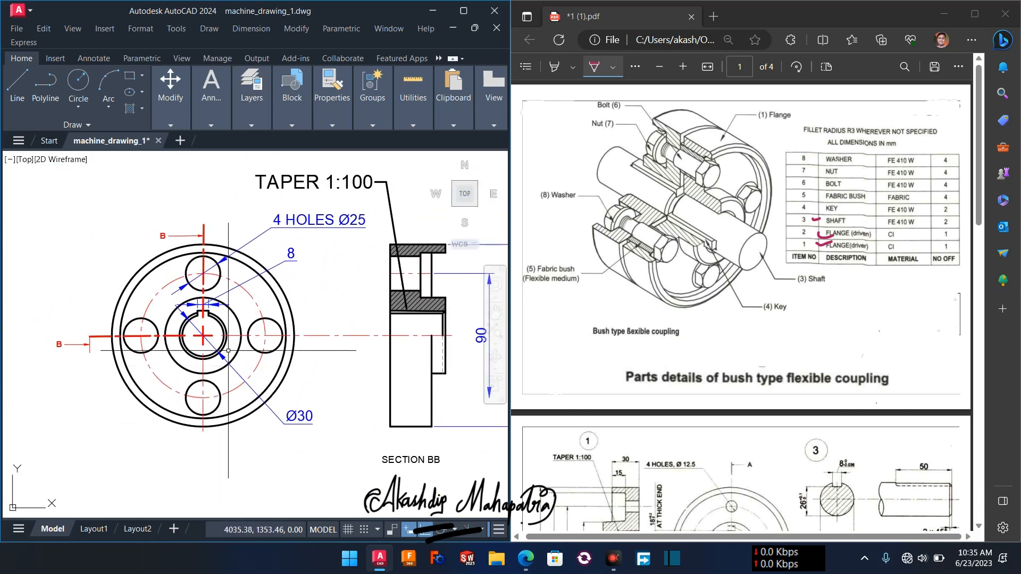
{"action": "middle_click_drag", "start_coordinate": [281, 334], "coordinate": [159, 356]}
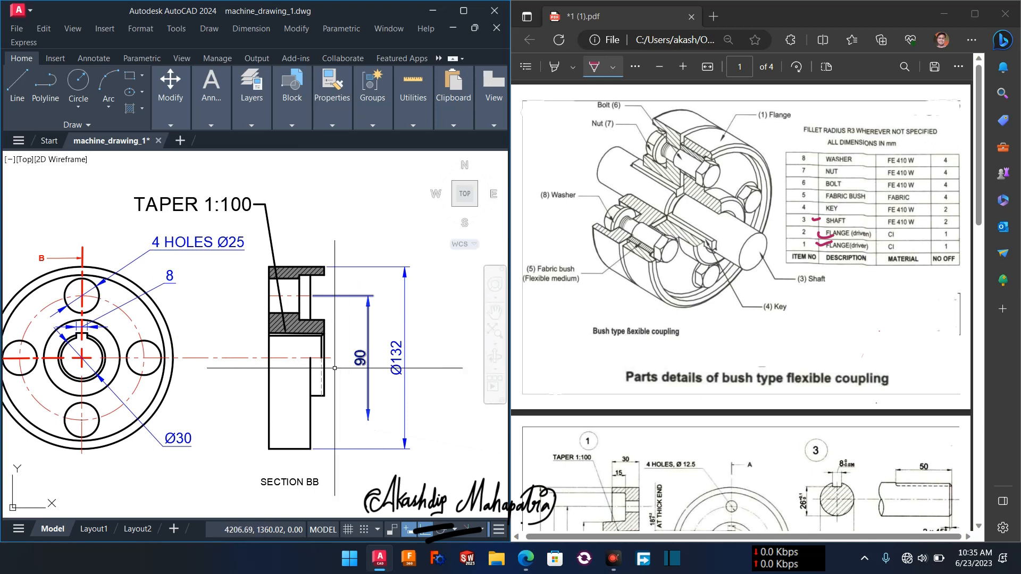
{"action": "scroll", "coordinate": [215, 389], "scroll_direction": "down", "scroll_amount": 2}
{"action": "middle_click_drag", "start_coordinate": [118, 373], "coordinate": [265, 312]}
{"action": "middle_click_drag", "start_coordinate": [259, 374], "coordinate": [388, 267]}
{"action": "scroll", "coordinate": [315, 395], "scroll_direction": "up", "scroll_amount": 5}
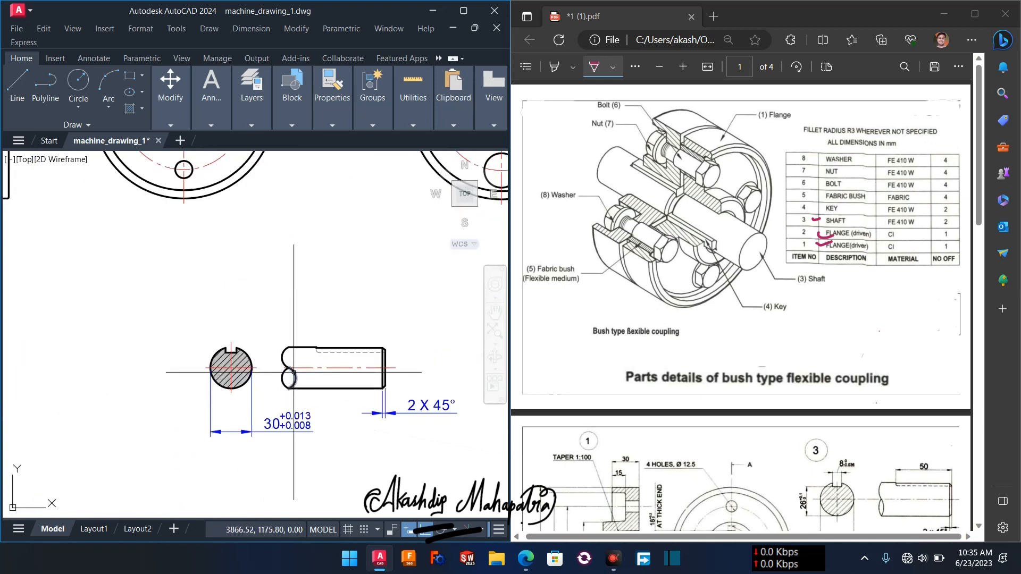
{"action": "middle_click_drag", "start_coordinate": [315, 394], "coordinate": [238, 357]}
{"action": "middle_click_drag", "start_coordinate": [276, 418], "coordinate": [253, 383]}
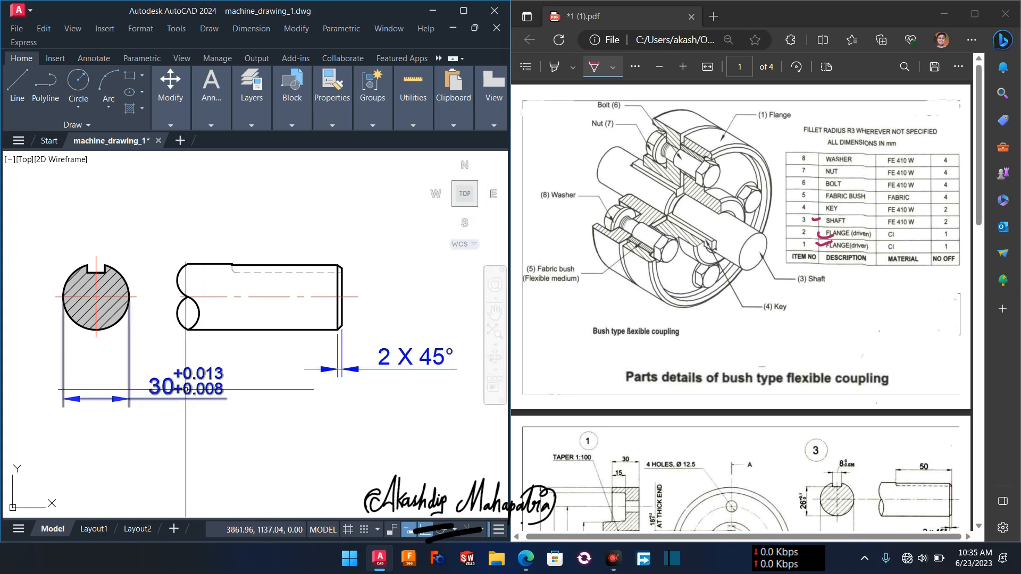
{"action": "scroll", "coordinate": [185, 389], "scroll_direction": "down", "scroll_amount": 4}
{"action": "mouse_move", "coordinate": [259, 354]}
{"action": "middle_mouse_down"}
{"action": "mouse_move", "coordinate": [263, 407]}
{"action": "mouse_move", "coordinate": [356, 417]}
{"action": "middle_mouse_up"}
{"action": "scroll", "coordinate": [206, 320], "scroll_direction": "up", "scroll_amount": 3}
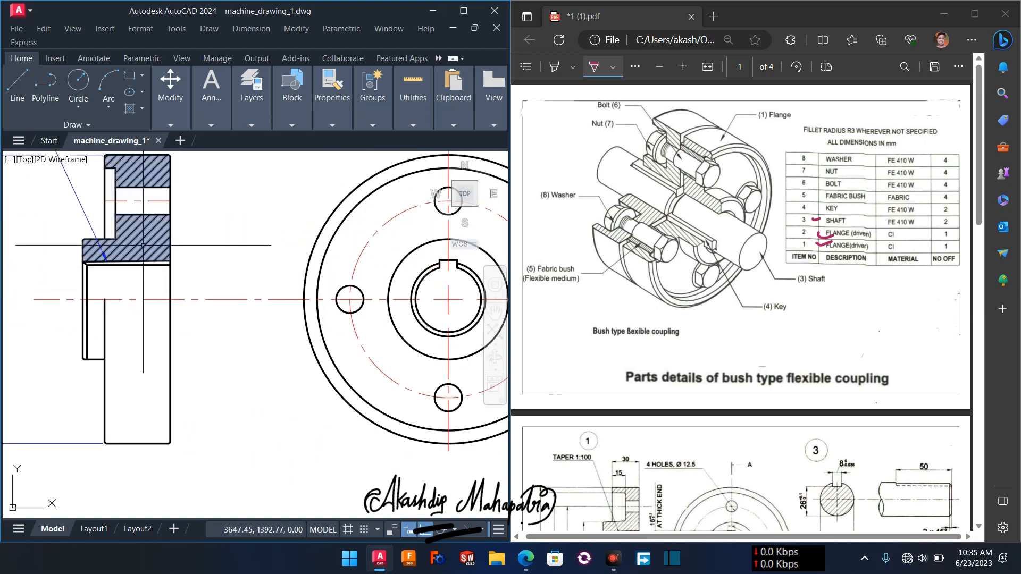
{"action": "scroll", "coordinate": [166, 288], "scroll_direction": "down", "scroll_amount": 3}
{"action": "mouse_move", "coordinate": [307, 365]}
{"action": "middle_mouse_down"}
{"action": "mouse_move", "coordinate": [274, 343]}
{"action": "mouse_move", "coordinate": [156, 329]}
{"action": "middle_mouse_up"}
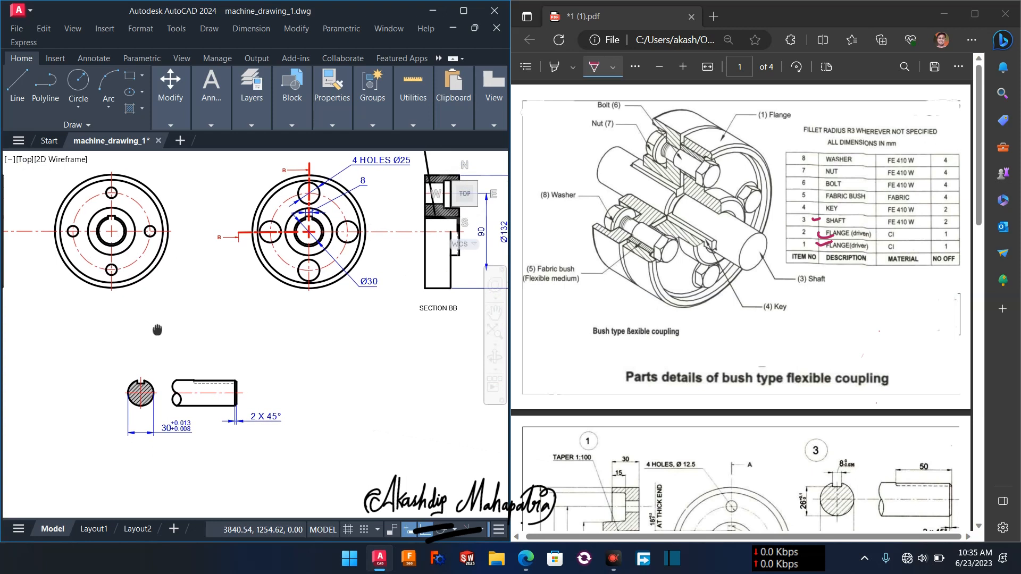
{"action": "scroll", "coordinate": [244, 347], "scroll_direction": "up", "scroll_amount": 2}
{"action": "middle_click_drag", "start_coordinate": [248, 347], "coordinate": [328, 249]}
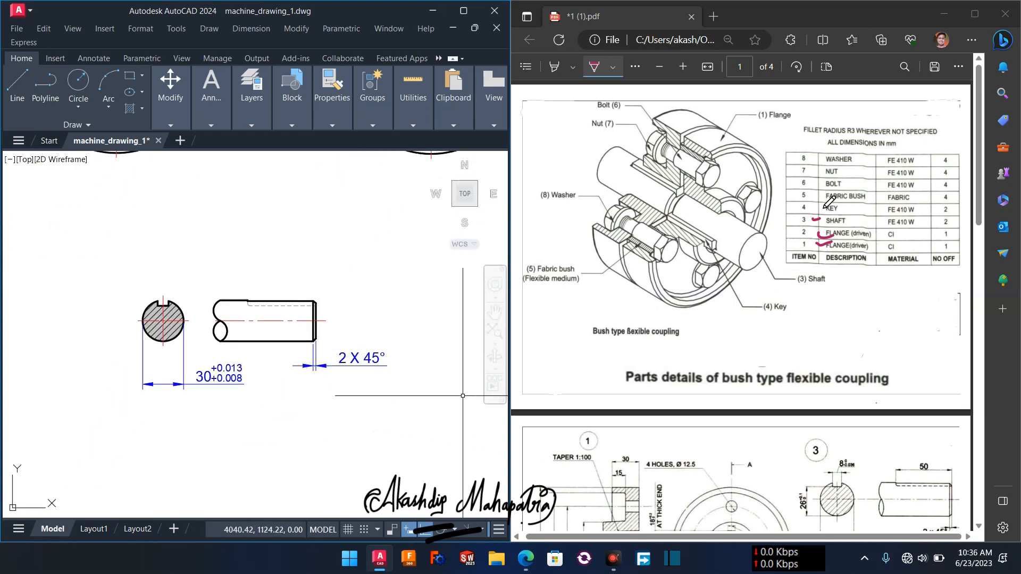
In the PDF in Edge, ink-mark the key and fabric bush rows, the item number column and detail numbers 4 and 5.
{"action": "left_click_drag", "start_coordinate": [811, 209], "coordinate": [828, 209]}
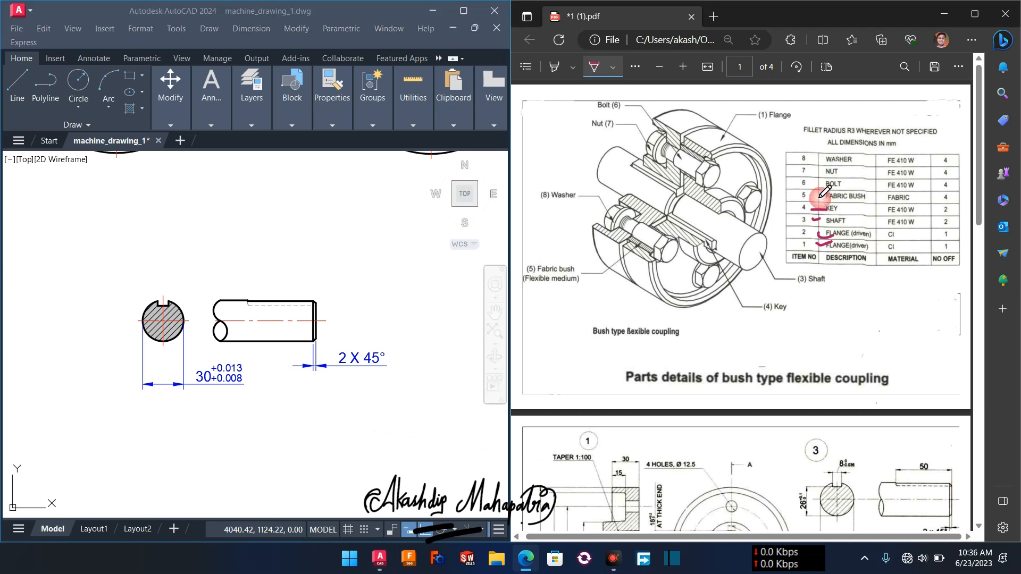
{"action": "scroll", "coordinate": [884, 298], "scroll_direction": "down", "scroll_amount": 5}
{"action": "scroll", "coordinate": [840, 224], "scroll_direction": "up", "scroll_amount": 5}
{"action": "scroll", "coordinate": [808, 205], "scroll_direction": "down", "scroll_amount": 5}
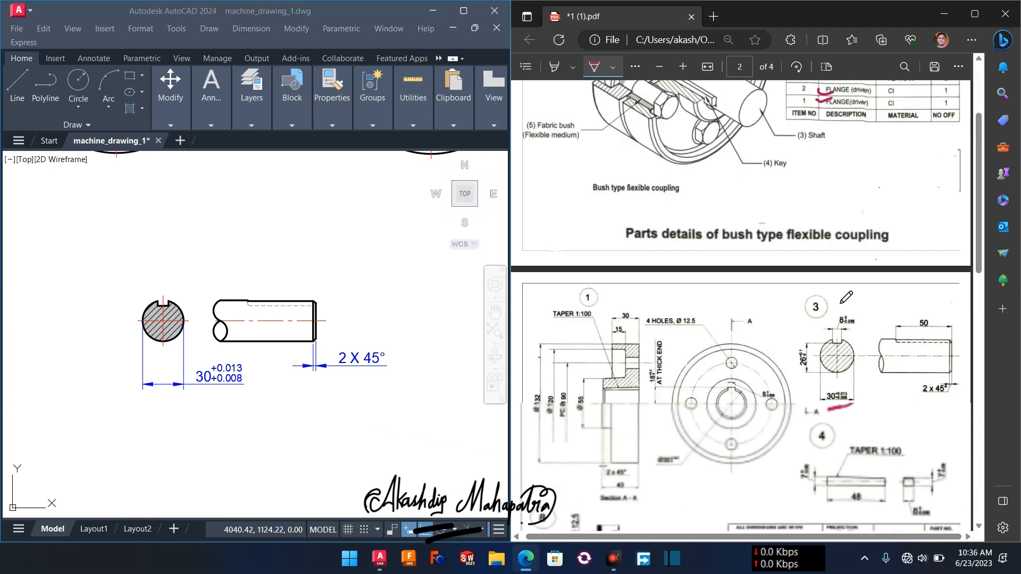
{"action": "scroll", "coordinate": [839, 319], "scroll_direction": "down", "scroll_amount": 6}
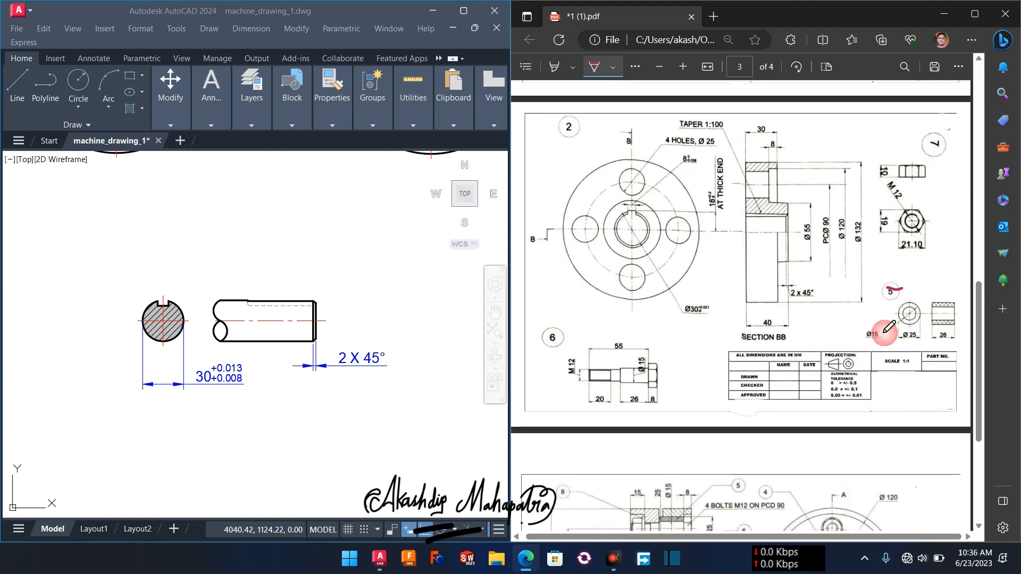
{"action": "scroll", "coordinate": [889, 327], "scroll_direction": "up", "scroll_amount": 7}
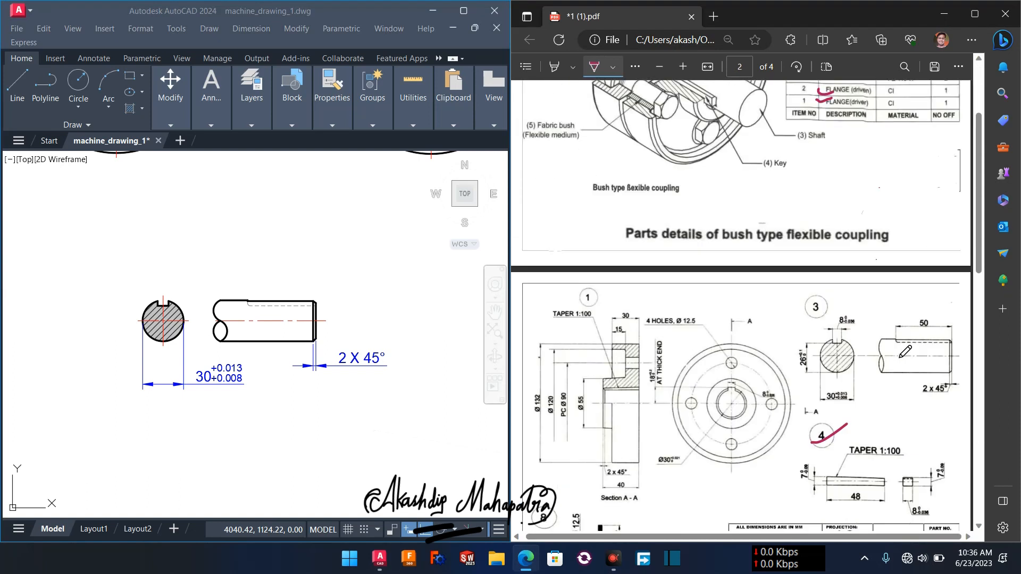
{"action": "scroll", "coordinate": [904, 352], "scroll_direction": "up", "scroll_amount": 3}
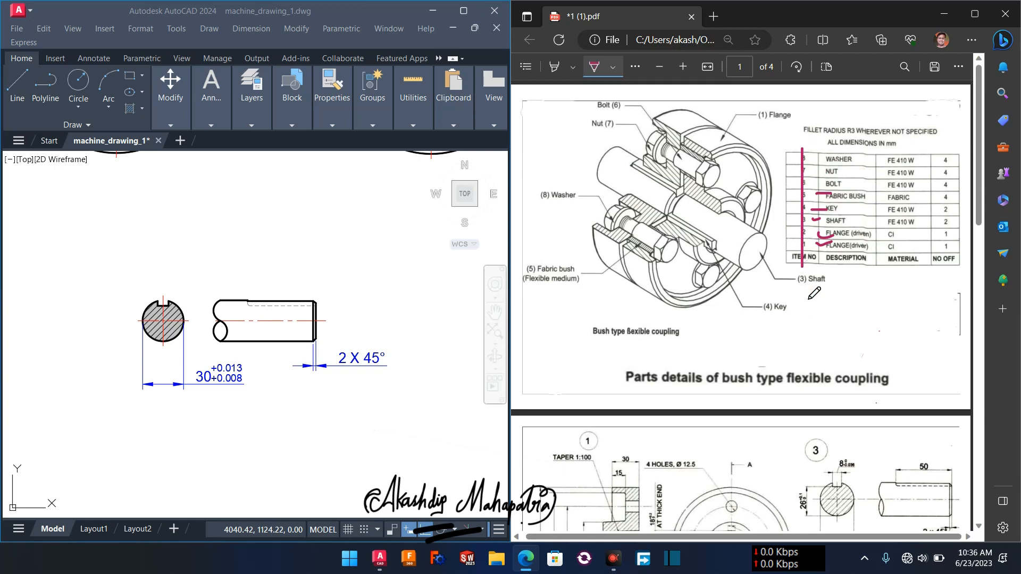
Circle the half sectional front view on page 4 and the coupling's central parts in the pictorial view on page 1.
{"action": "scroll", "coordinate": [705, 335], "scroll_direction": "down", "scroll_amount": 15}
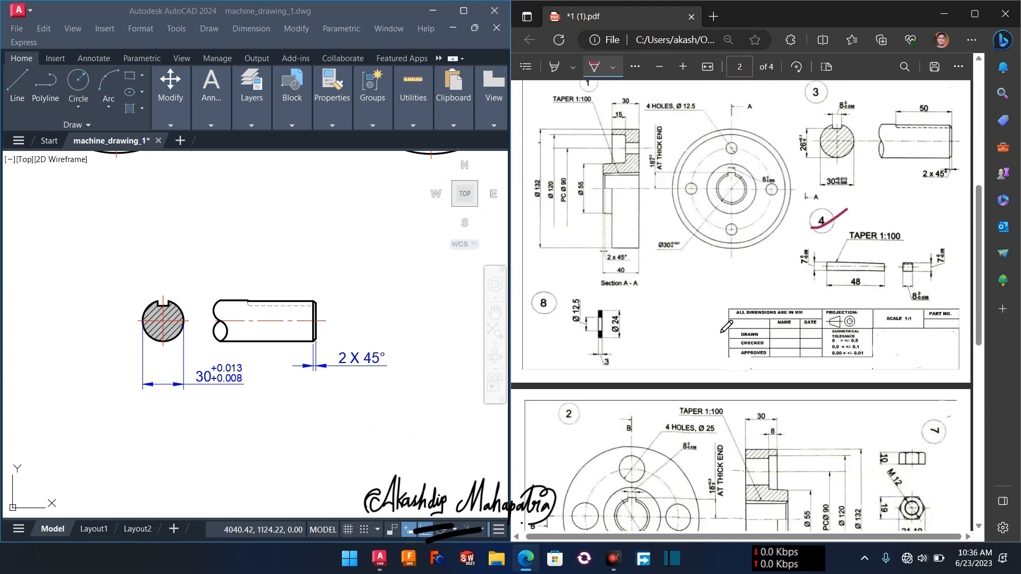
{"action": "left_click_drag", "start_coordinate": [677, 246], "coordinate": [700, 482]}
{"action": "left_click_drag", "start_coordinate": [626, 294], "coordinate": [630, 289]}
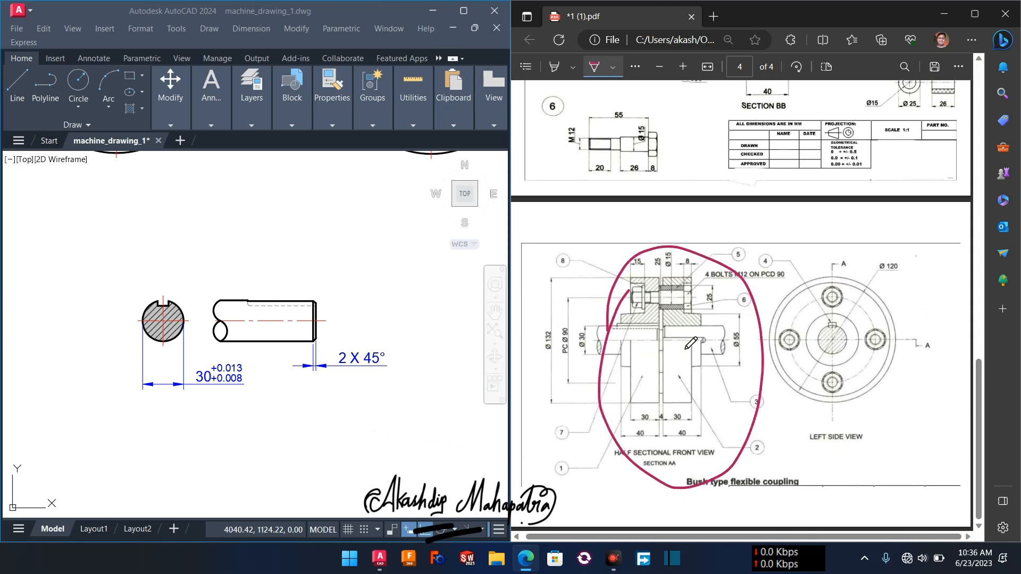
{"action": "scroll", "coordinate": [701, 346], "scroll_direction": "up", "scroll_amount": 1}
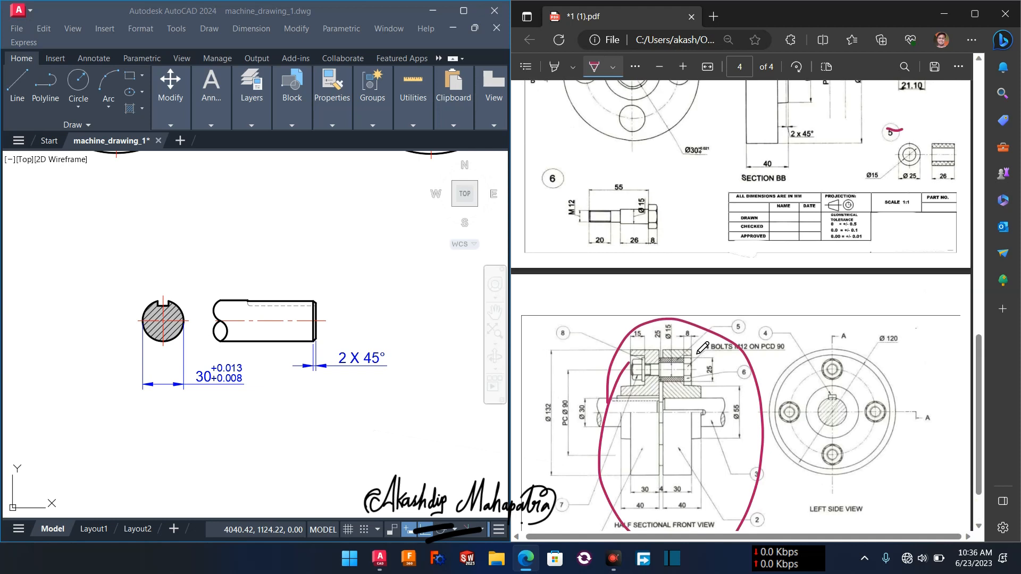
{"action": "scroll", "coordinate": [731, 389], "scroll_direction": "down", "scroll_amount": 1}
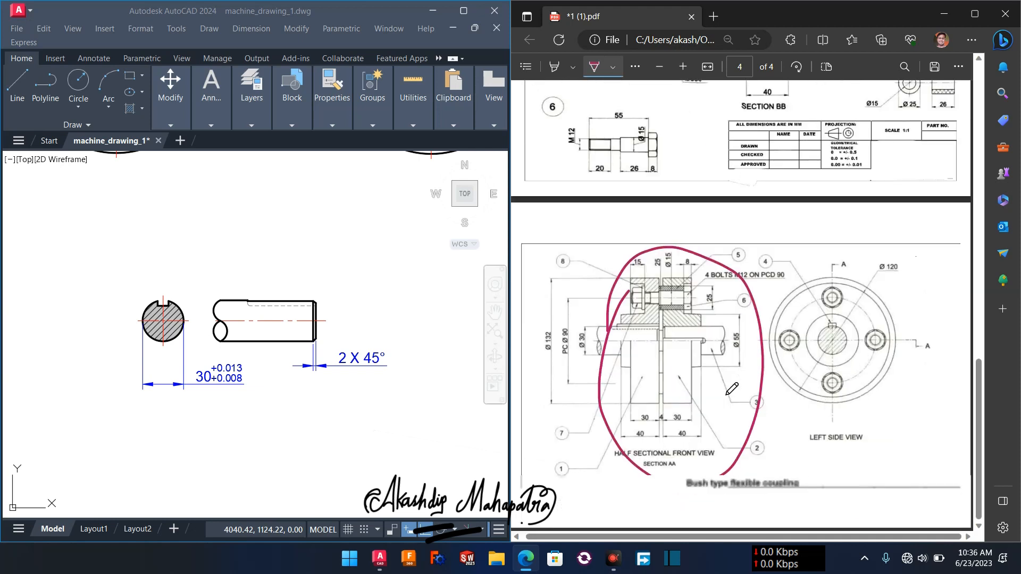
{"action": "scroll", "coordinate": [735, 392], "scroll_direction": "up", "scroll_amount": 15}
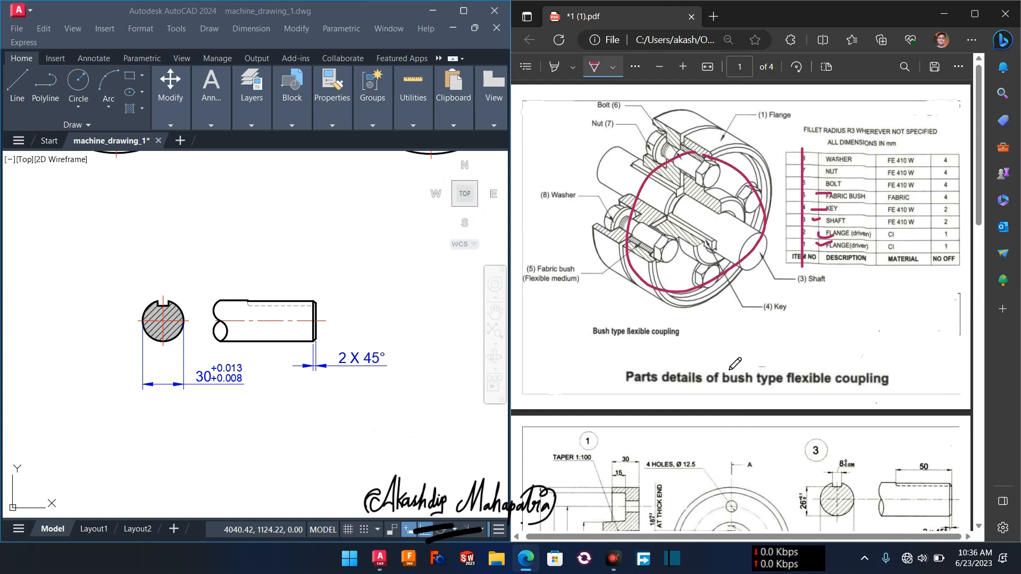
Examine the dimensions of the key (4), bush (5) and nut (7) details in the PDF.
{"action": "scroll", "coordinate": [735, 365], "scroll_direction": "down", "scroll_amount": 5}
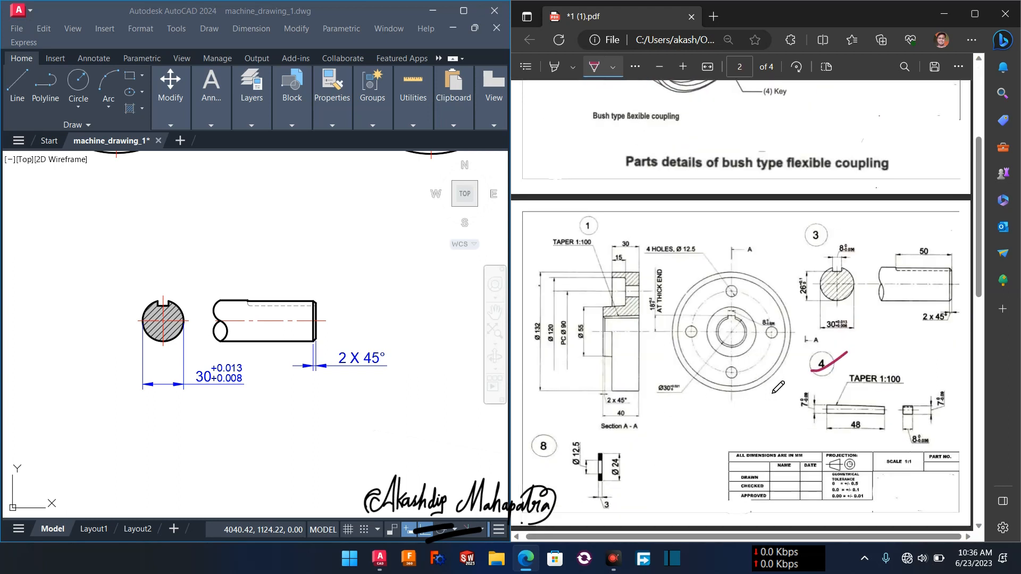
{"action": "scroll", "coordinate": [933, 366], "scroll_direction": "up", "scroll_amount": 4, "text": "ctrl"}
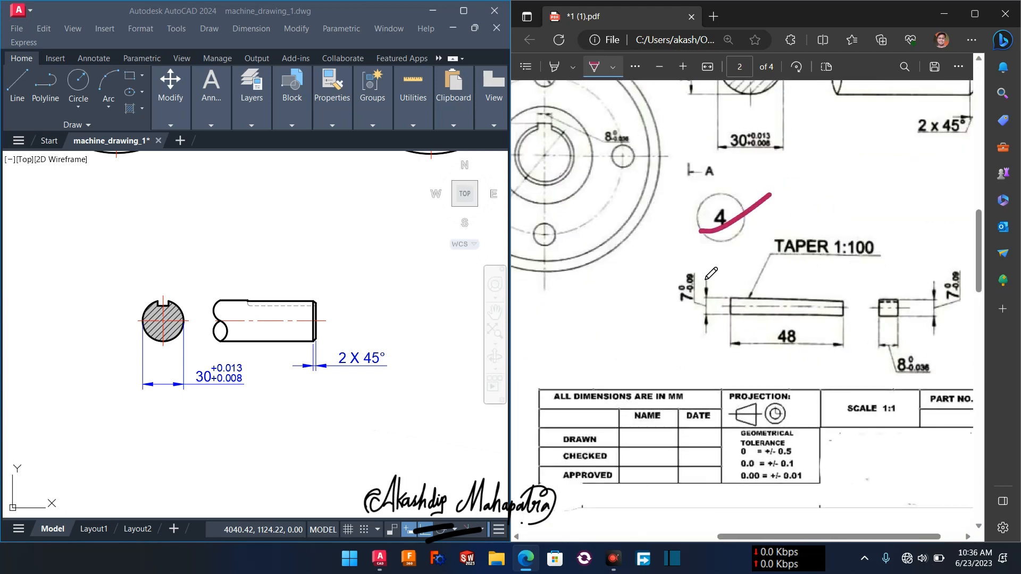
{"action": "scroll", "coordinate": [808, 327], "scroll_direction": "down", "scroll_amount": 10}
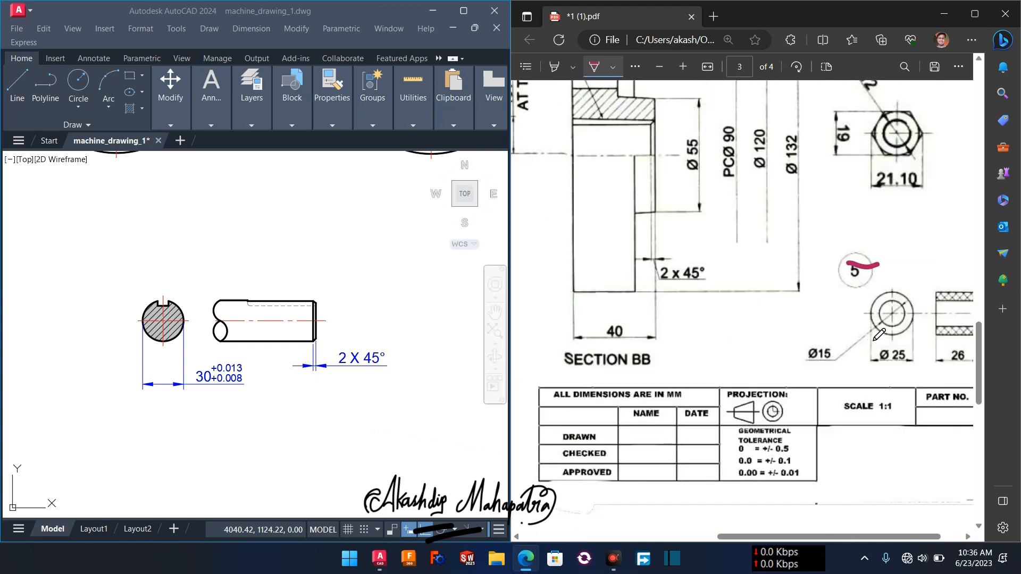
{"action": "left_click_drag", "start_coordinate": [791, 537], "coordinate": [812, 537]}
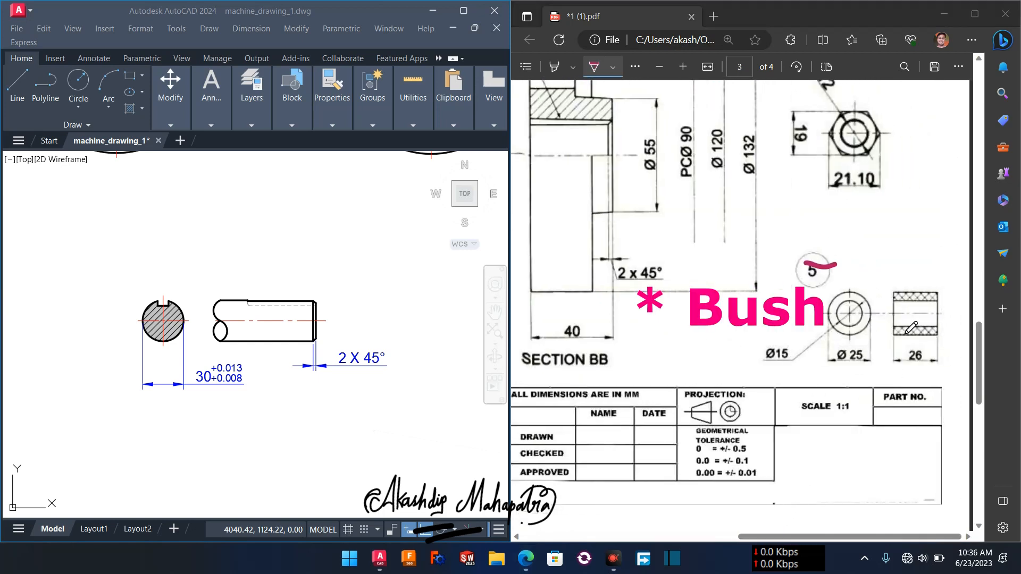
{"action": "scroll", "coordinate": [936, 319], "scroll_direction": "up", "scroll_amount": 5, "text": "ctrl"}
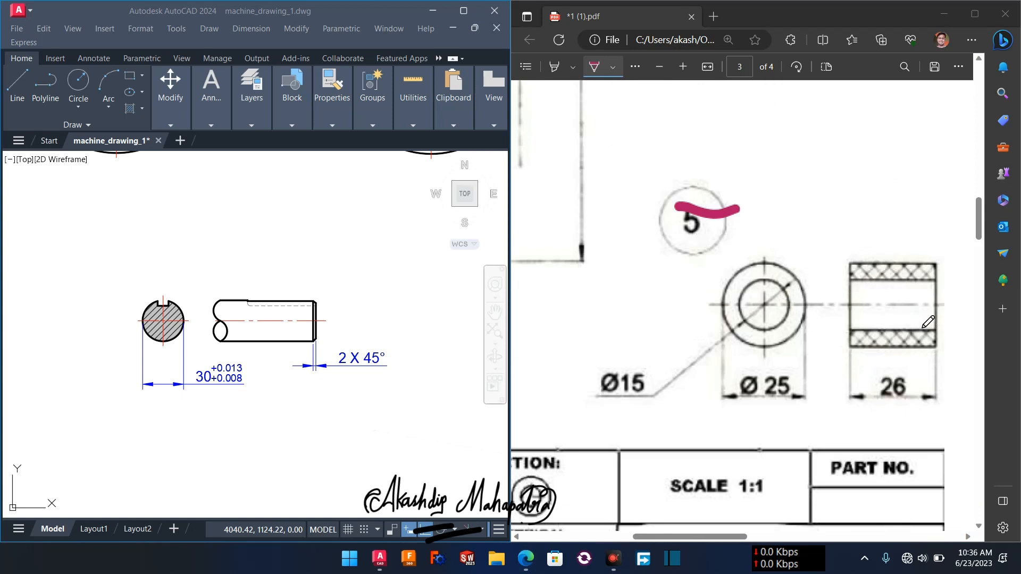
{"action": "scroll", "coordinate": [901, 316], "scroll_direction": "down", "scroll_amount": 5, "text": "ctrl"}
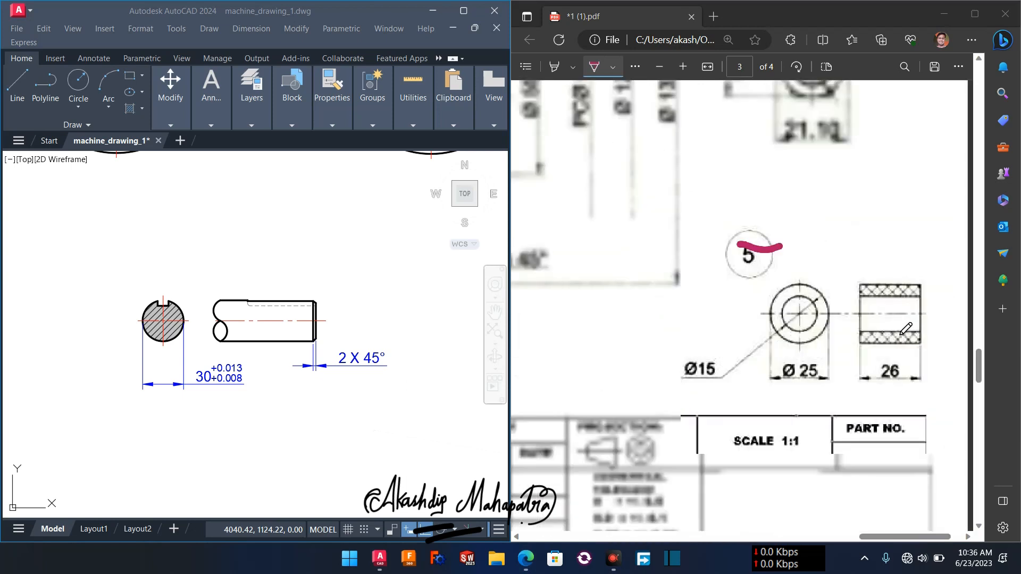
{"action": "scroll", "coordinate": [874, 307], "scroll_direction": "up", "scroll_amount": 3}
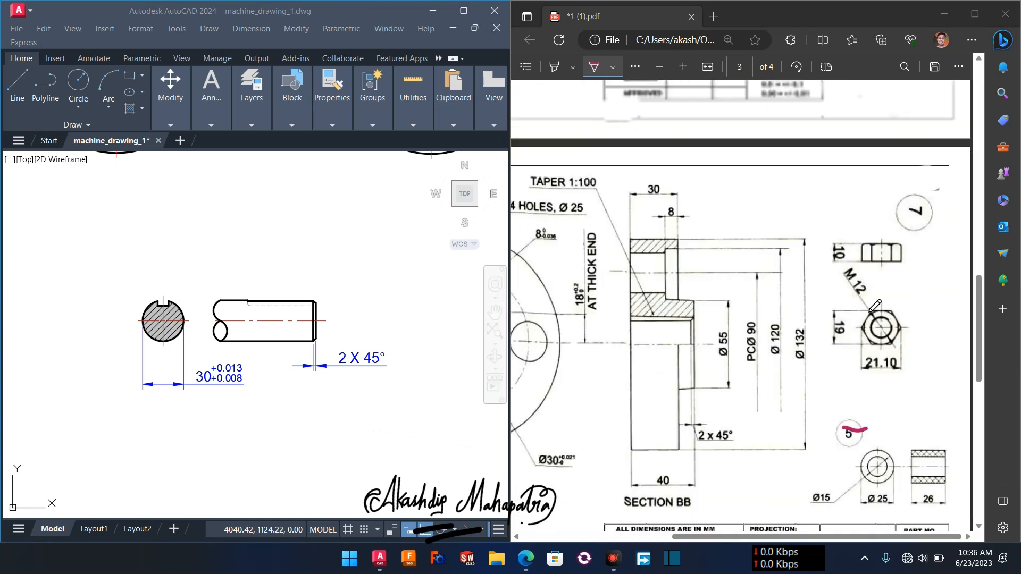
Ink-mark the bolt and nut rows in the parts list on page 1.
{"action": "scroll", "coordinate": [867, 331], "scroll_direction": "up", "scroll_amount": 20}
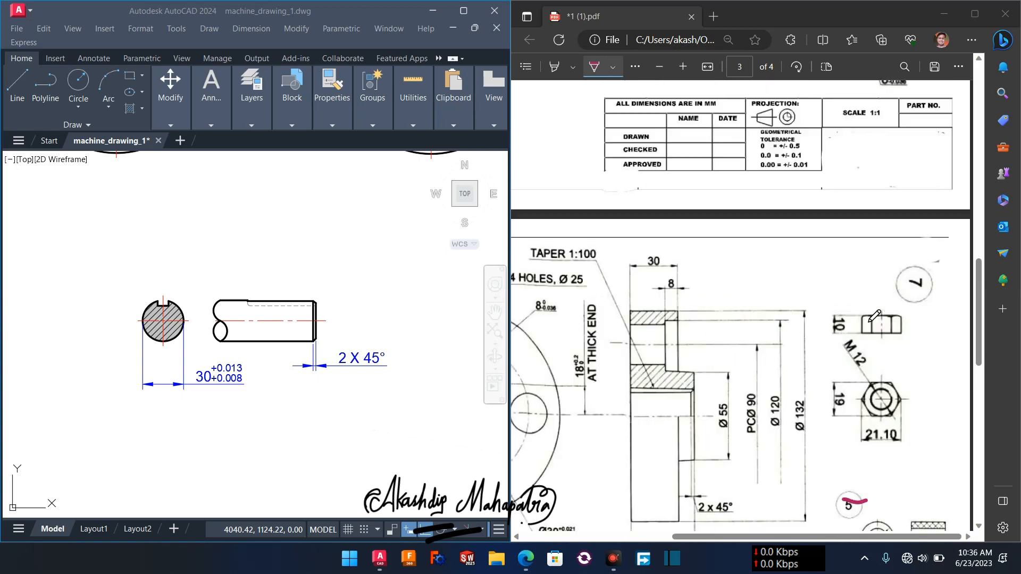
{"action": "scroll", "coordinate": [869, 322], "scroll_direction": "up", "scroll_amount": 1}
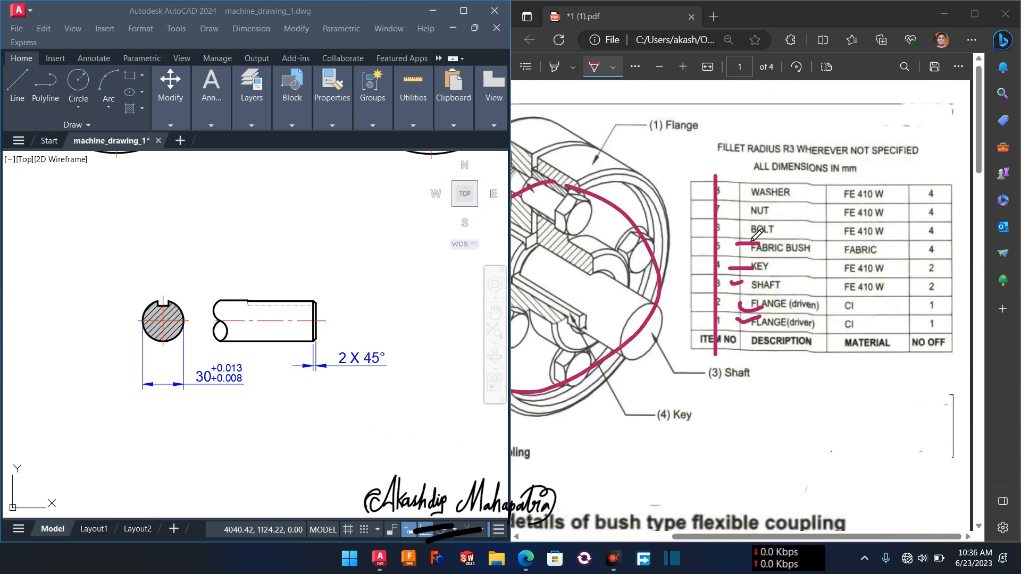
{"action": "left_click", "coordinate": [782, 231]}
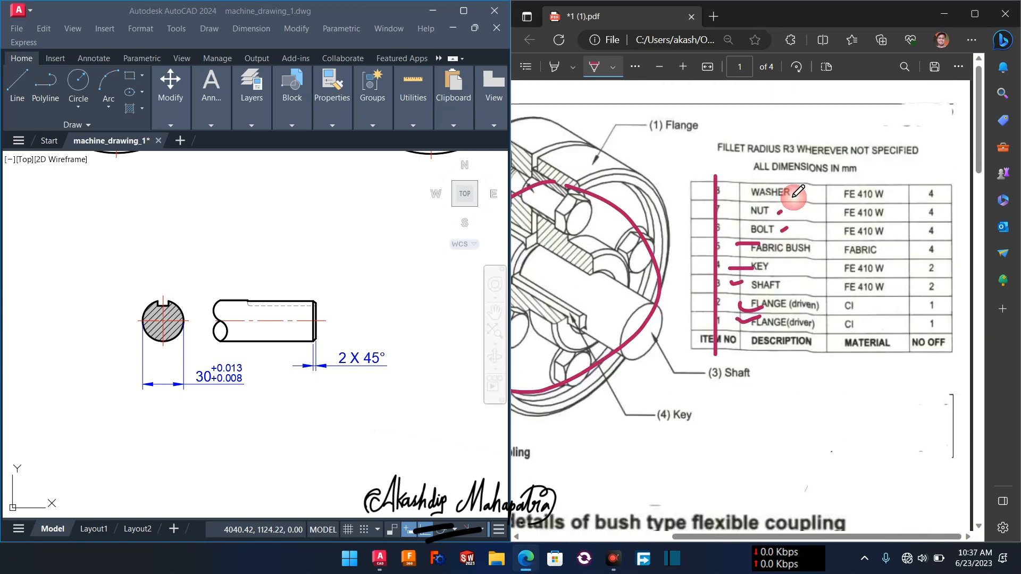
Show the key detail (4) in the PDF, and switch to AutoCAD to bring up the empty area below Section BB.
{"action": "scroll", "coordinate": [783, 275], "scroll_direction": "down", "scroll_amount": 20}
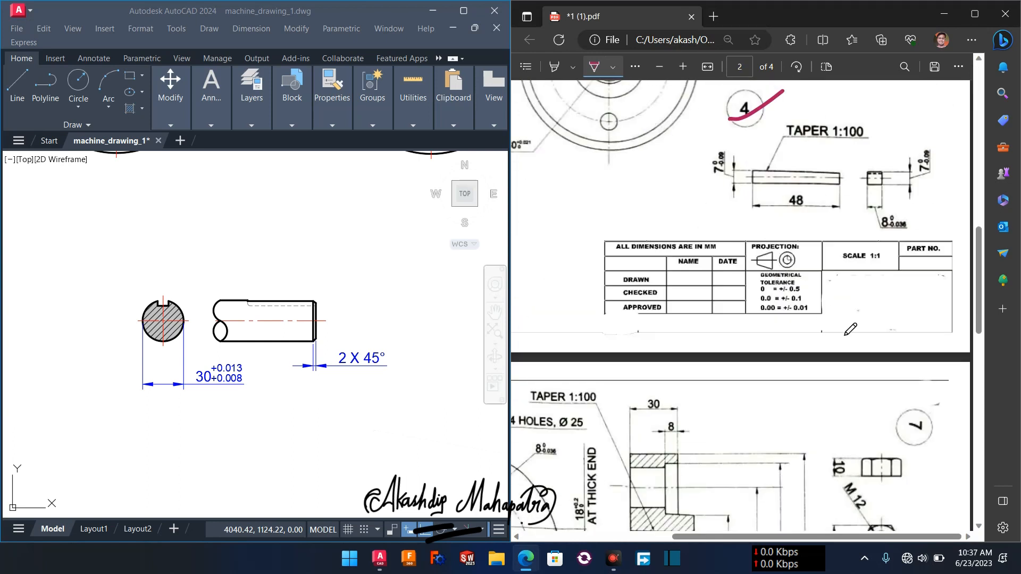
{"action": "scroll", "coordinate": [865, 346], "scroll_direction": "up", "scroll_amount": 5}
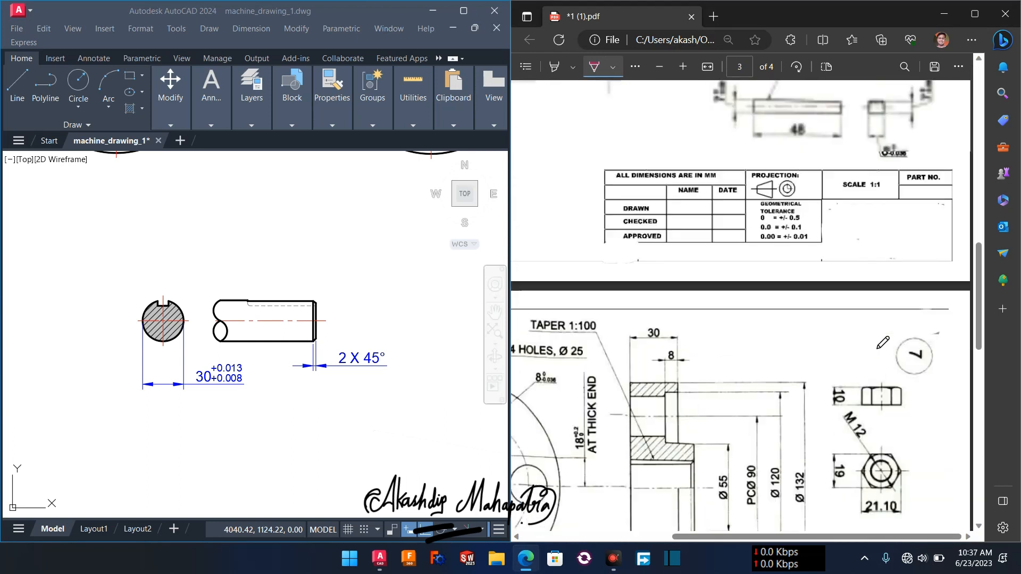
{"action": "left_click", "coordinate": [435, 430]}
{"action": "left_click", "coordinate": [393, 417]}
{"action": "middle_click_drag", "start_coordinate": [392, 417], "coordinate": [133, 440]}
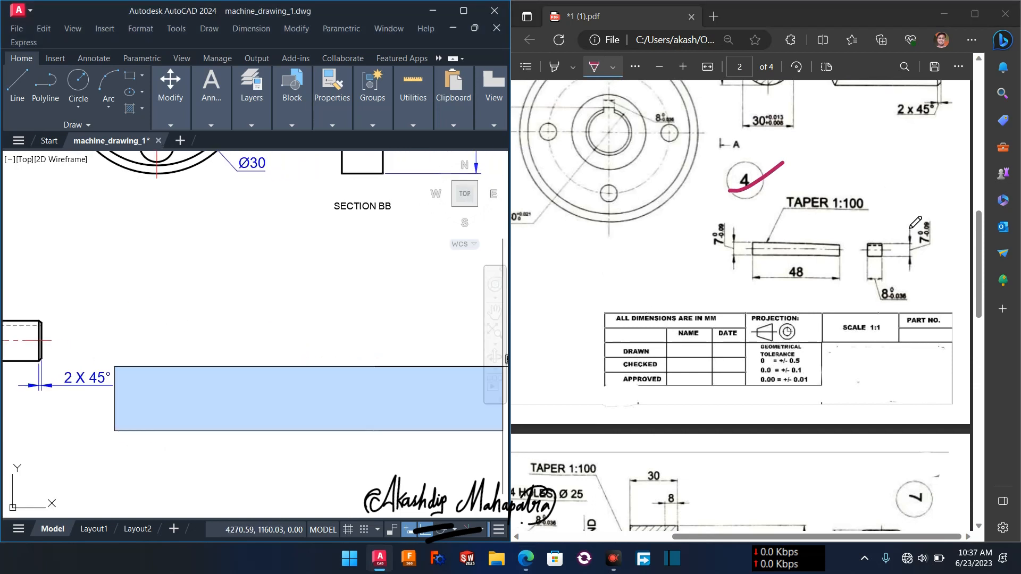
{"action": "left_click", "coordinate": [324, 342]}
{"action": "middle_click_drag", "start_coordinate": [343, 349], "coordinate": [248, 367]}
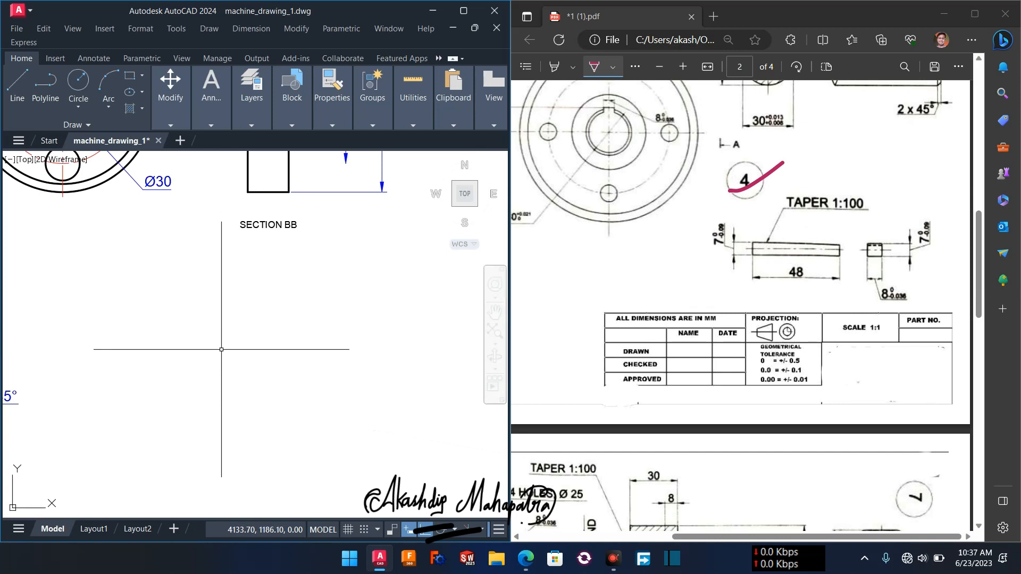
Make Drawing the current layer.
{"action": "type", "text": "ra"}
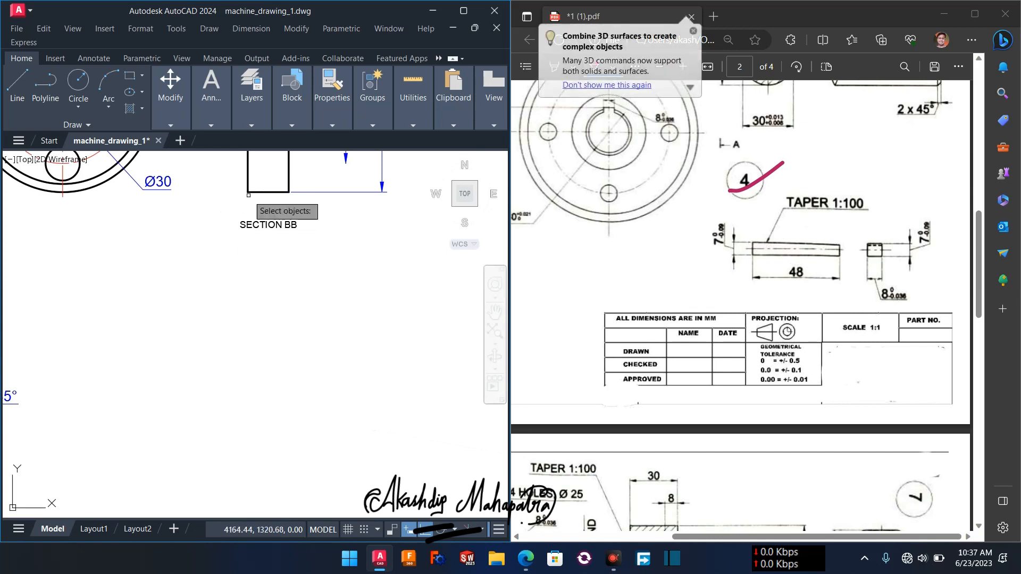
{"action": "left_click", "coordinate": [253, 114]}
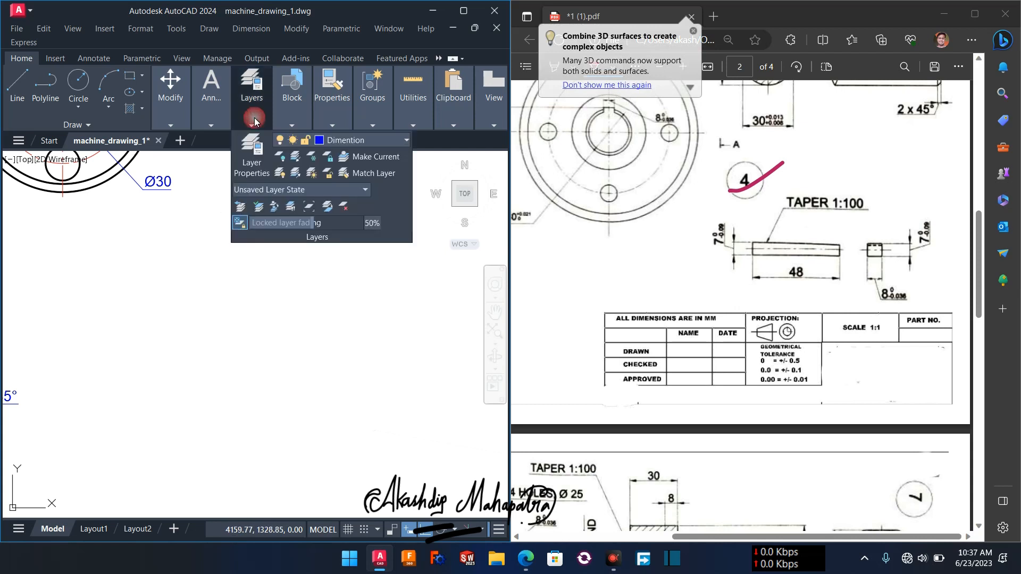
{"action": "left_click", "coordinate": [406, 141]}
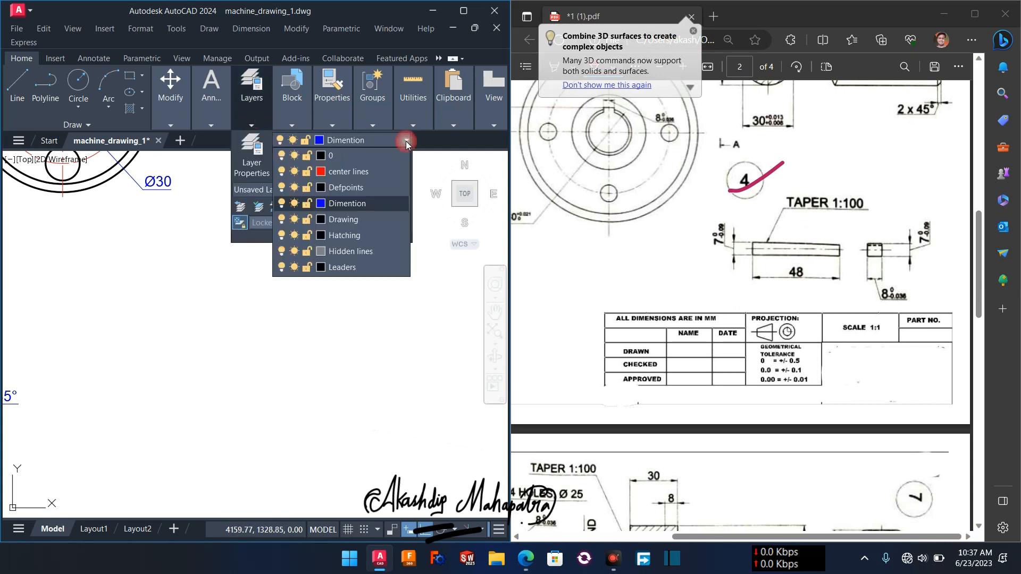
{"action": "left_click", "coordinate": [359, 225]}
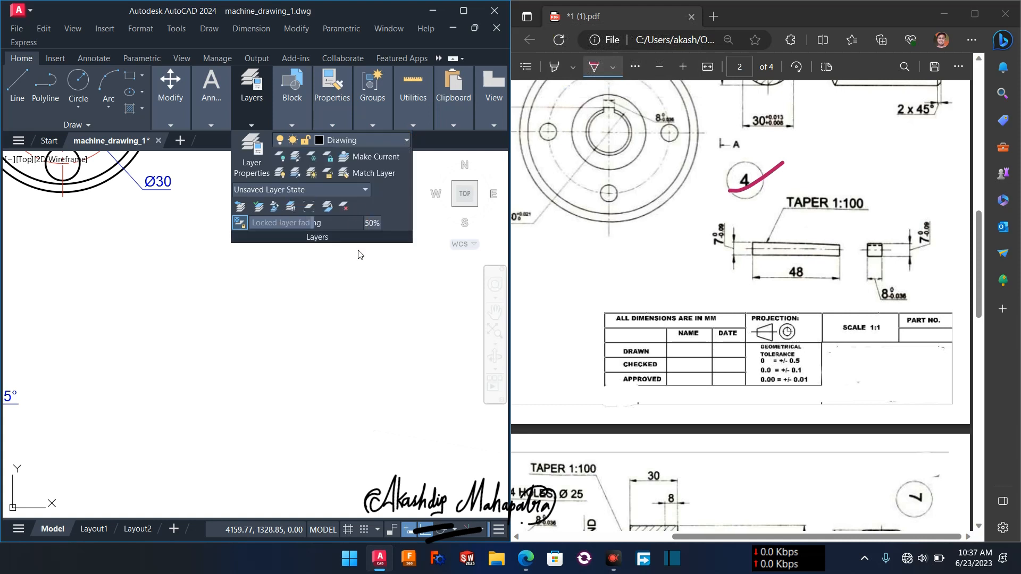
Review the already drawn flange, section and shaft views in the drawing.
{"action": "scroll", "coordinate": [304, 314], "scroll_direction": "down", "scroll_amount": 5}
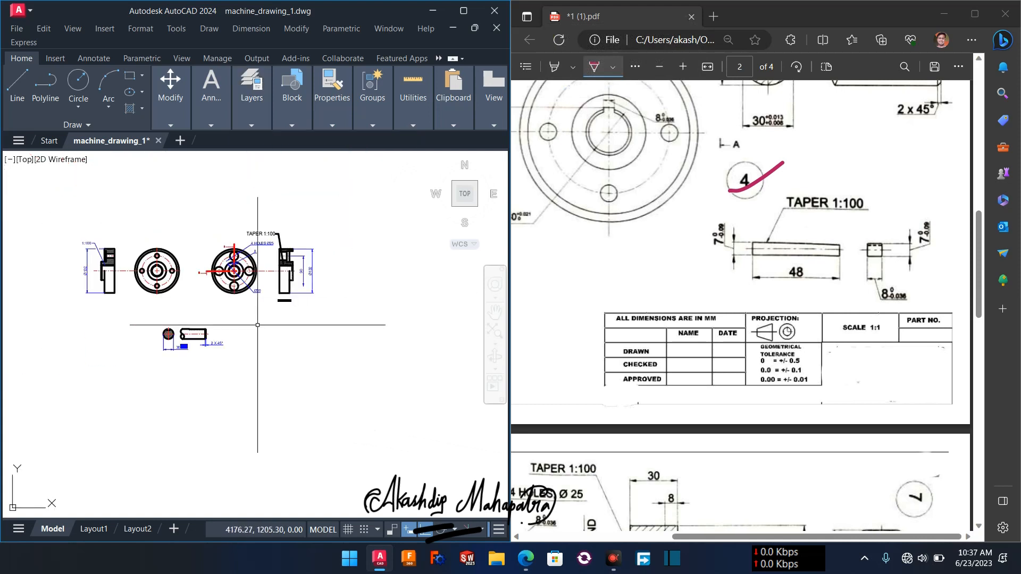
{"action": "left_click", "coordinate": [66, 224]}
{"action": "left_click", "coordinate": [189, 303]}
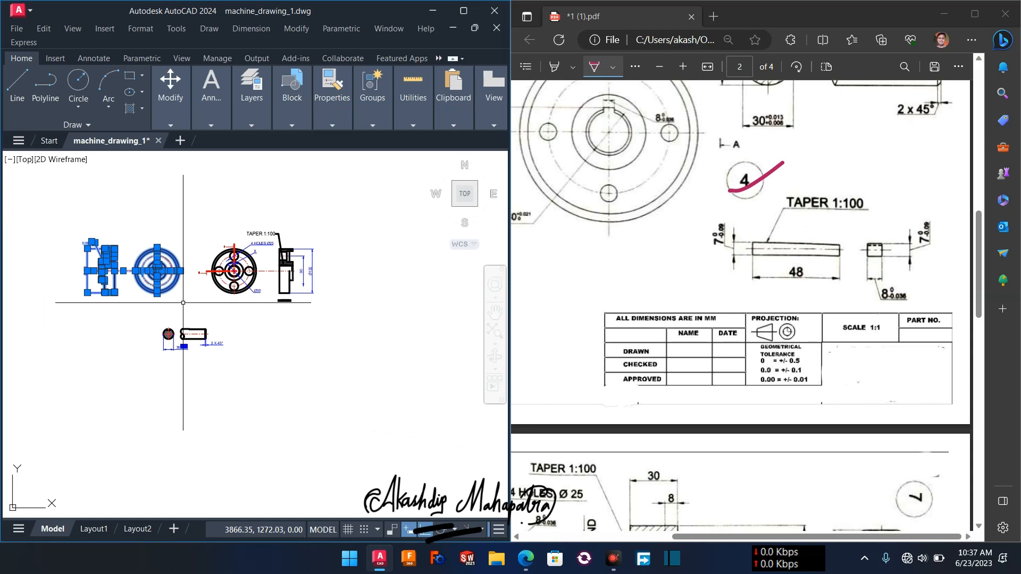
{"action": "key", "text": "Escape"}
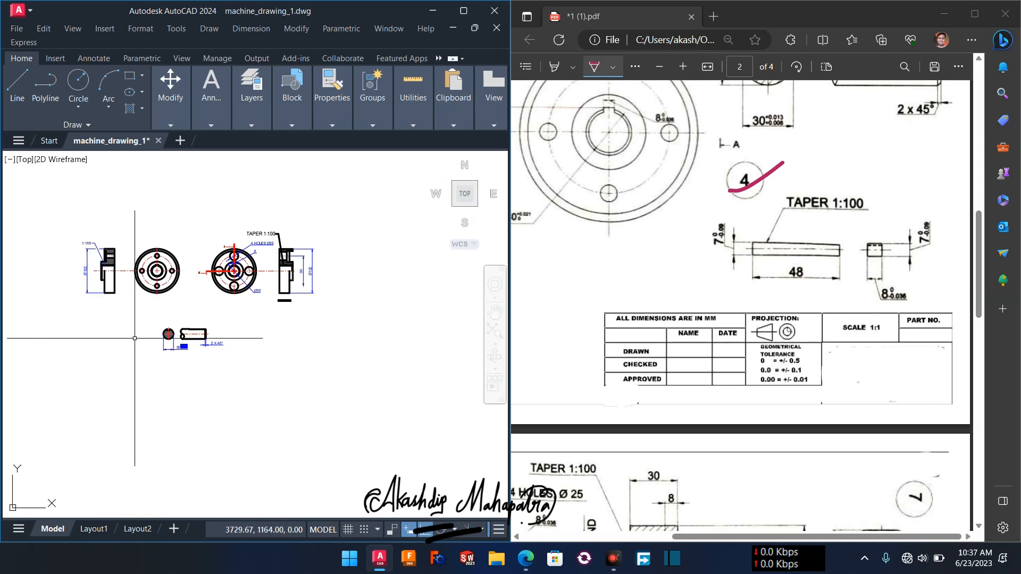
{"action": "left_click", "coordinate": [70, 229]}
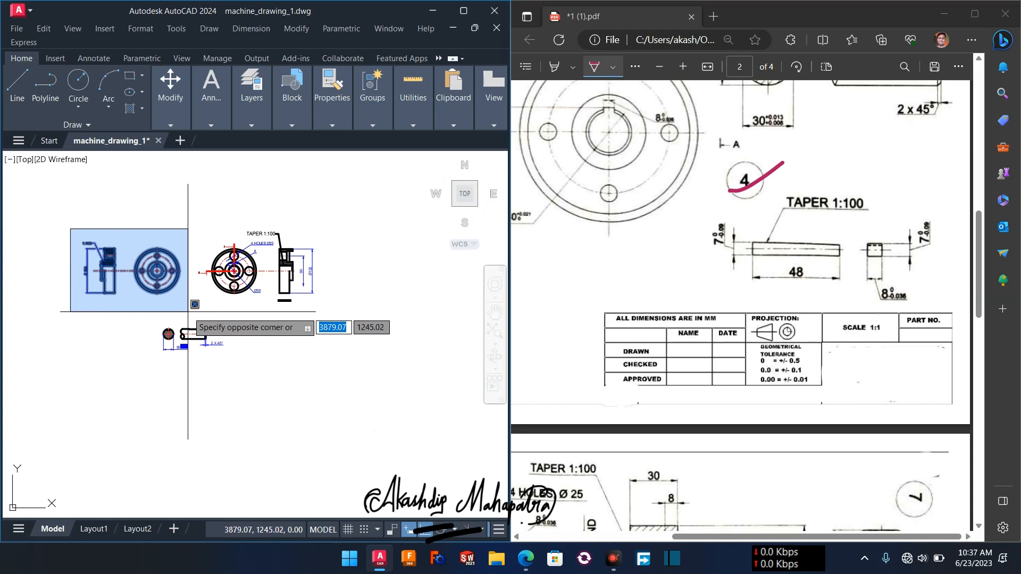
{"action": "key", "text": "Escape"}
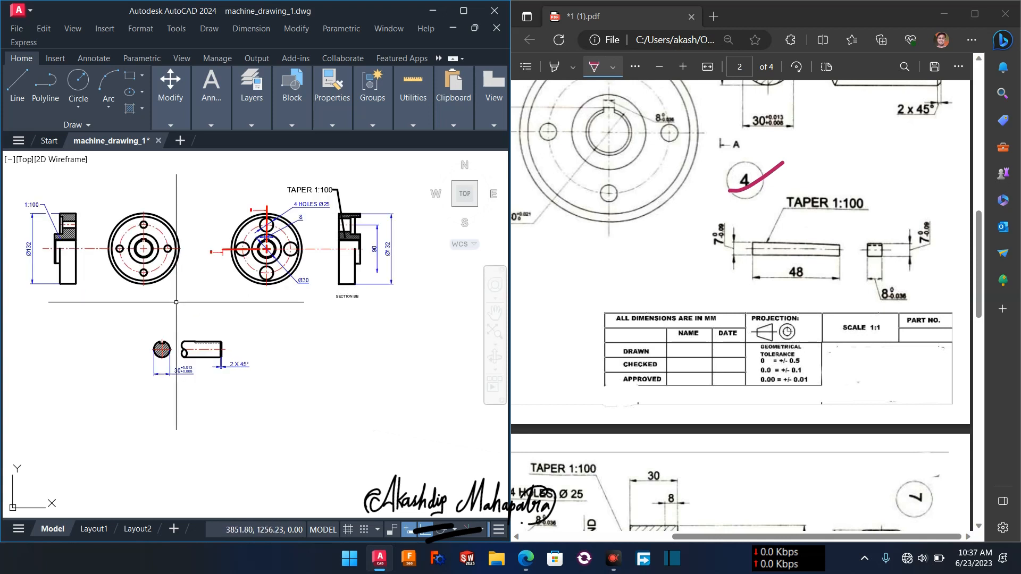
{"action": "scroll", "coordinate": [178, 308], "scroll_direction": "up", "scroll_amount": 2}
{"action": "scroll", "coordinate": [218, 285], "scroll_direction": "up", "scroll_amount": 5}
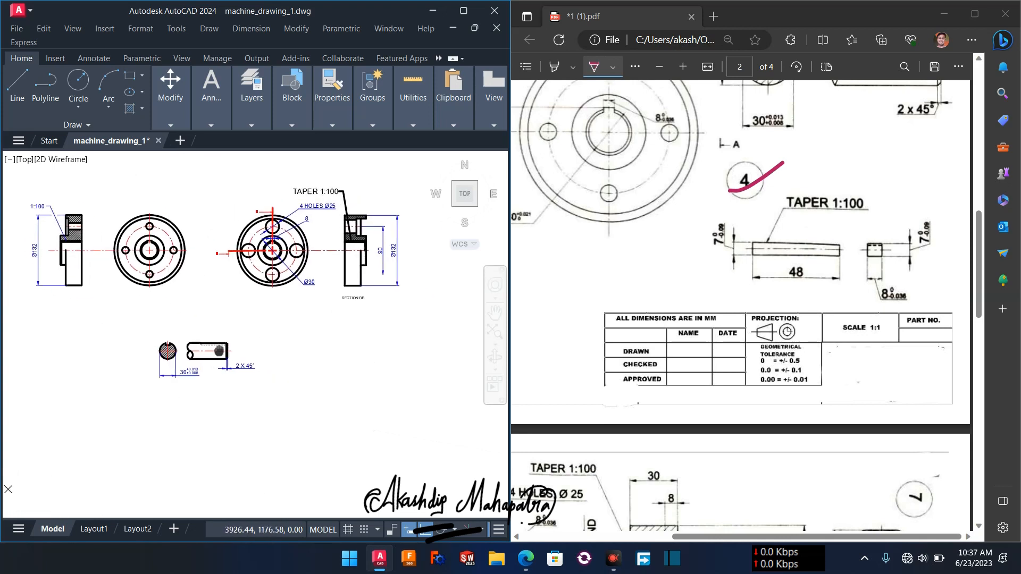
{"action": "middle_click_drag", "start_coordinate": [228, 315], "coordinate": [268, 420]}
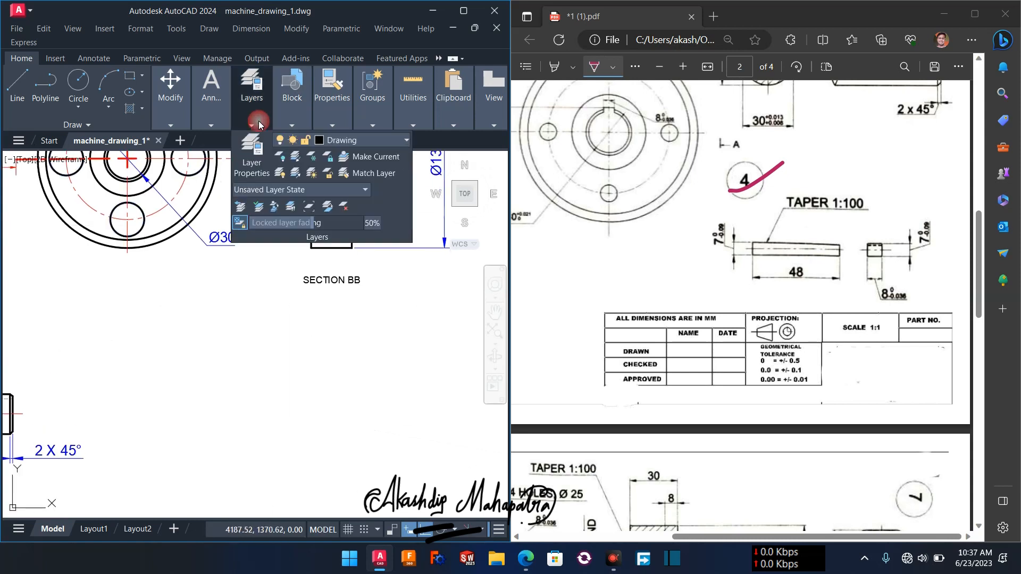
Draw a 48 by 7 mm rectangle in the empty area below Section BB for the key's front view.
{"action": "left_click", "coordinate": [313, 372]}
{"action": "left_click", "coordinate": [313, 372]}
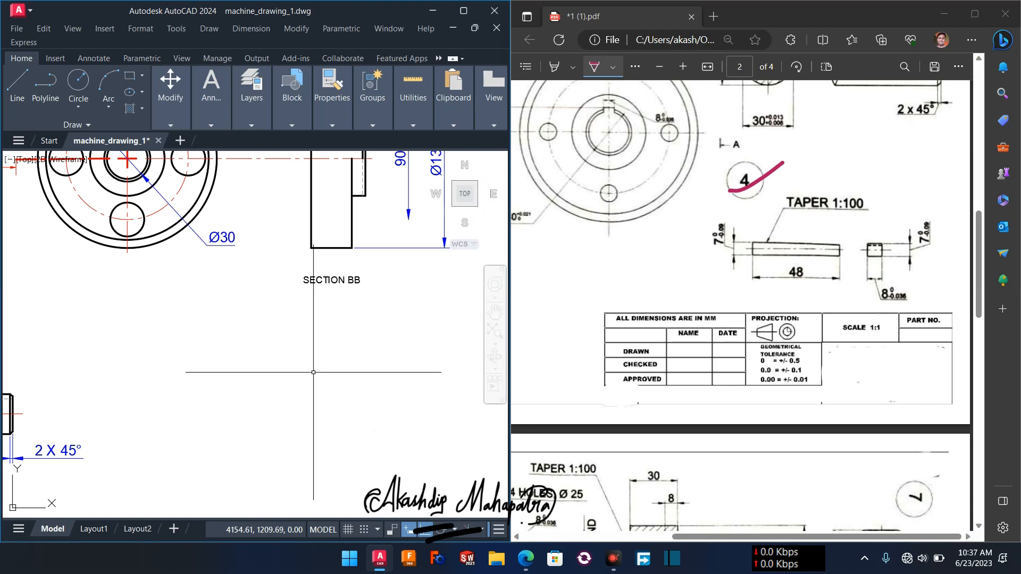
{"action": "key", "text": "Return"}
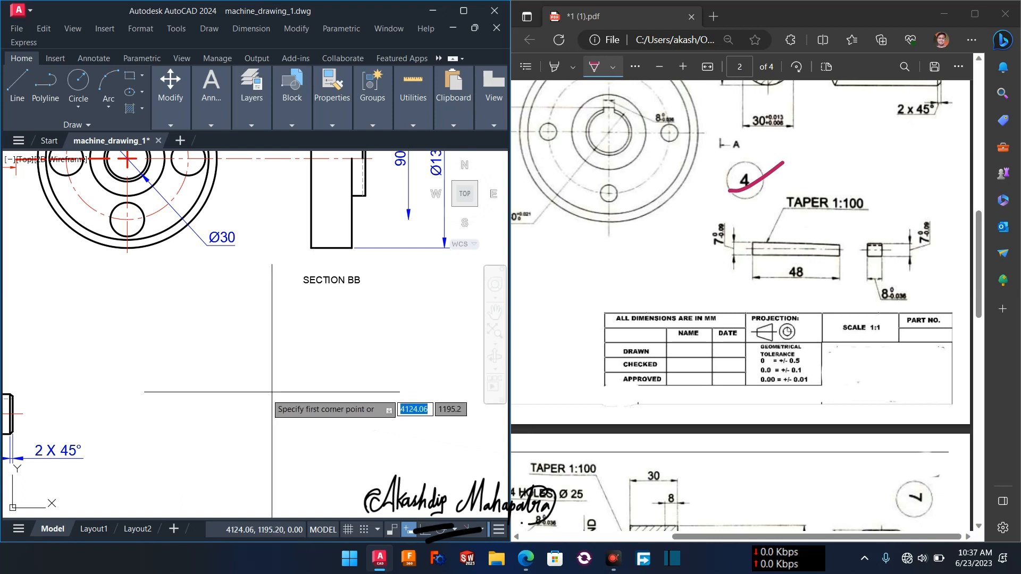
{"action": "left_click", "coordinate": [199, 362]}
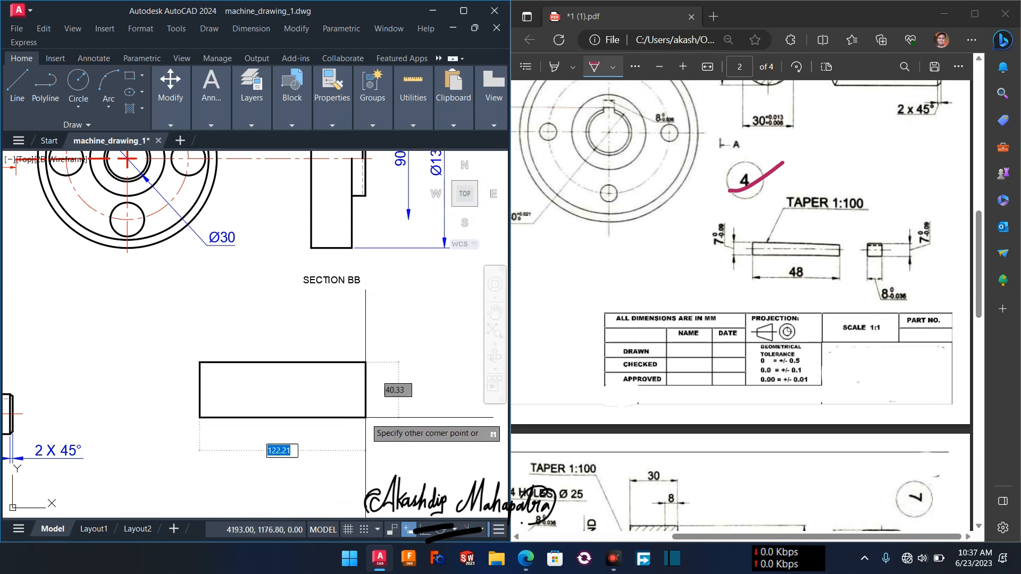
{"action": "middle_click_drag", "start_coordinate": [367, 420], "coordinate": [321, 393]}
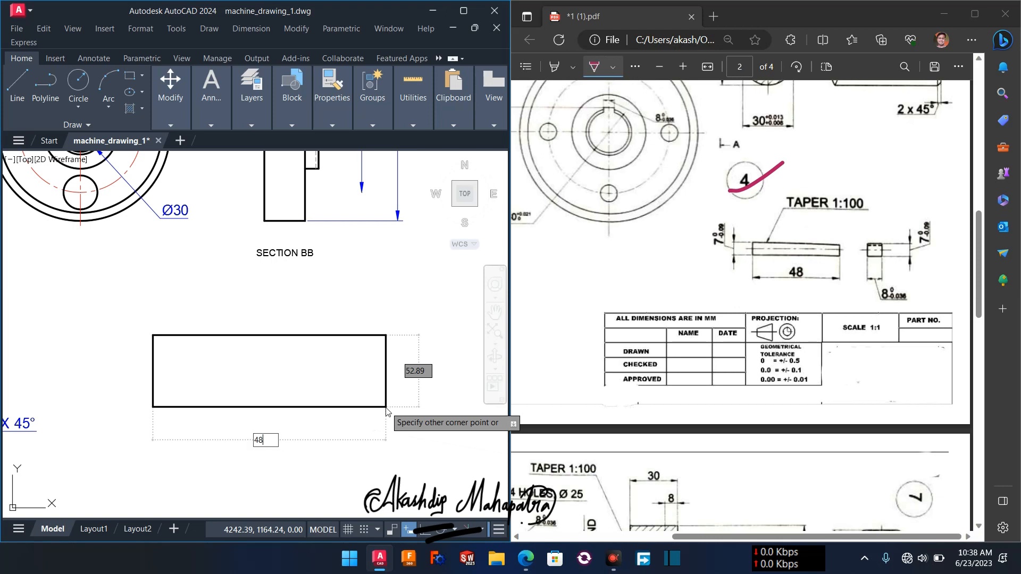
{"action": "type", "text": "48"}
{"action": "key", "text": "Tab"}
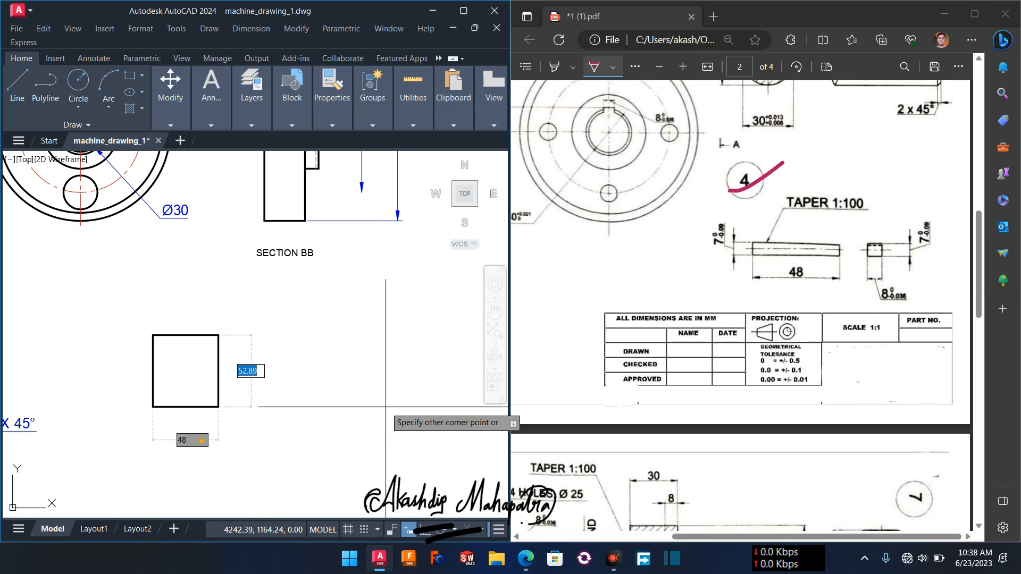
{"action": "type", "text": "7"}
{"action": "key", "text": "Return"}
{"action": "scroll", "coordinate": [178, 343], "scroll_direction": "up", "scroll_amount": 3}
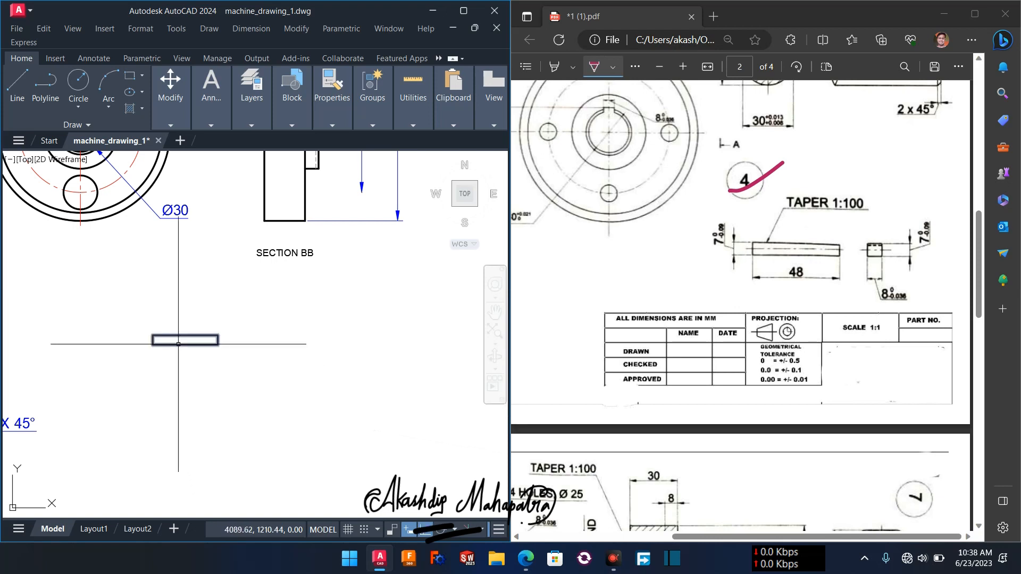
{"action": "scroll", "coordinate": [178, 344], "scroll_direction": "up", "scroll_amount": 2}
{"action": "middle_click_drag", "start_coordinate": [185, 377], "coordinate": [248, 390]}
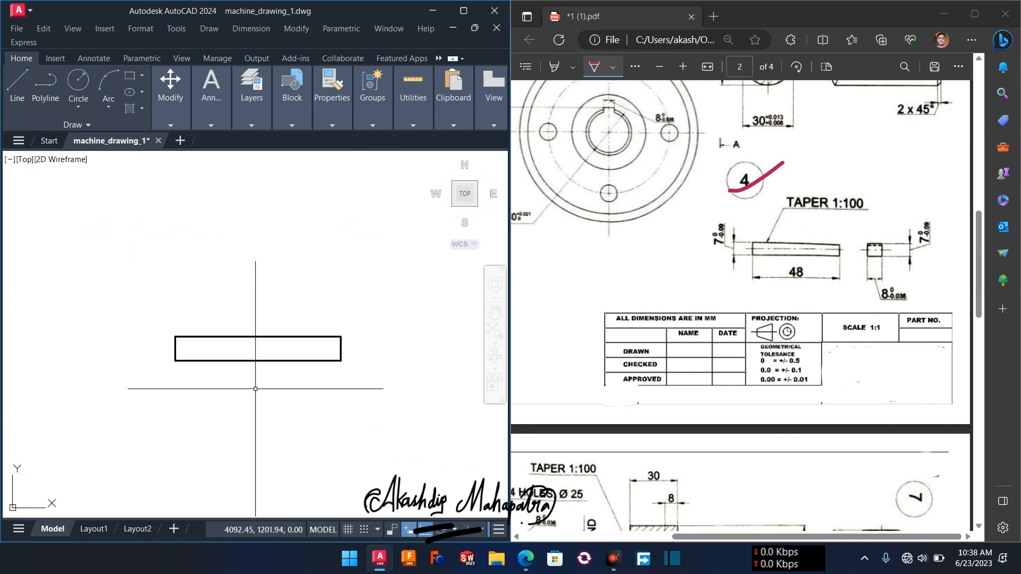
{"action": "middle_click_drag", "start_coordinate": [250, 388], "coordinate": [278, 373]}
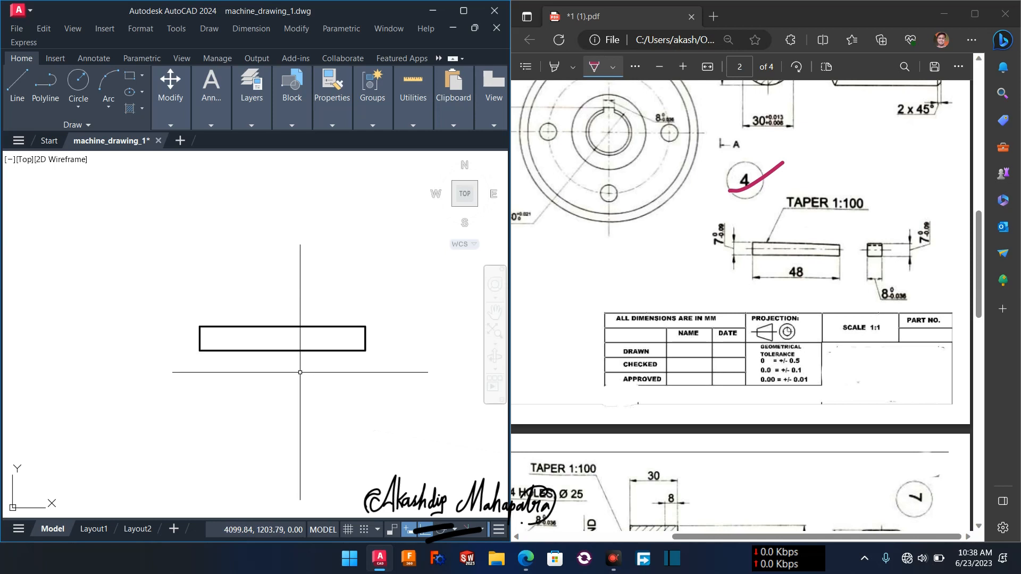
{"action": "scroll", "coordinate": [291, 390], "scroll_direction": "up", "scroll_amount": 2}
{"action": "scroll", "coordinate": [290, 390], "scroll_direction": "down", "scroll_amount": 2}
{"action": "left_click", "coordinate": [148, 293]}
{"action": "left_click", "coordinate": [404, 399]}
{"action": "key", "text": "Escape"}
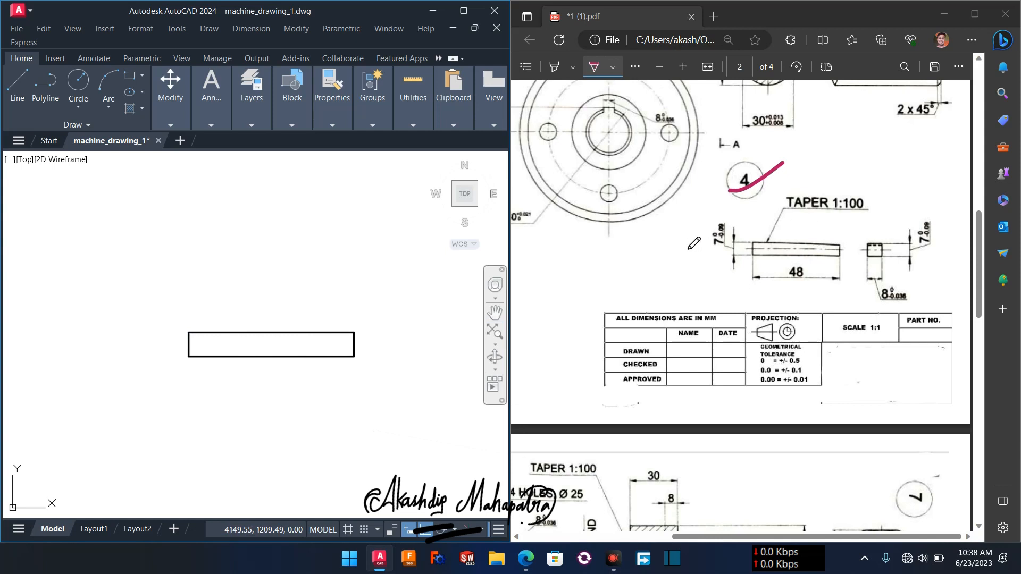
In the PDF, ink-mark the key's 1:100 taper value, its sloping upper edge and the 48 length.
{"action": "left_click", "coordinate": [835, 214]}
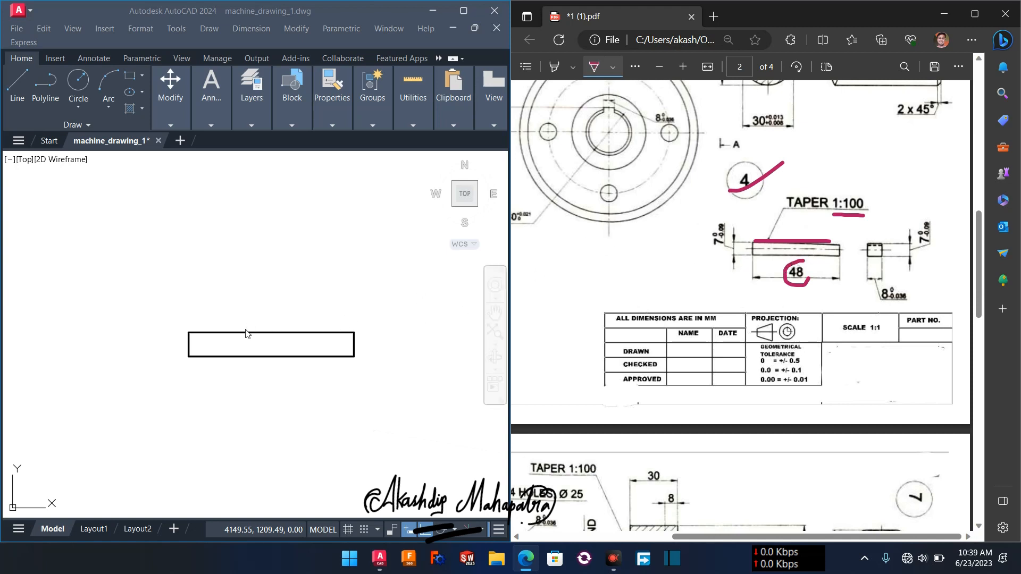
Back in AutoCAD, explode the key rectangle into separate lines.
{"action": "scroll", "coordinate": [247, 335], "scroll_direction": "up", "scroll_amount": 4}
{"action": "scroll", "coordinate": [276, 335], "scroll_direction": "down", "scroll_amount": 2}
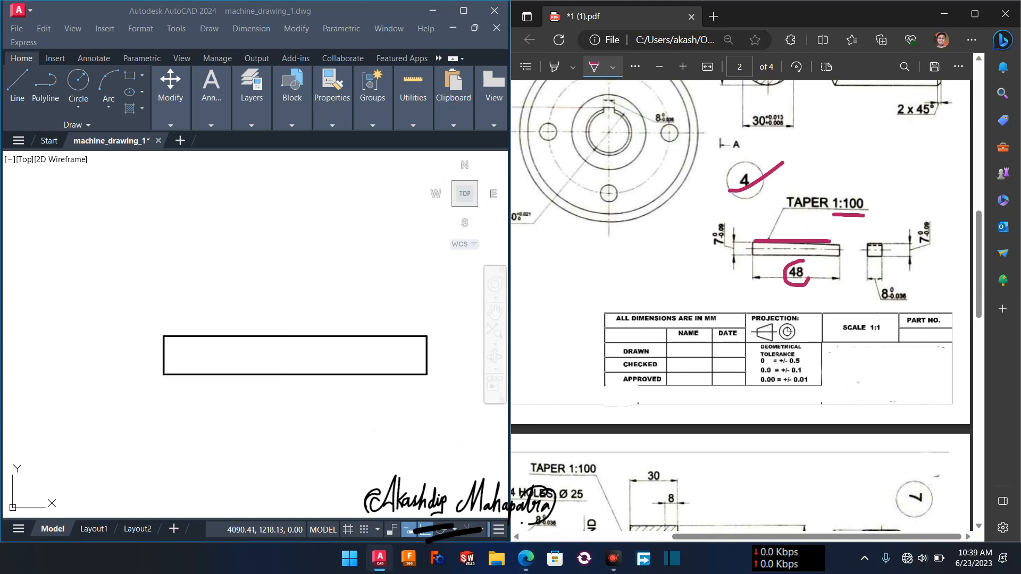
{"action": "left_click", "coordinate": [280, 335]}
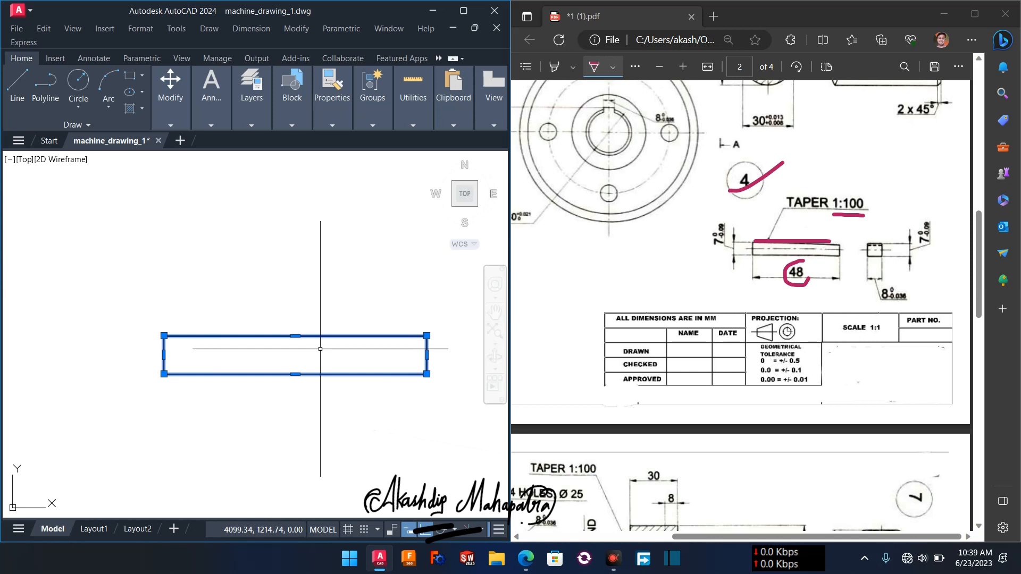
{"action": "type", "text": "x"}
{"action": "key", "text": "Return"}
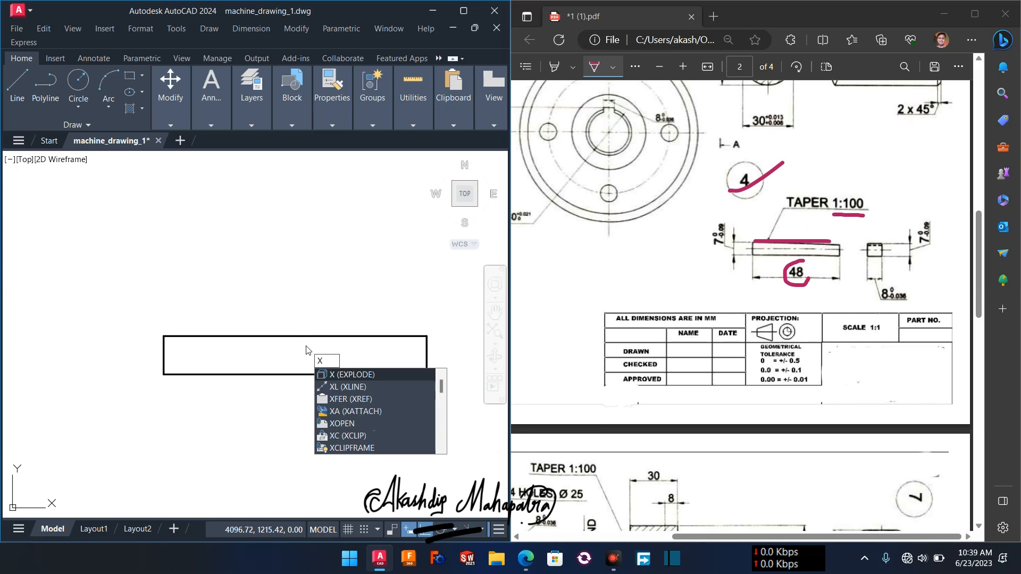
{"action": "key", "text": "Escape"}
Offset the key's upper edge 0.48 mm downward into the rectangle.
{"action": "left_click", "coordinate": [305, 338]}
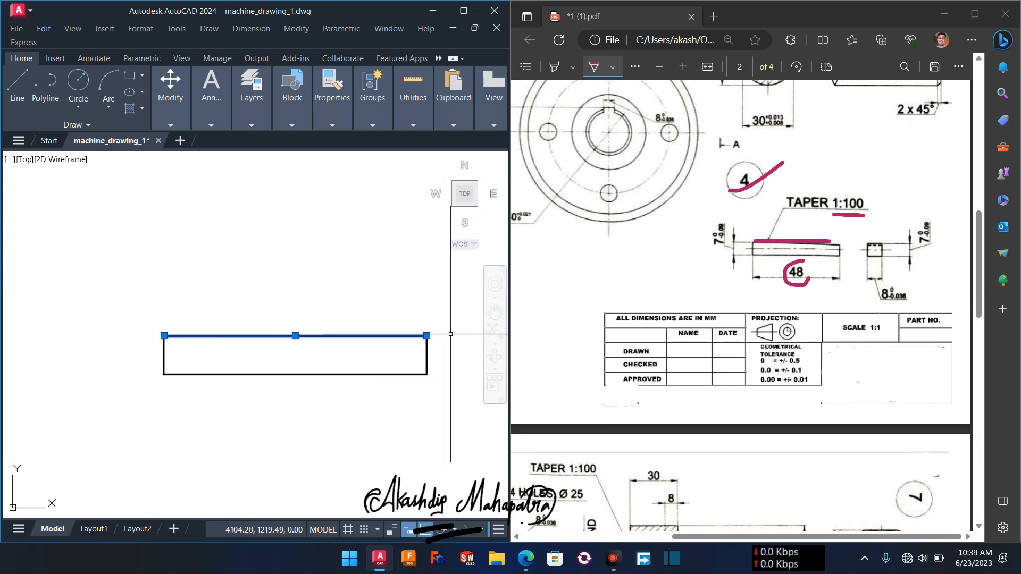
{"action": "middle_click_drag", "start_coordinate": [376, 304], "coordinate": [363, 289]}
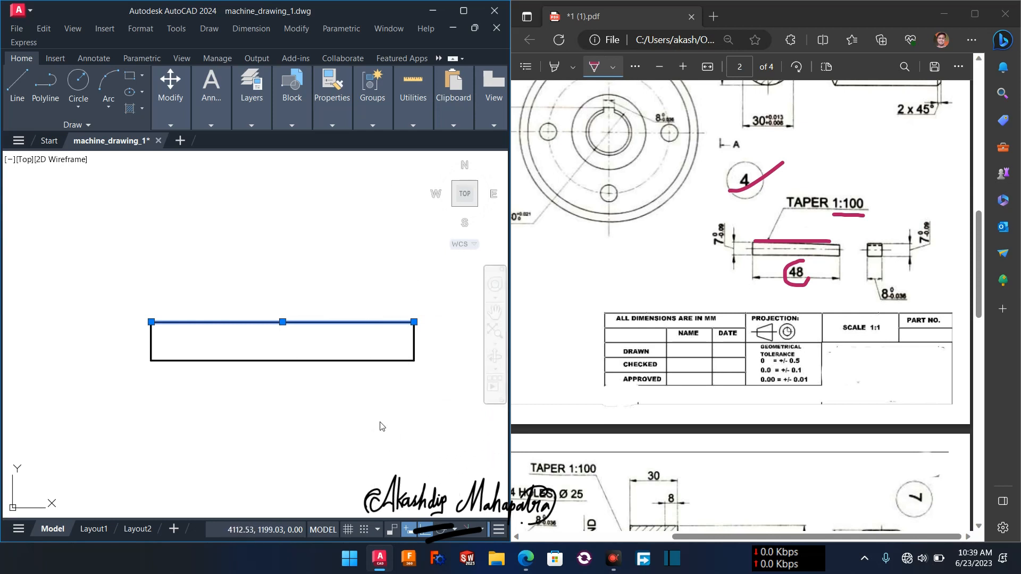
{"action": "key", "text": "Return"}
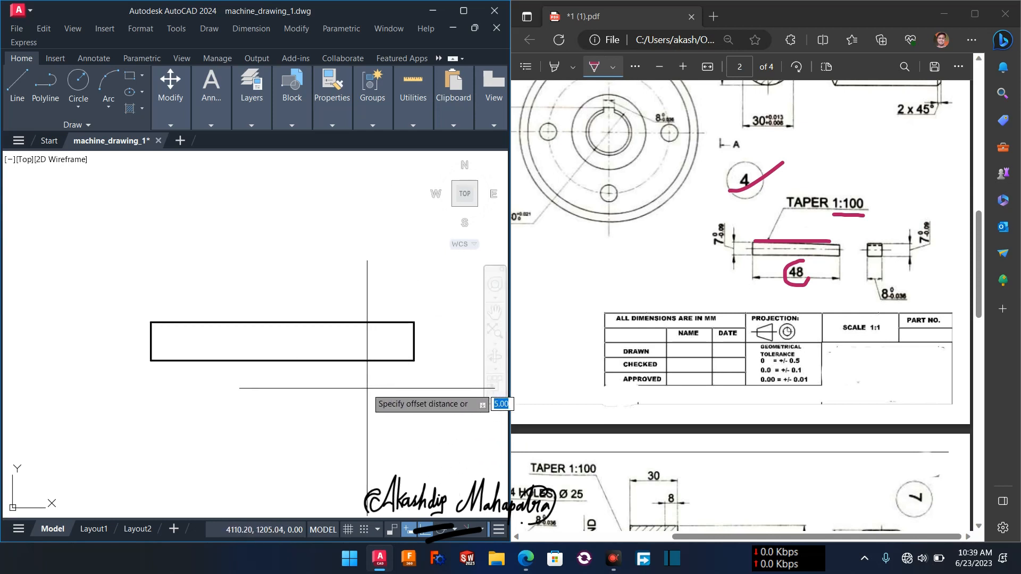
{"action": "type", "text": "0."}
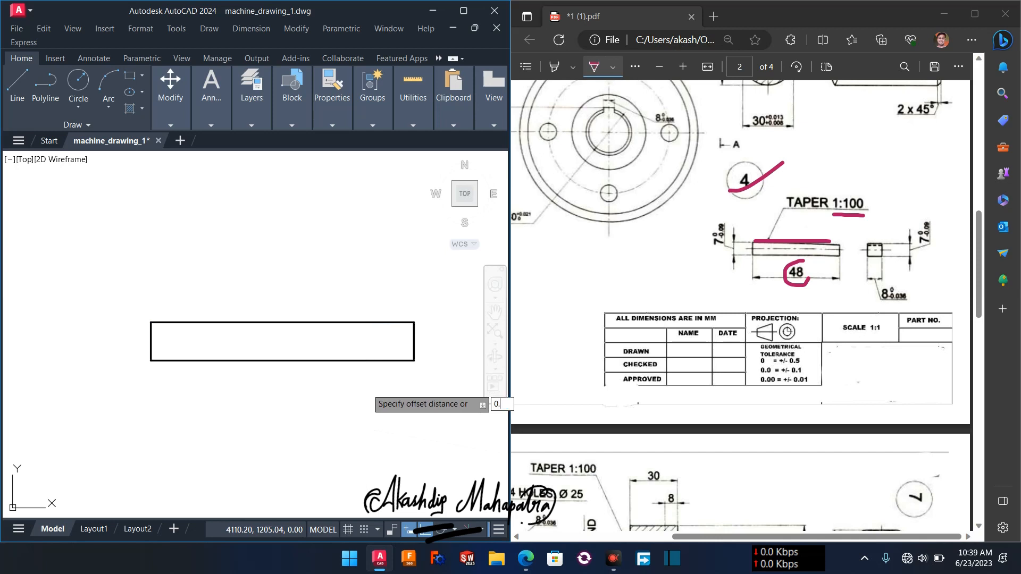
{"action": "key", "text": "Return"}
{"action": "left_click", "coordinate": [366, 322]}
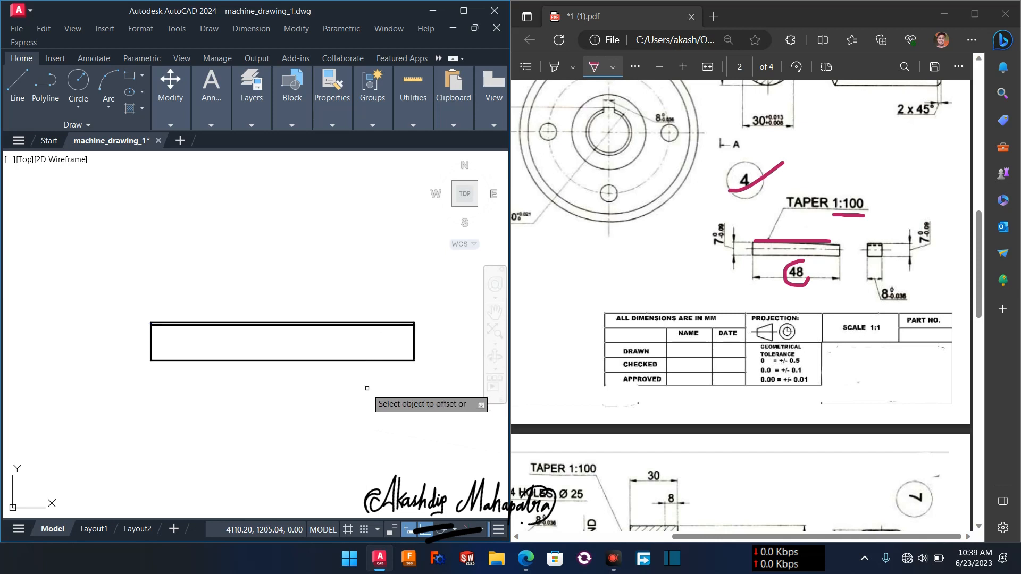
{"action": "left_click", "coordinate": [367, 388]}
{"action": "scroll", "coordinate": [413, 343], "scroll_direction": "up", "scroll_amount": 2}
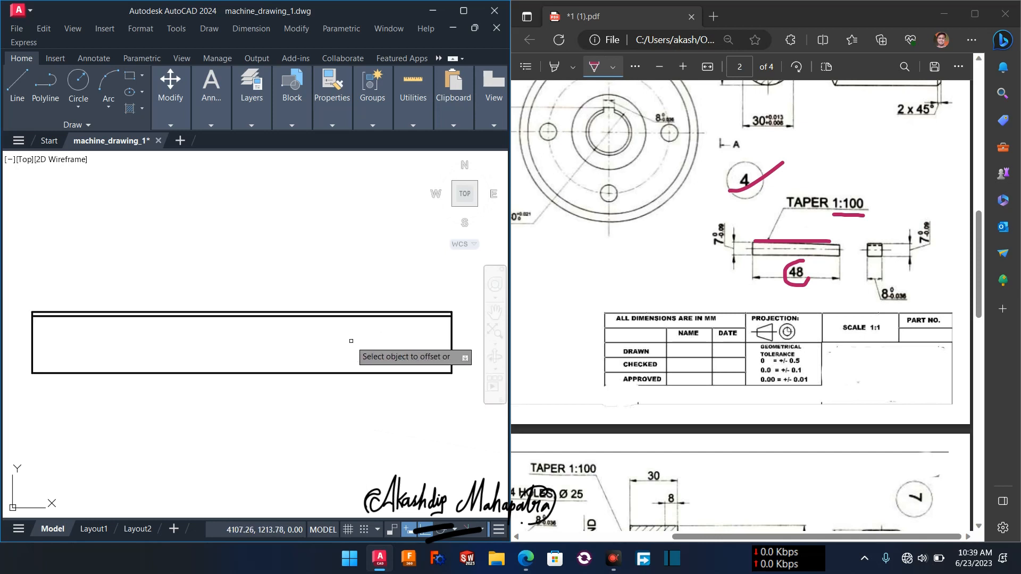
{"action": "key", "text": "Escape"}
Lower the right endpoint of the key's upper edge to the right end of the offset line to form the taper.
{"action": "left_click", "coordinate": [370, 314]}
{"action": "scroll", "coordinate": [367, 315], "scroll_direction": "up", "scroll_amount": 4}
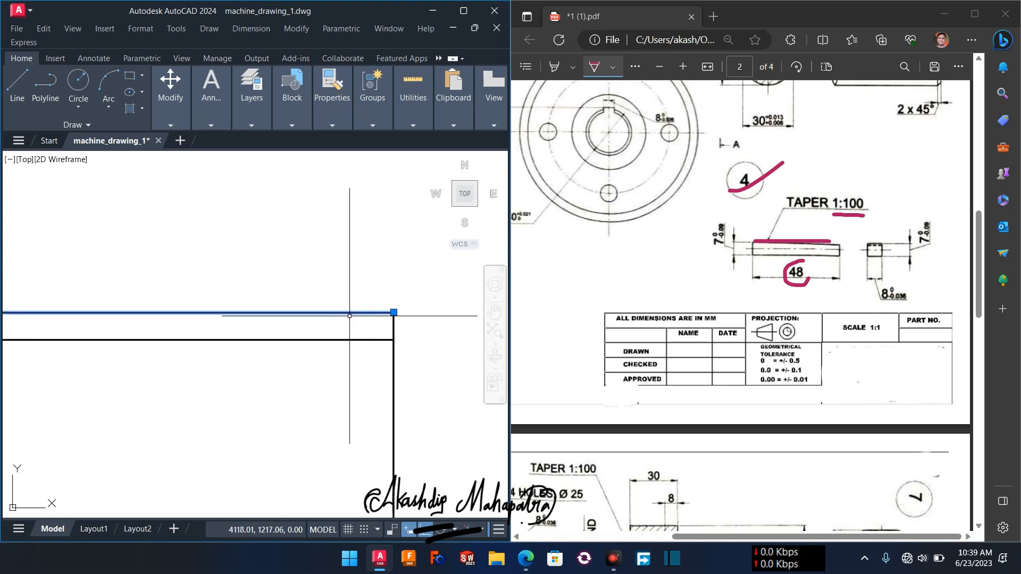
{"action": "left_click", "coordinate": [393, 312]}
{"action": "left_click", "coordinate": [394, 338]}
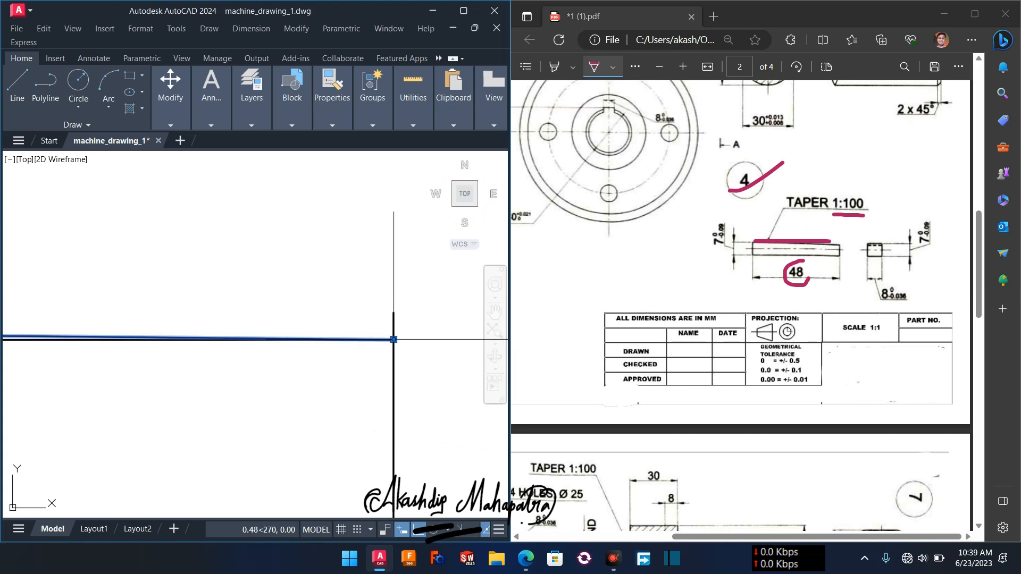
{"action": "scroll", "coordinate": [331, 394], "scroll_direction": "down", "scroll_amount": 2}
{"action": "scroll", "coordinate": [374, 392], "scroll_direction": "down", "scroll_amount": 4}
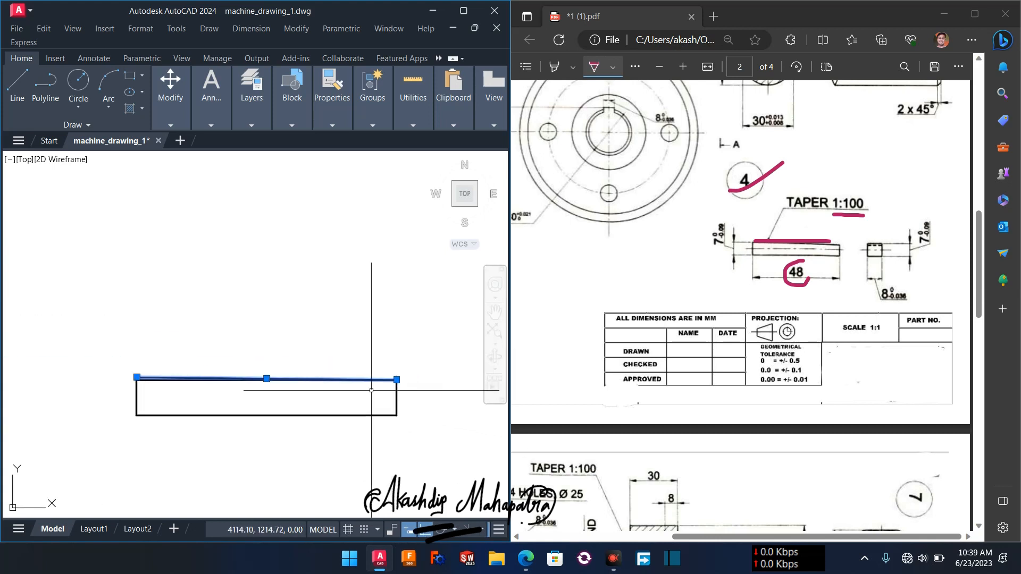
{"action": "key", "text": "Escape"}
Delete the offset construction line beneath the key's tapered edge.
{"action": "scroll", "coordinate": [146, 403], "scroll_direction": "up", "scroll_amount": 3}
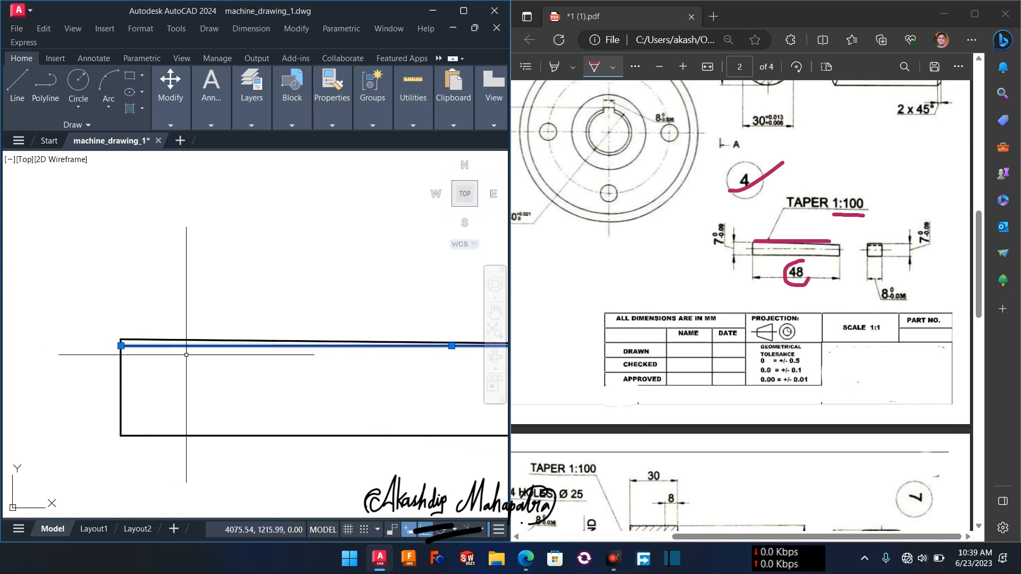
{"action": "key", "text": "Escape"}
{"action": "scroll", "coordinate": [257, 367], "scroll_direction": "down", "scroll_amount": 4}
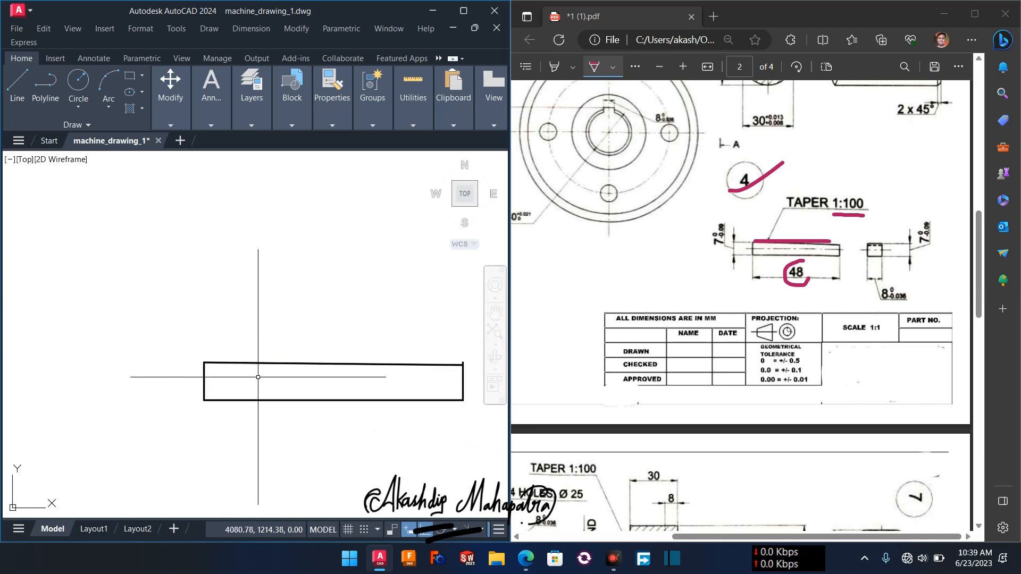
Trim the overhanging stub of the key's right edge above the tapered upper edge.
{"action": "middle_click_drag", "start_coordinate": [399, 388], "coordinate": [234, 393]}
{"action": "scroll", "coordinate": [358, 321], "scroll_direction": "up", "scroll_amount": 5}
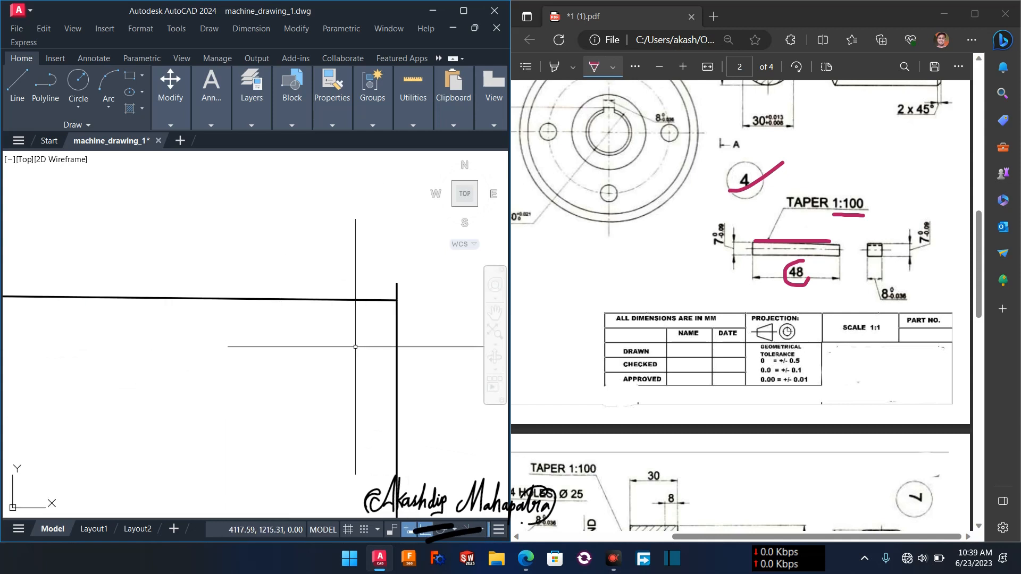
{"action": "key", "text": "Return"}
{"action": "left_click", "coordinate": [396, 291]}
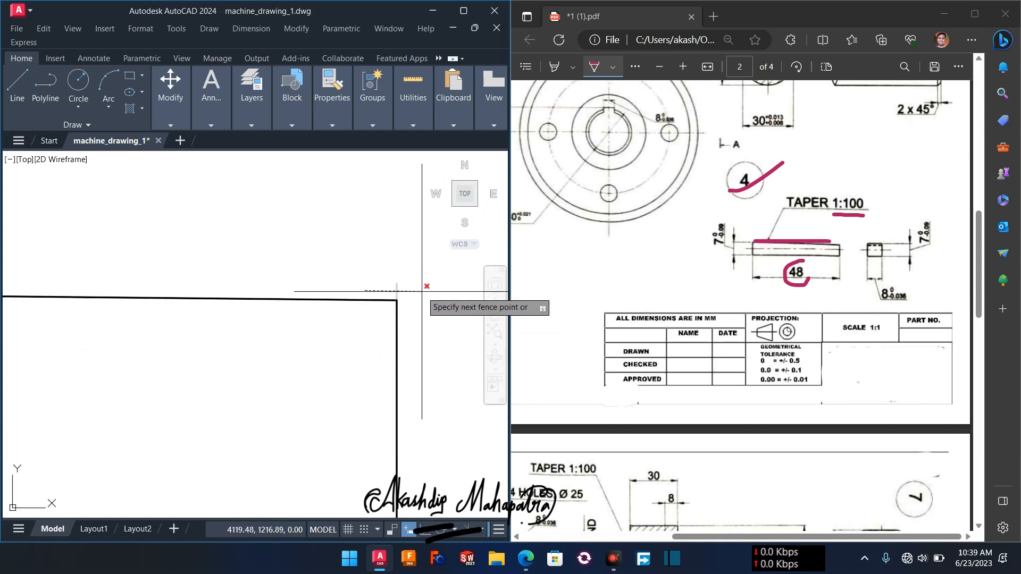
{"action": "scroll", "coordinate": [401, 355], "scroll_direction": "down", "scroll_amount": 3}
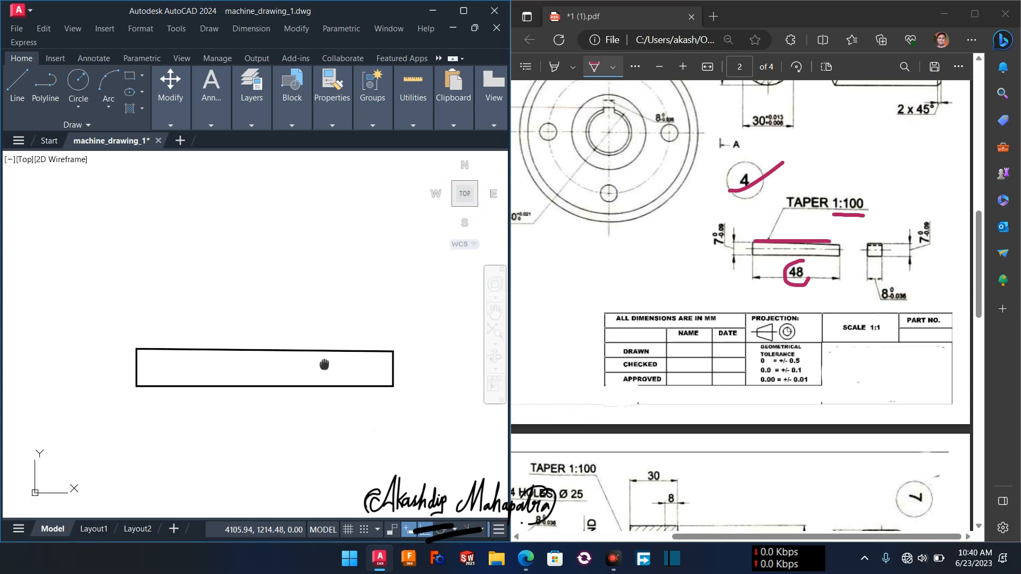
Draw an 8 by 7 mm rectangle as the key's end view, level with its lower edge and about 14.91 mm to its right.
{"action": "middle_click_drag", "start_coordinate": [406, 421], "coordinate": [251, 414]}
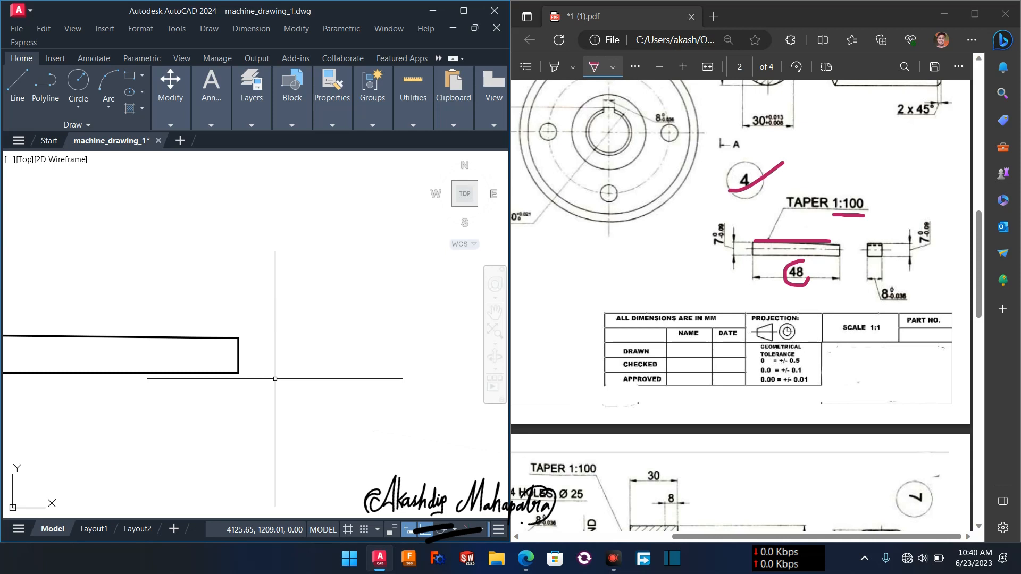
{"action": "key", "text": "Return"}
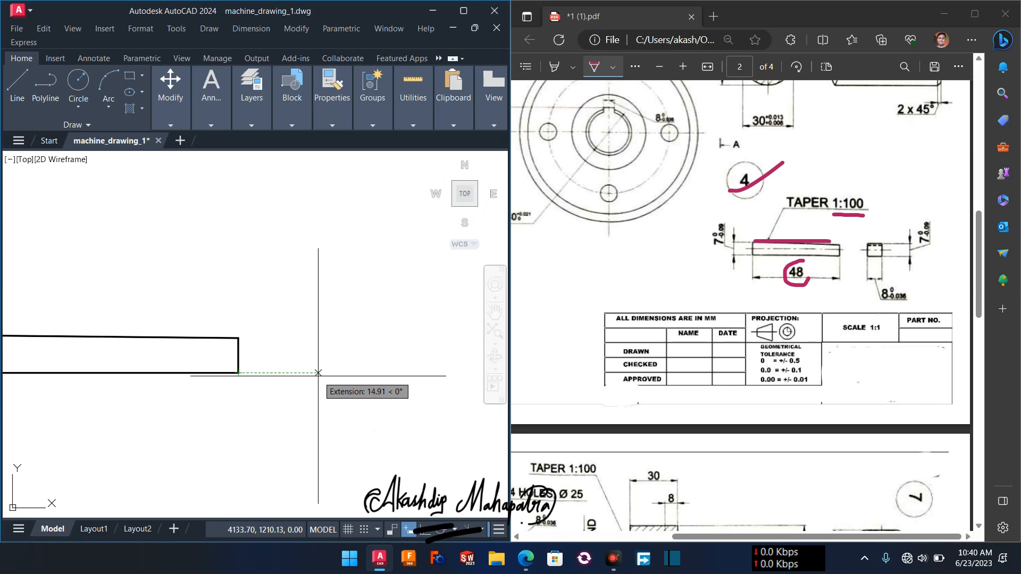
{"action": "left_click", "coordinate": [318, 373]}
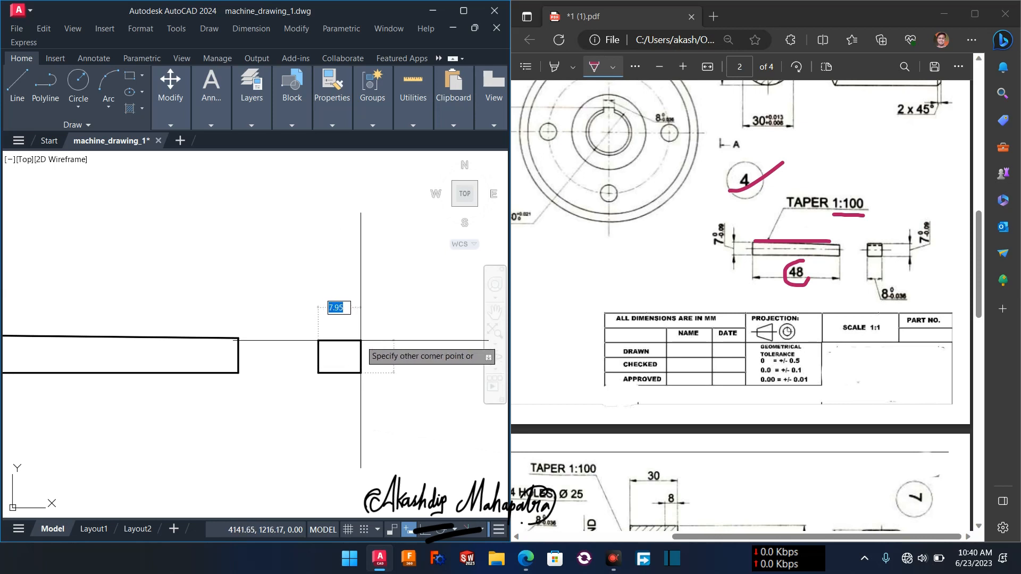
{"action": "type", "text": "8"}
{"action": "key", "text": "Tab"}
{"action": "type", "text": "7"}
{"action": "key", "text": "Return"}
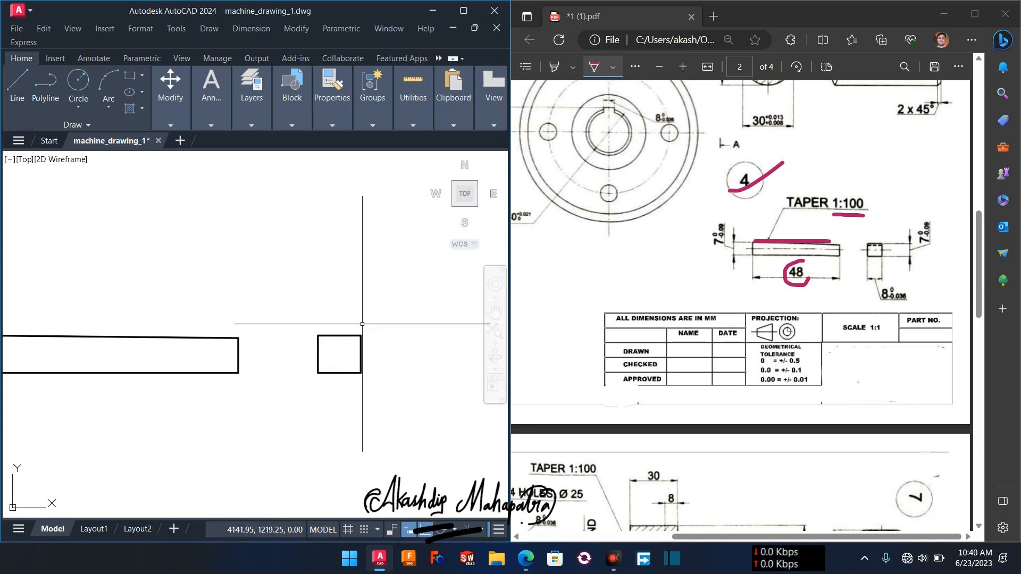
Explode the end view rectangle into separate lines.
{"action": "scroll", "coordinate": [317, 341], "scroll_direction": "up", "scroll_amount": 4}
{"action": "middle_click_drag", "start_coordinate": [333, 337], "coordinate": [309, 346]}
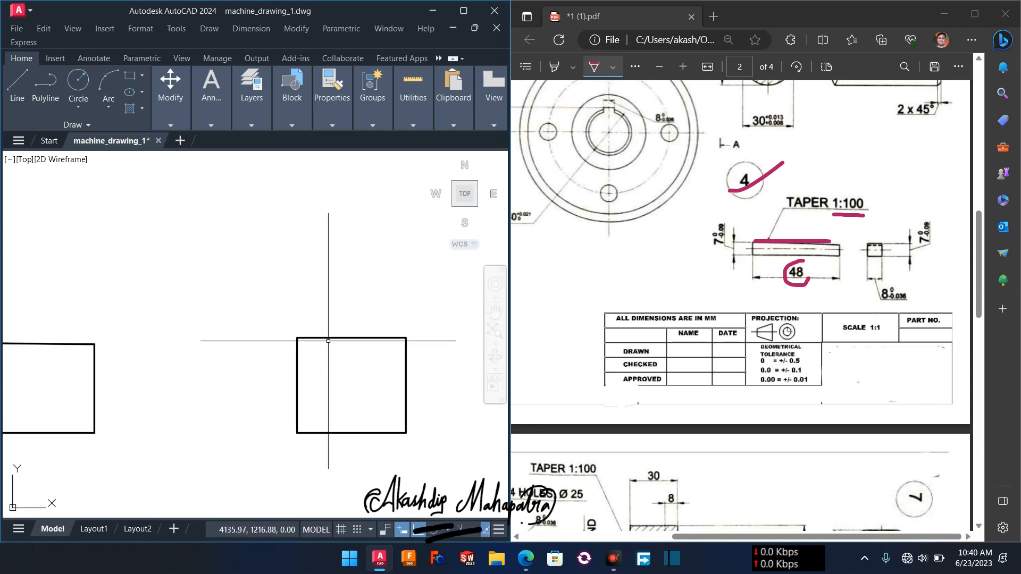
{"action": "left_click", "coordinate": [328, 340]}
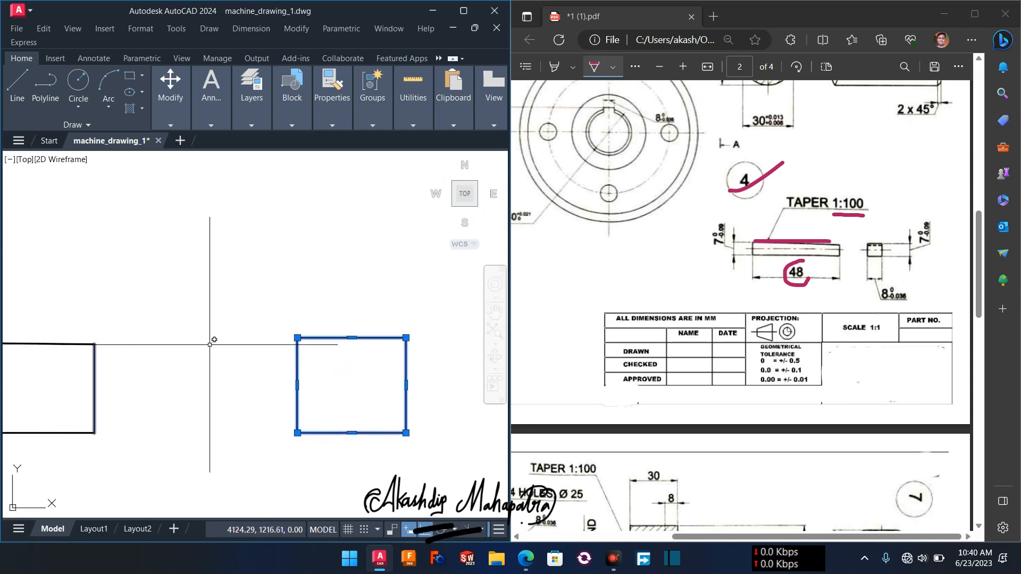
{"action": "scroll", "coordinate": [204, 333], "scroll_direction": "down", "scroll_amount": 10}
{"action": "middle_click_drag", "start_coordinate": [108, 200], "coordinate": [154, 218]}
{"action": "left_click", "coordinate": [131, 208]}
{"action": "left_click", "coordinate": [327, 308]}
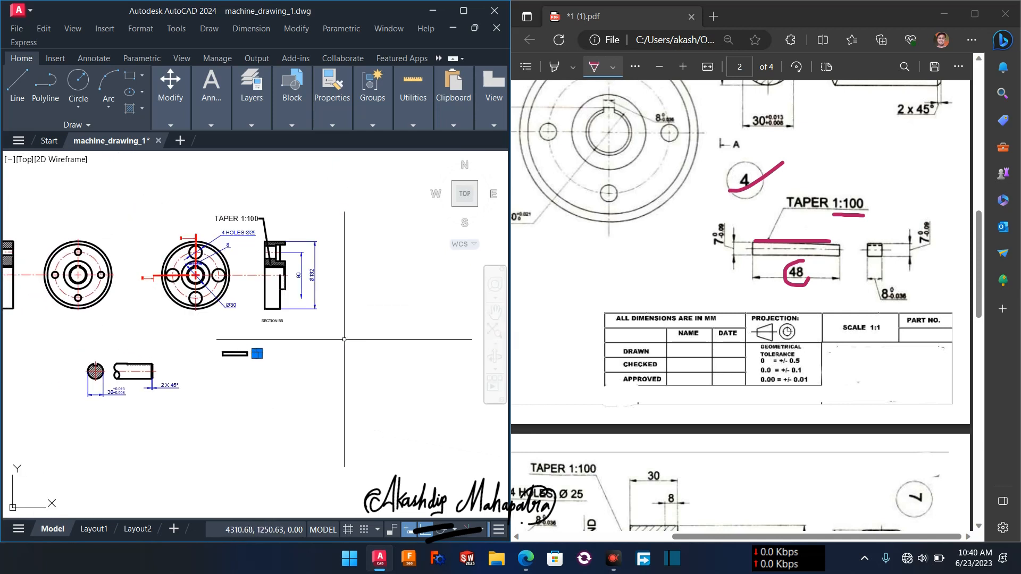
{"action": "scroll", "coordinate": [255, 375], "scroll_direction": "up", "scroll_amount": 6}
{"action": "scroll", "coordinate": [239, 410], "scroll_direction": "up", "scroll_amount": 5}
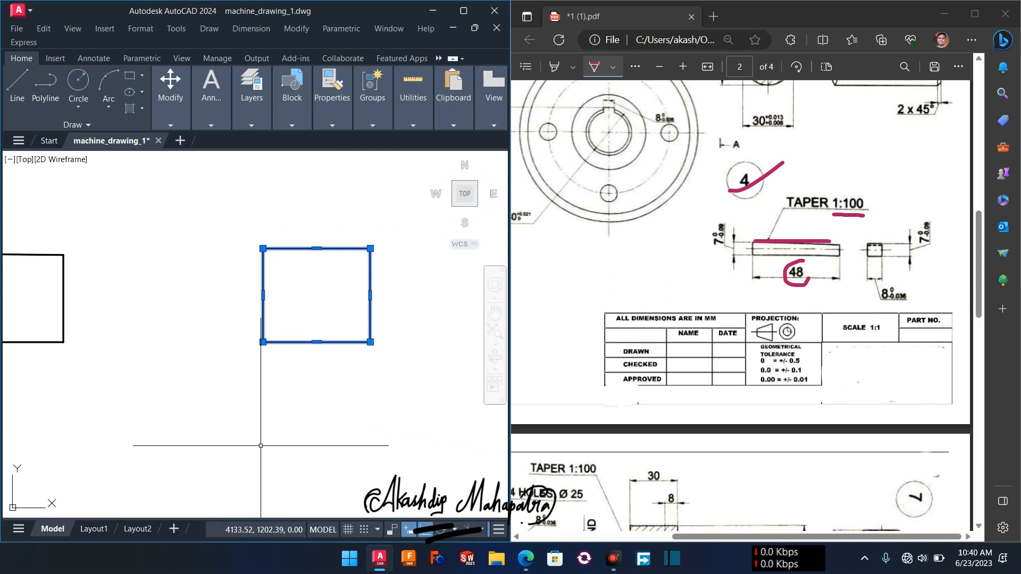
{"action": "type", "text": "x"}
{"action": "key", "text": "Return"}
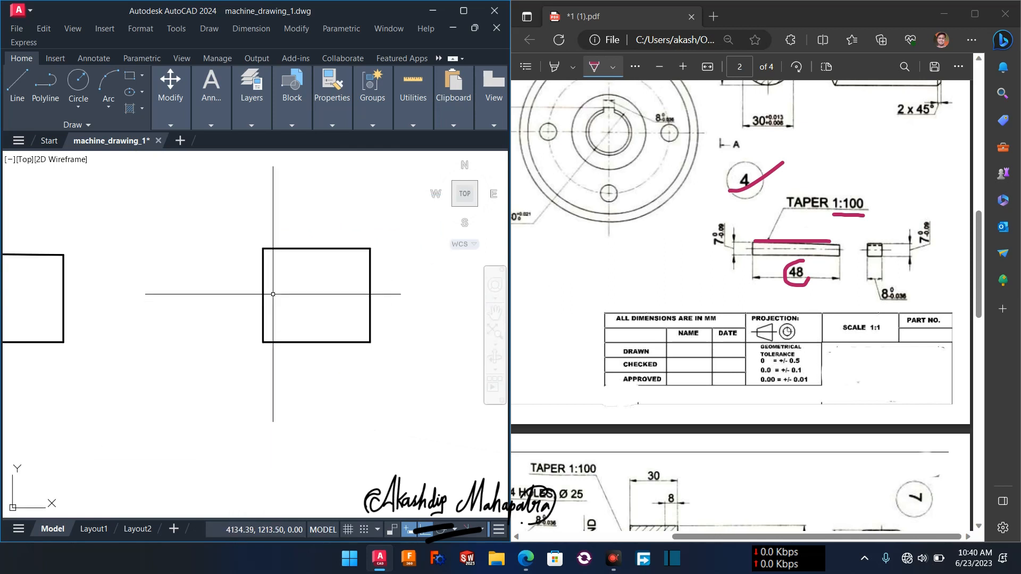
Offset the end view's upper edge 0.48 mm downward into the rectangle.
{"action": "left_click", "coordinate": [289, 249]}
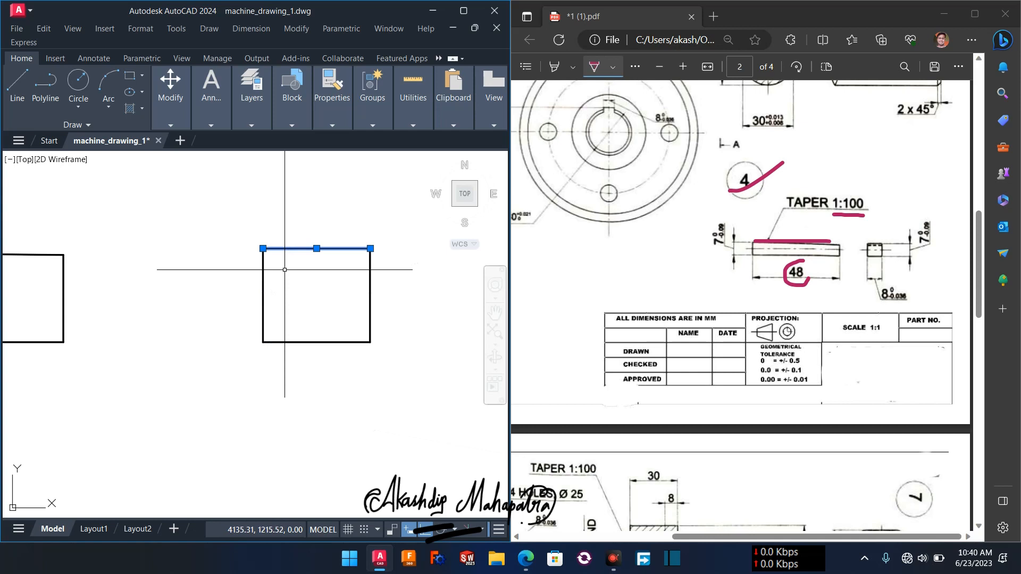
{"action": "key", "text": "Return"}
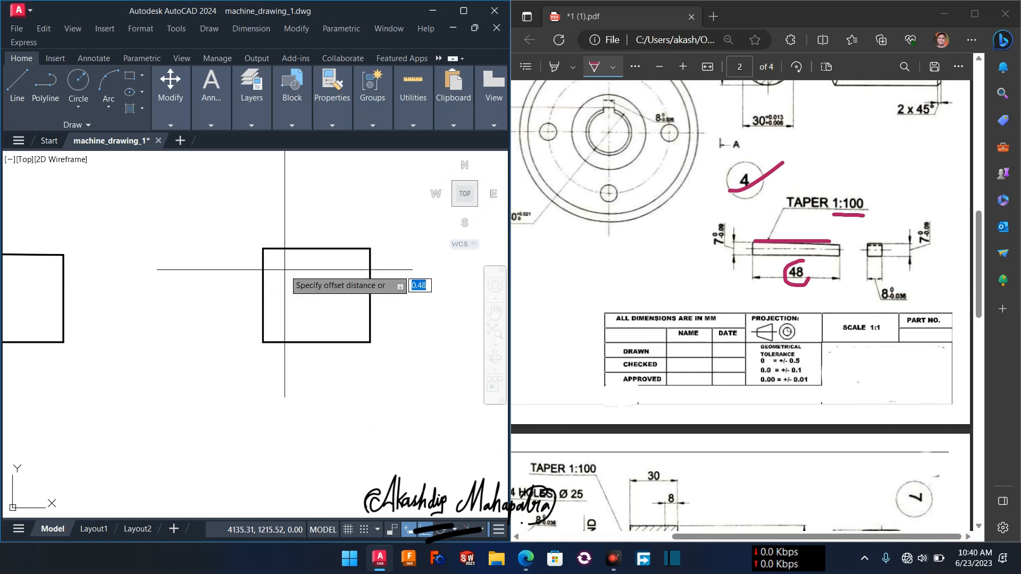
{"action": "type", "text": "0"}
{"action": "key", "text": "Return"}
{"action": "left_click", "coordinate": [276, 249]}
{"action": "left_click", "coordinate": [278, 269]}
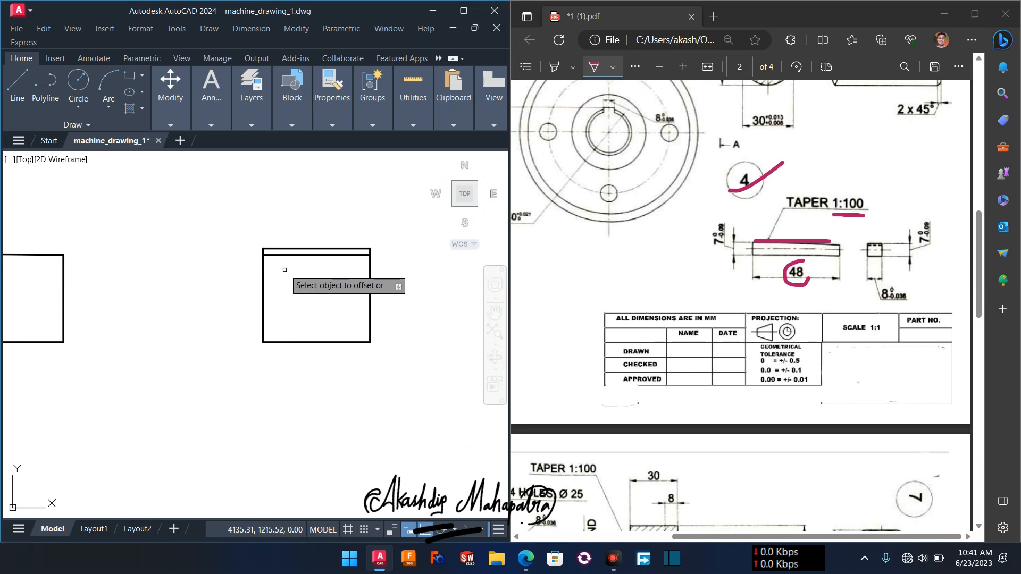
{"action": "key", "text": "Escape"}
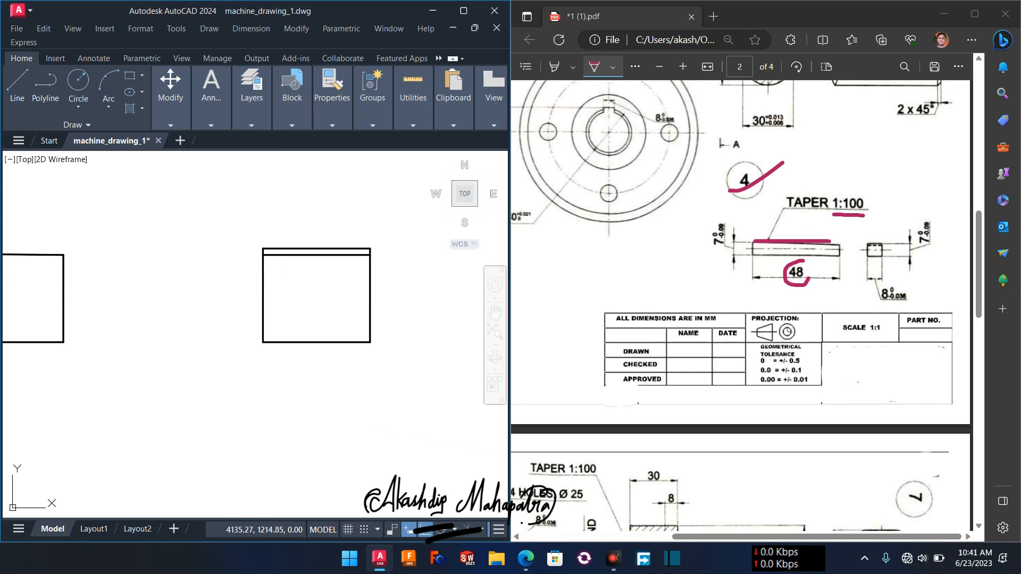
Assign the offset line in the end view to the Hidden lines layer.
{"action": "scroll", "coordinate": [297, 255], "scroll_direction": "up", "scroll_amount": 4}
{"action": "left_click", "coordinate": [298, 255]}
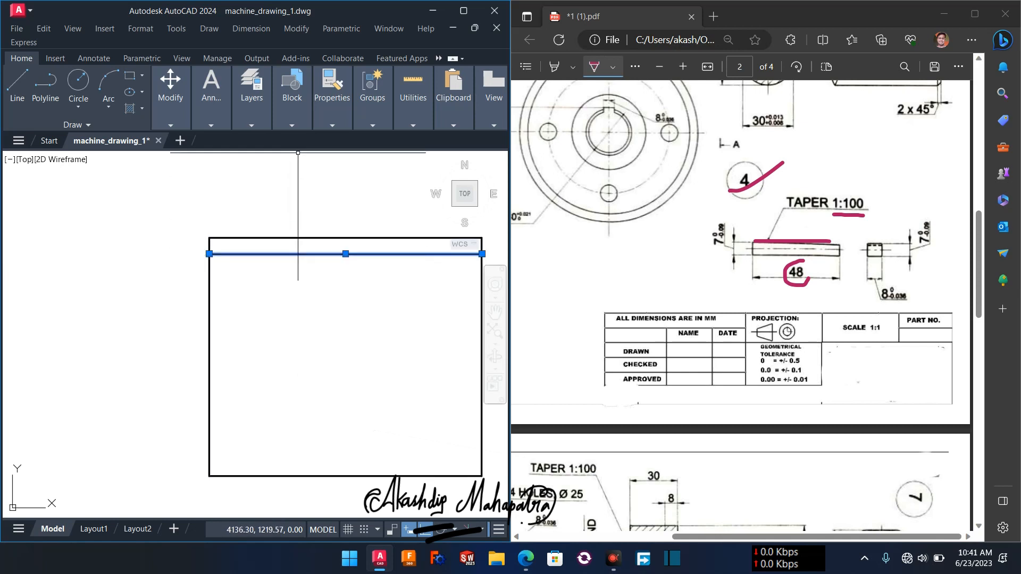
{"action": "left_click", "coordinate": [253, 124]}
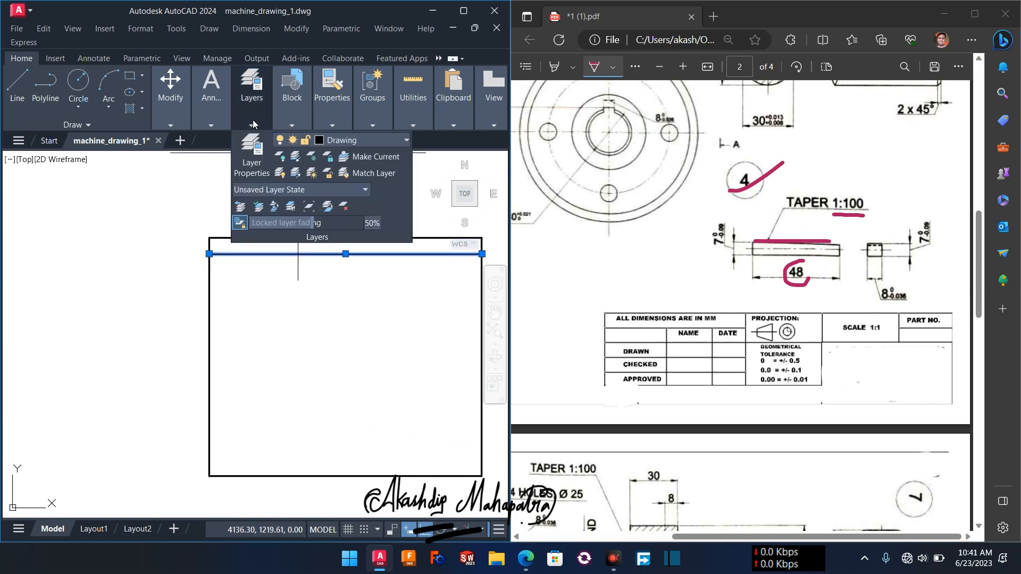
{"action": "left_click", "coordinate": [406, 140]}
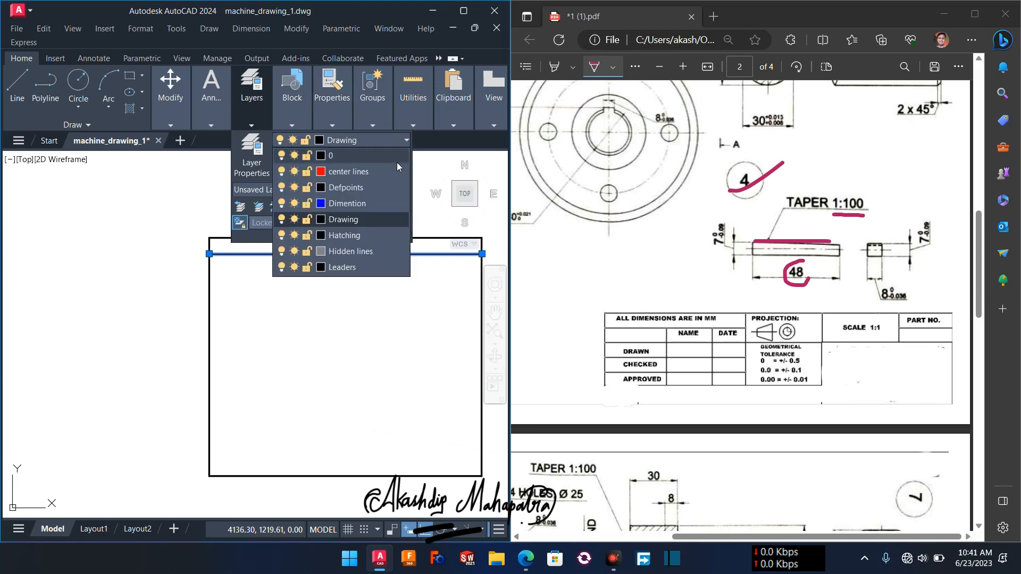
{"action": "left_click", "coordinate": [364, 251]}
{"action": "key", "text": "Escape"}
{"action": "scroll", "coordinate": [340, 298], "scroll_direction": "down", "scroll_amount": 5}
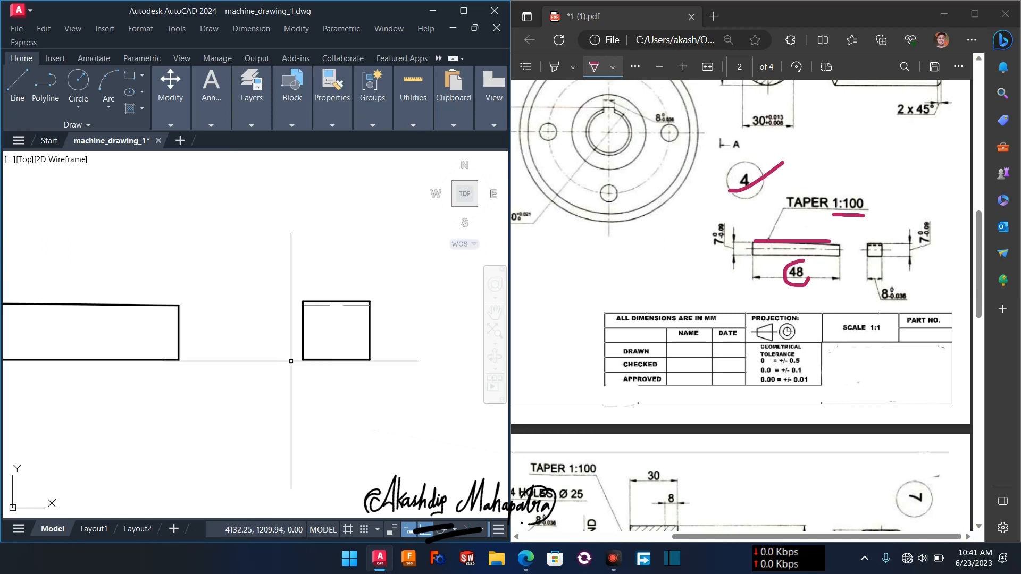
On the center lines layer, add a centerline midway between the upper and lower edges of the key's end view.
{"action": "middle_click_drag", "start_coordinate": [291, 361], "coordinate": [352, 352]}
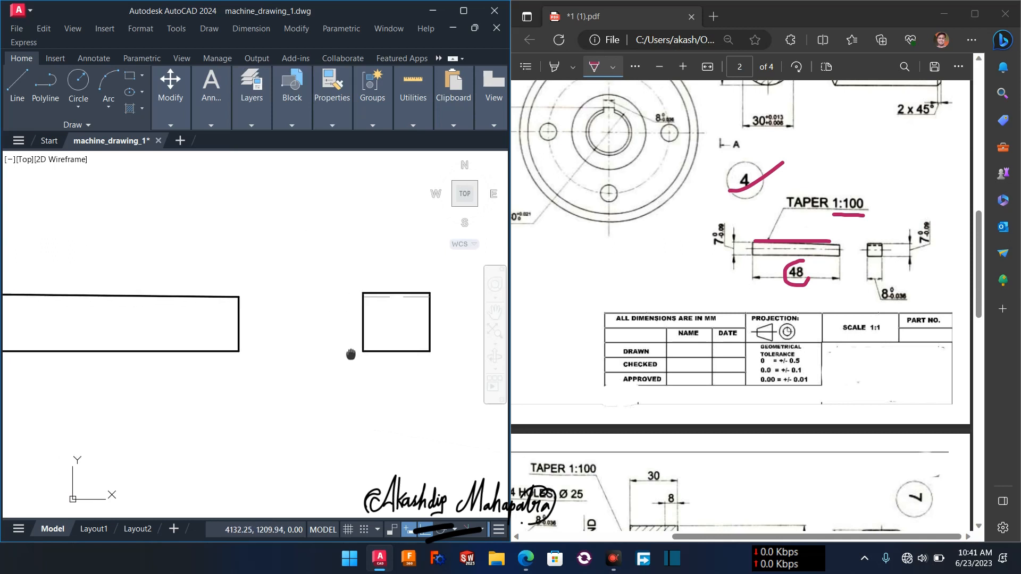
{"action": "left_click", "coordinate": [251, 127]}
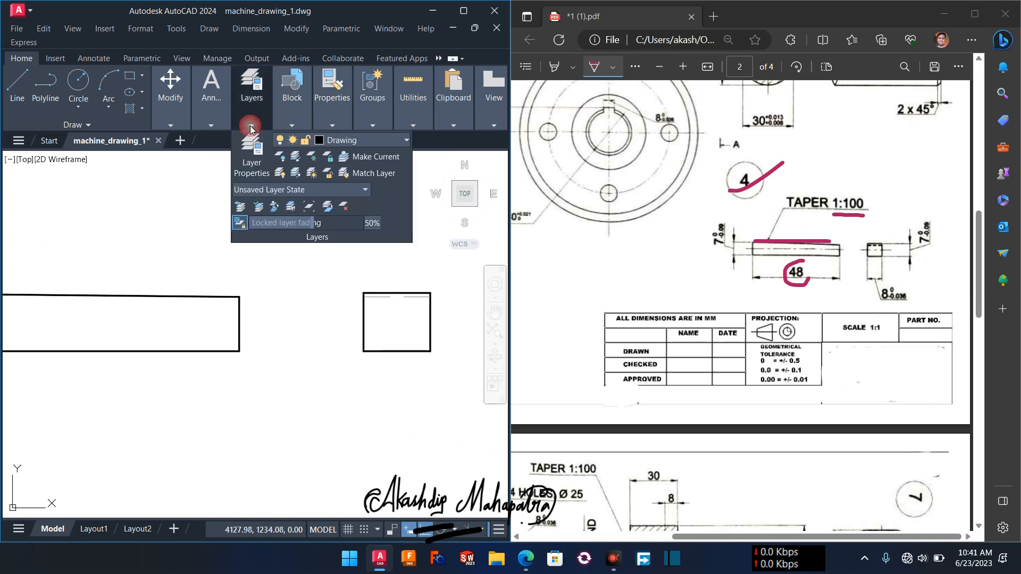
{"action": "left_click", "coordinate": [408, 142]}
{"action": "left_click", "coordinate": [362, 172]}
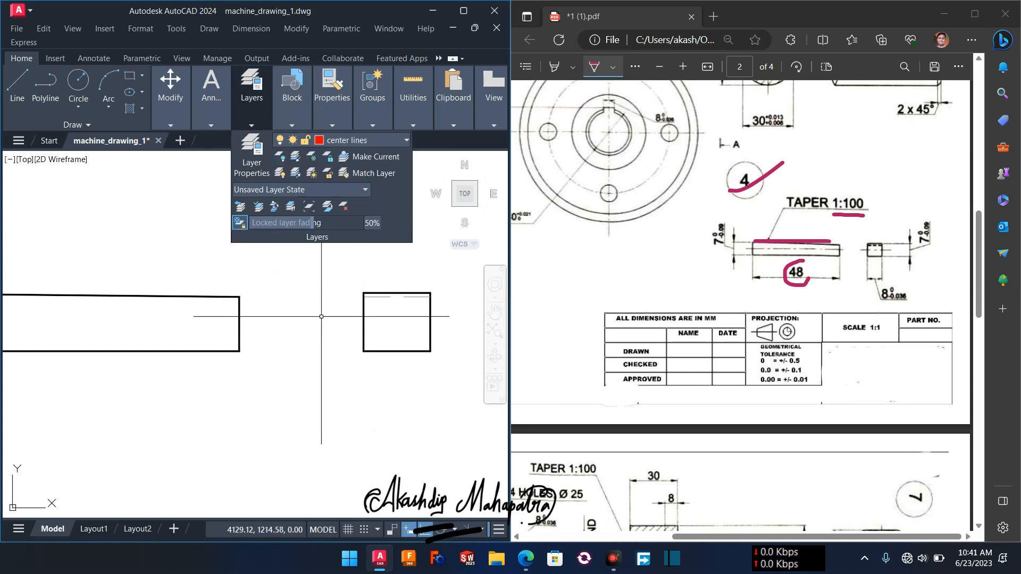
{"action": "scroll", "coordinate": [321, 316], "scroll_direction": "down", "scroll_amount": 3}
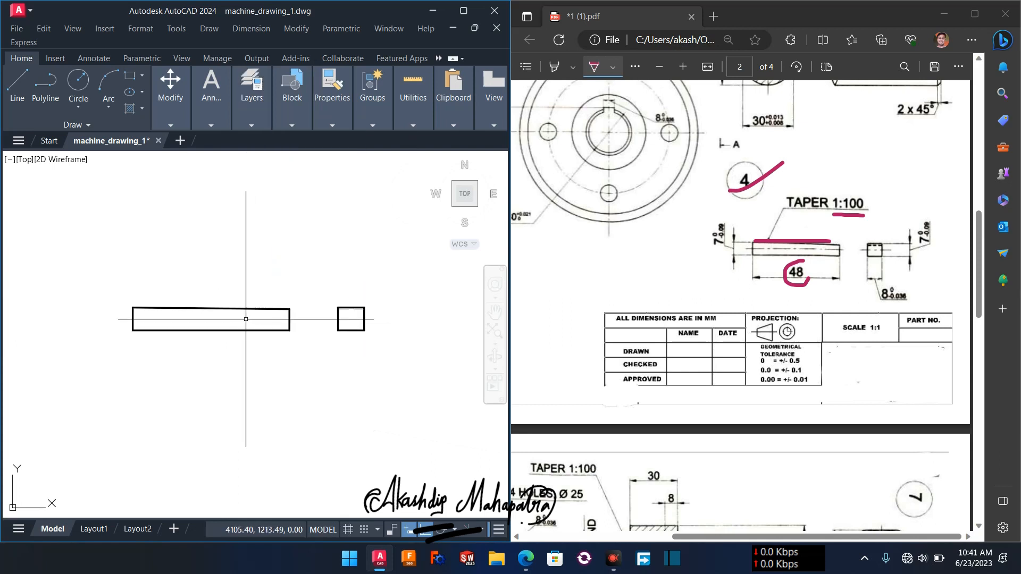
{"action": "left_click", "coordinate": [90, 62]}
{"action": "left_click", "coordinate": [263, 126]}
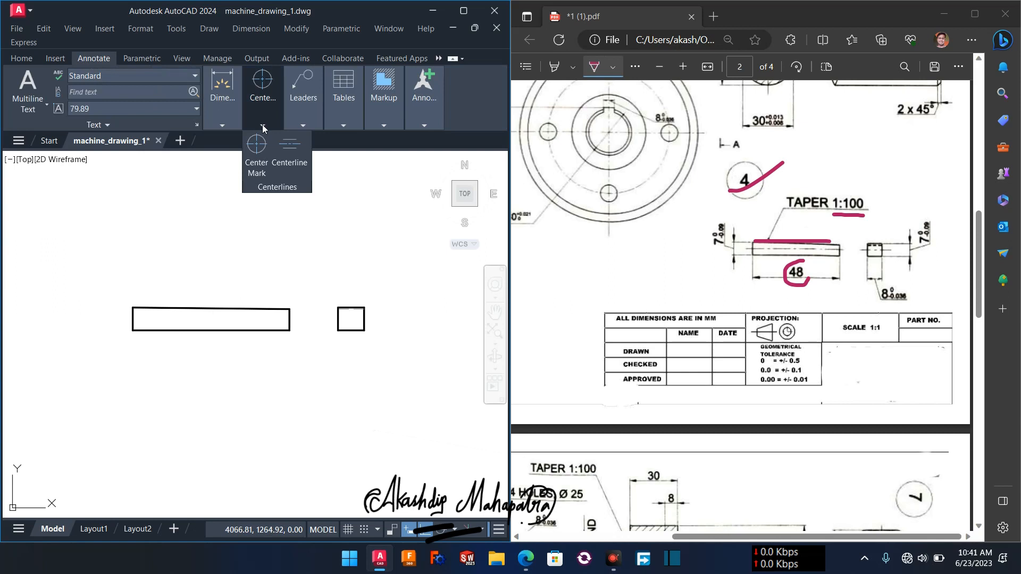
{"action": "left_click", "coordinate": [295, 145]}
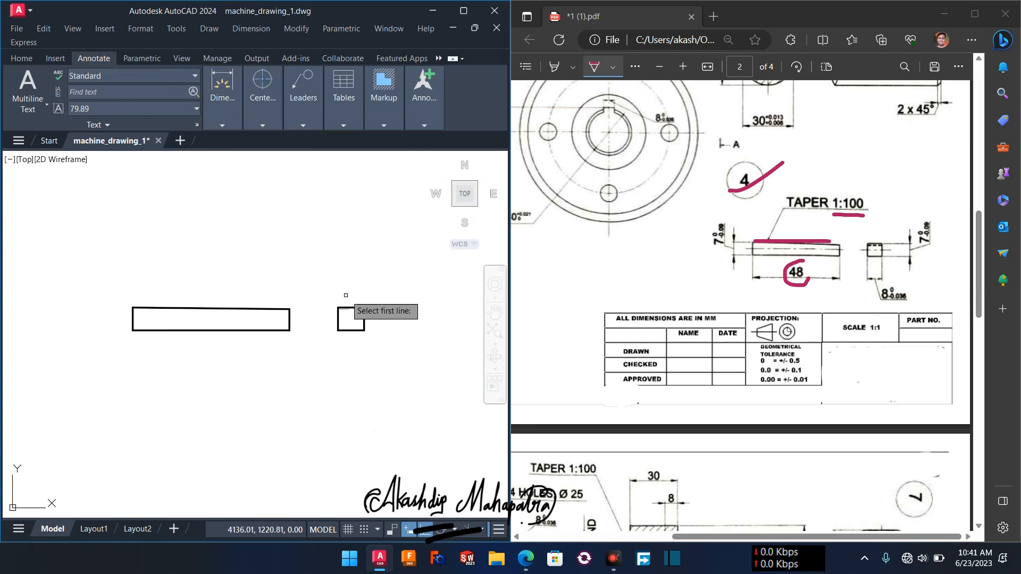
{"action": "scroll", "coordinate": [345, 295], "scroll_direction": "up", "scroll_amount": 2}
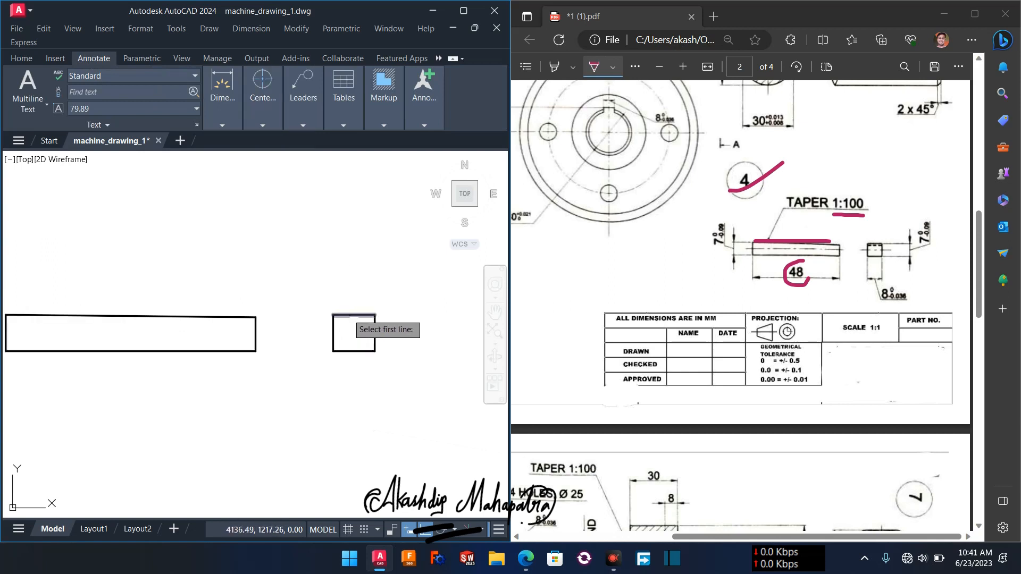
{"action": "left_click", "coordinate": [354, 315]}
{"action": "left_click", "coordinate": [353, 351]}
Stretch the end view's centerline leftward through the long tapered view until it passes just beyond that view's left edge.
{"action": "scroll", "coordinate": [340, 355], "scroll_direction": "down", "scroll_amount": 3}
{"action": "middle_click_drag", "start_coordinate": [318, 366], "coordinate": [373, 366]}
{"action": "scroll", "coordinate": [371, 357], "scroll_direction": "up", "scroll_amount": 4}
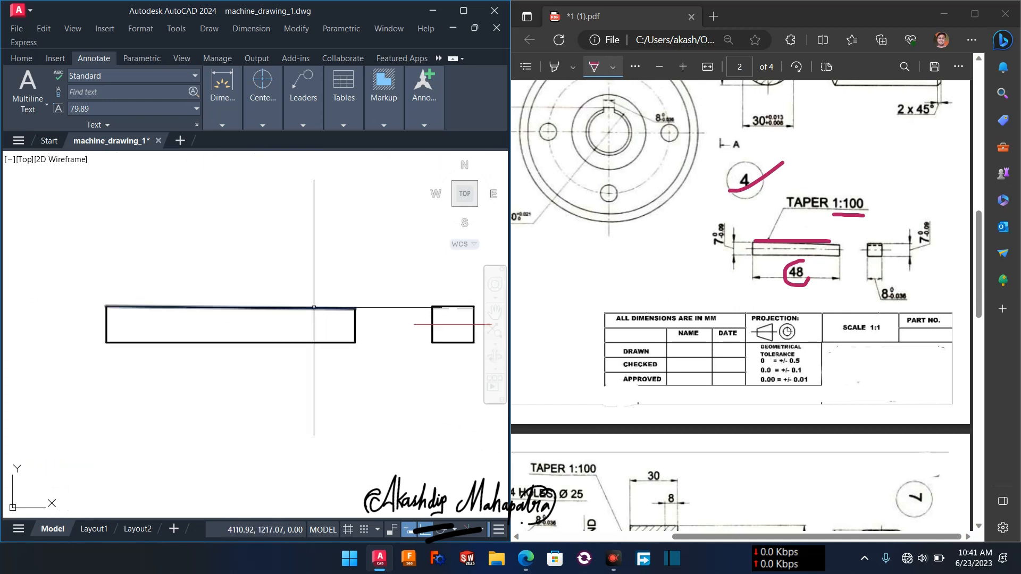
{"action": "left_click", "coordinate": [444, 324]}
{"action": "left_click", "coordinate": [433, 324]}
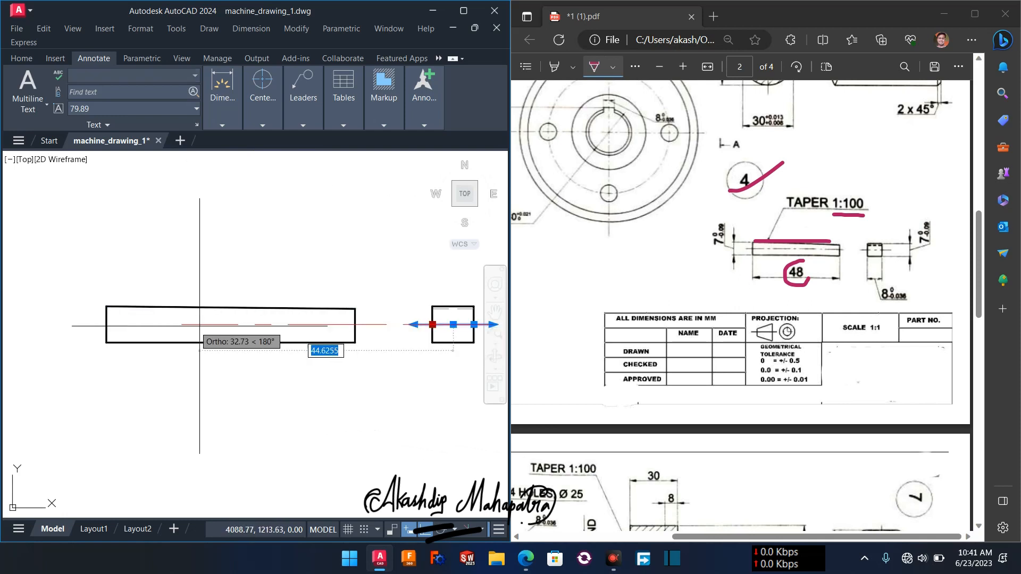
{"action": "left_click", "coordinate": [88, 324]}
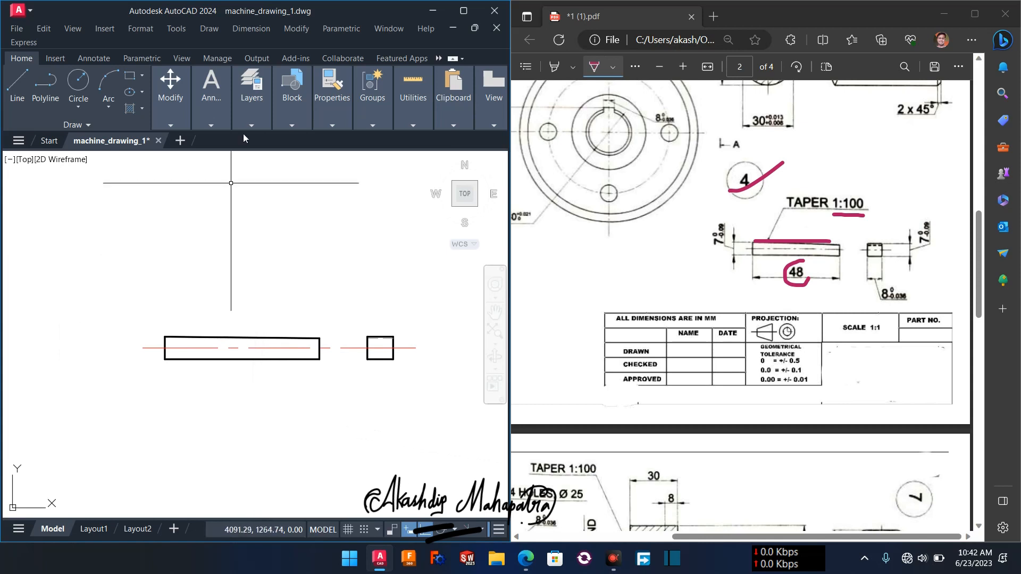
On the Dimention layer, add a linear dimension for the tapered key's length below the long view.
{"action": "left_click", "coordinate": [251, 126]}
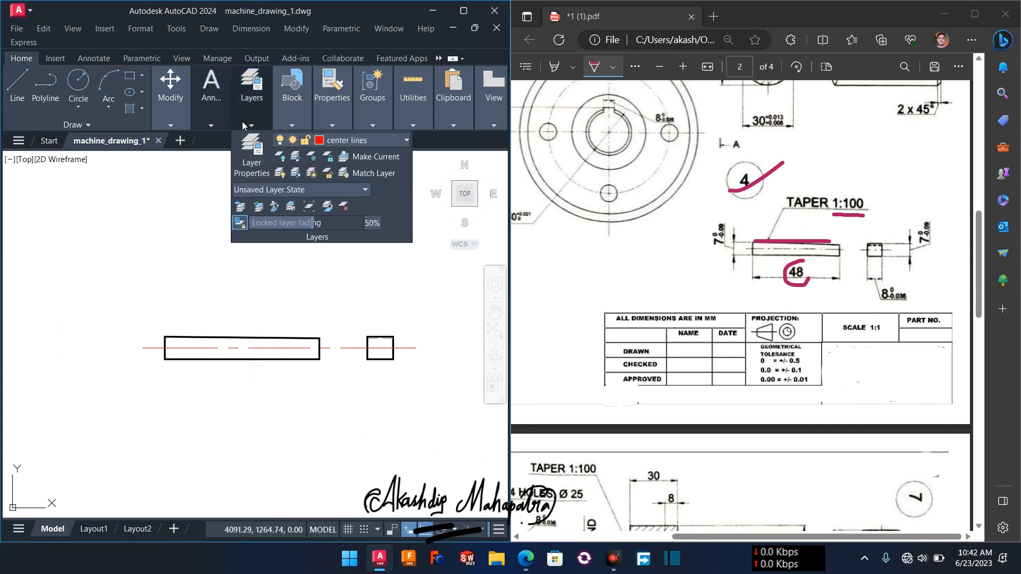
{"action": "left_click", "coordinate": [406, 141]}
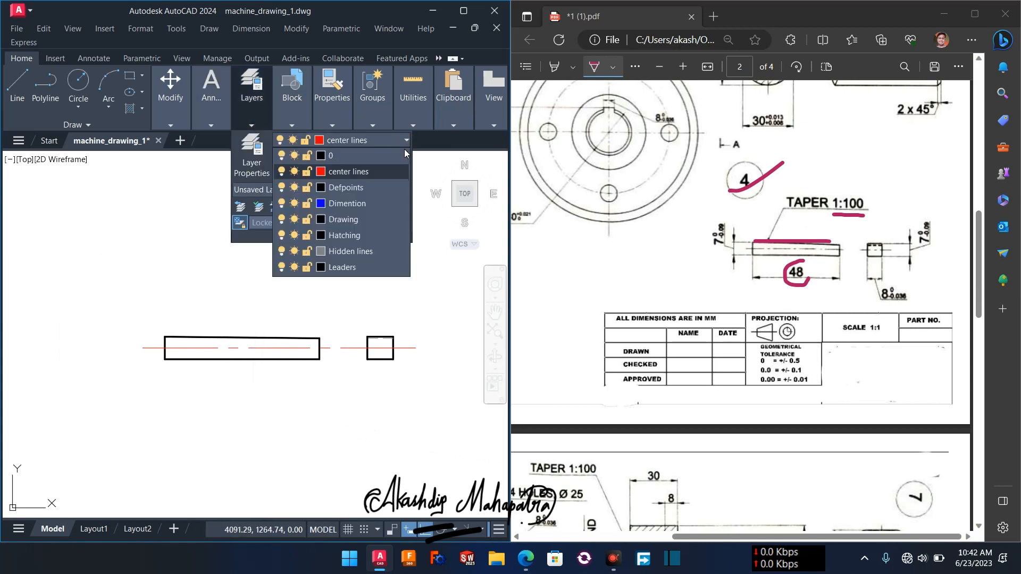
{"action": "left_click", "coordinate": [351, 212]}
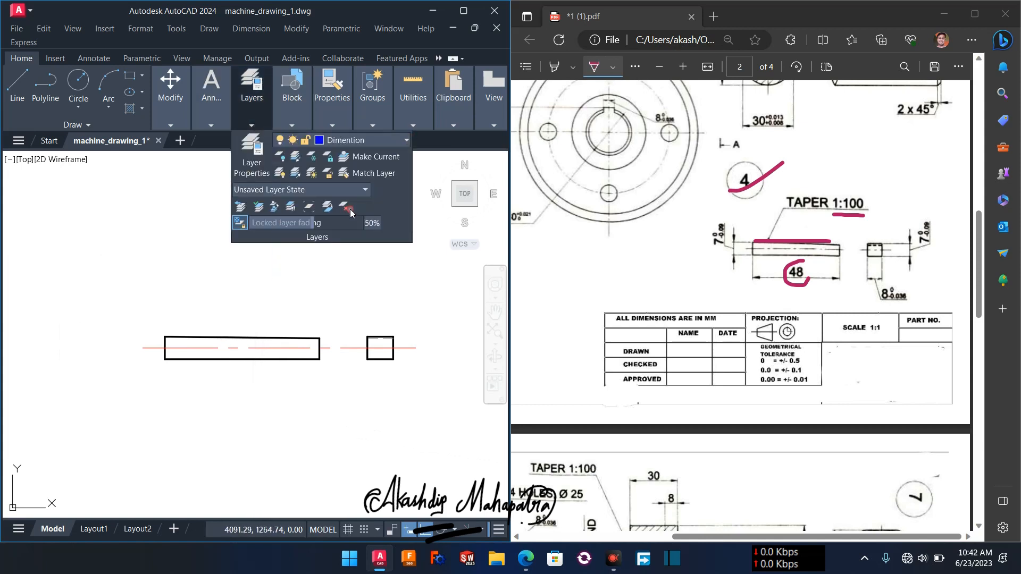
{"action": "left_click", "coordinate": [217, 129]}
{"action": "left_click", "coordinate": [287, 140]}
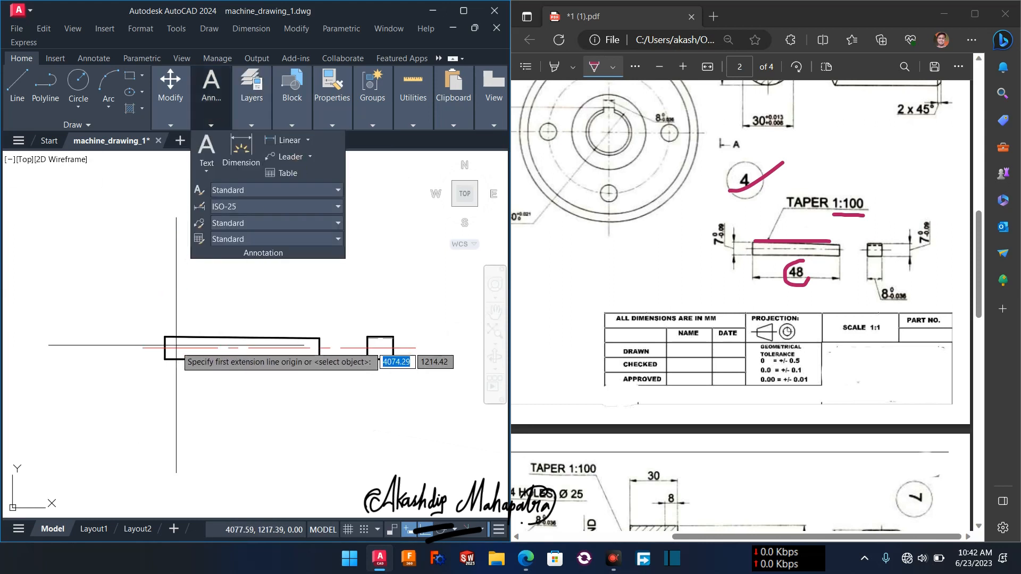
{"action": "left_click", "coordinate": [164, 348]}
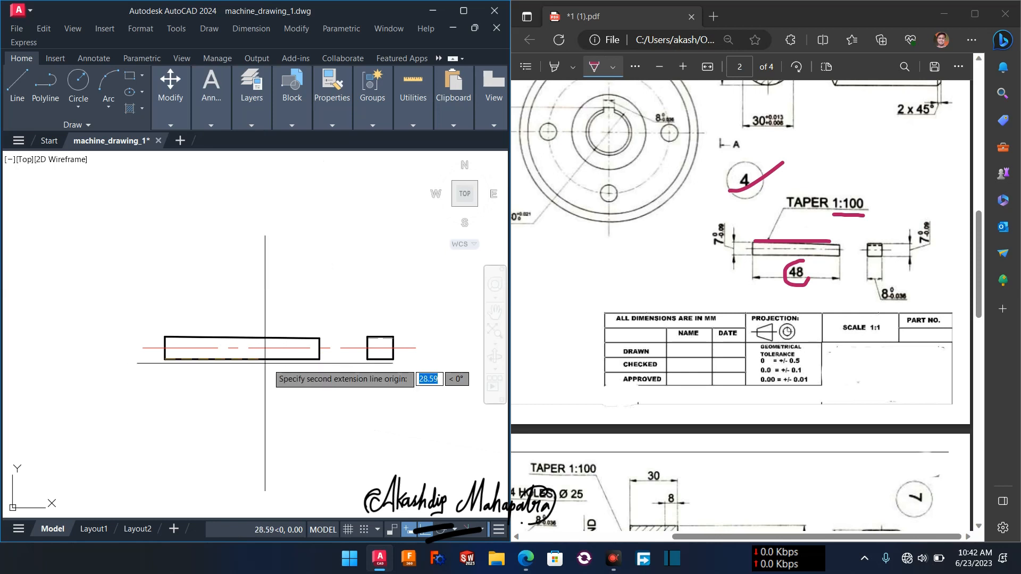
{"action": "left_click", "coordinate": [320, 349]}
{"action": "left_click", "coordinate": [305, 410]}
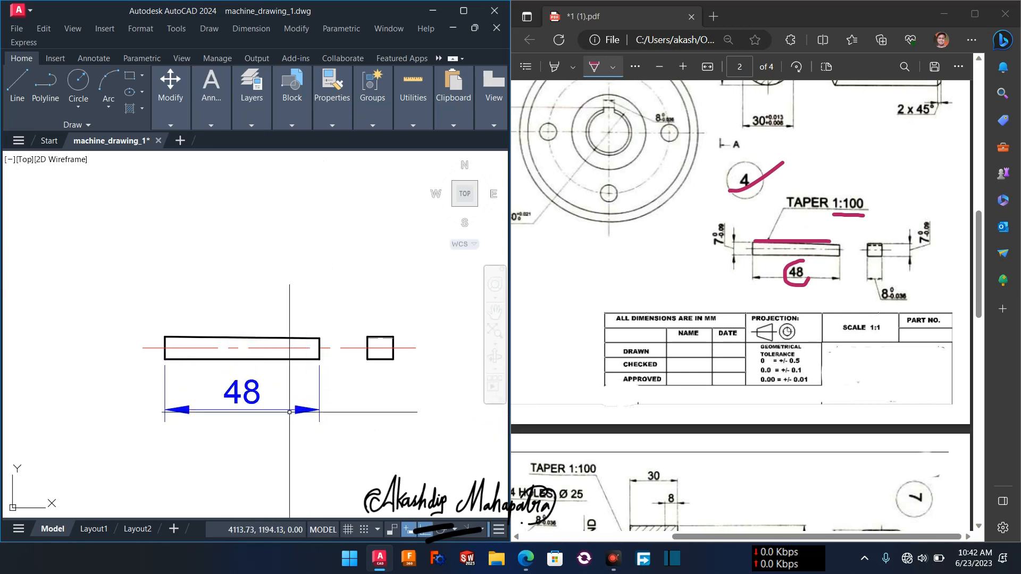
Dimension the left end height of the long tapered view and circle the corresponding toleranced height in the PDF.
{"action": "key", "text": "space"}
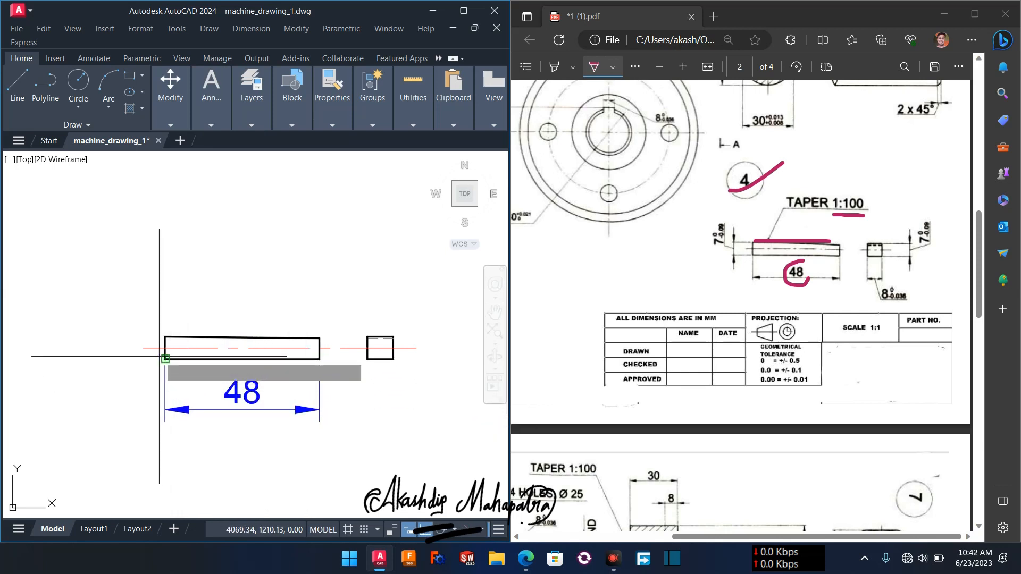
{"action": "scroll", "coordinate": [175, 345], "scroll_direction": "up", "scroll_amount": 5}
{"action": "left_click", "coordinate": [181, 279]}
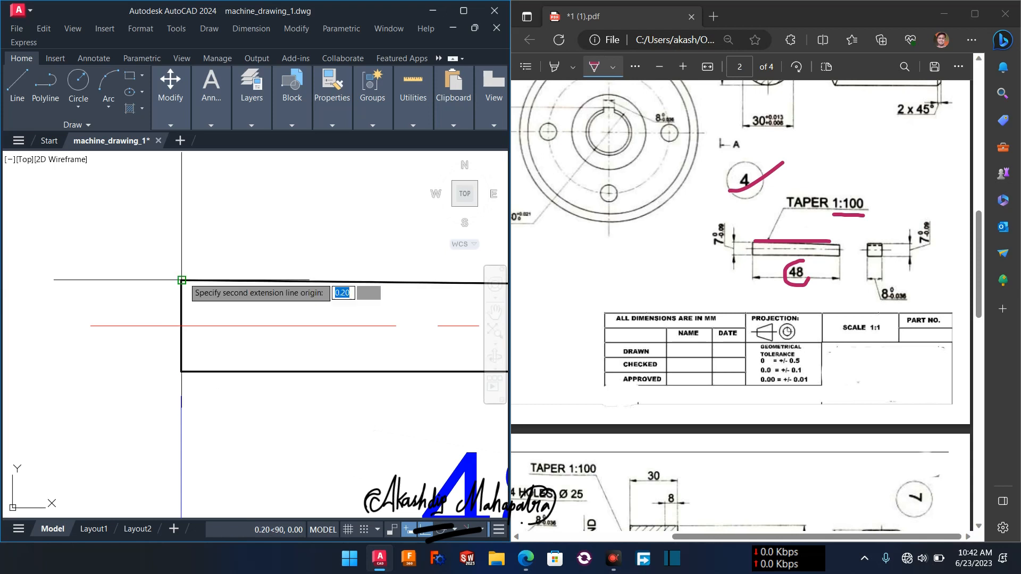
{"action": "left_click", "coordinate": [182, 372]}
{"action": "scroll", "coordinate": [177, 372], "scroll_direction": "down", "scroll_amount": 5}
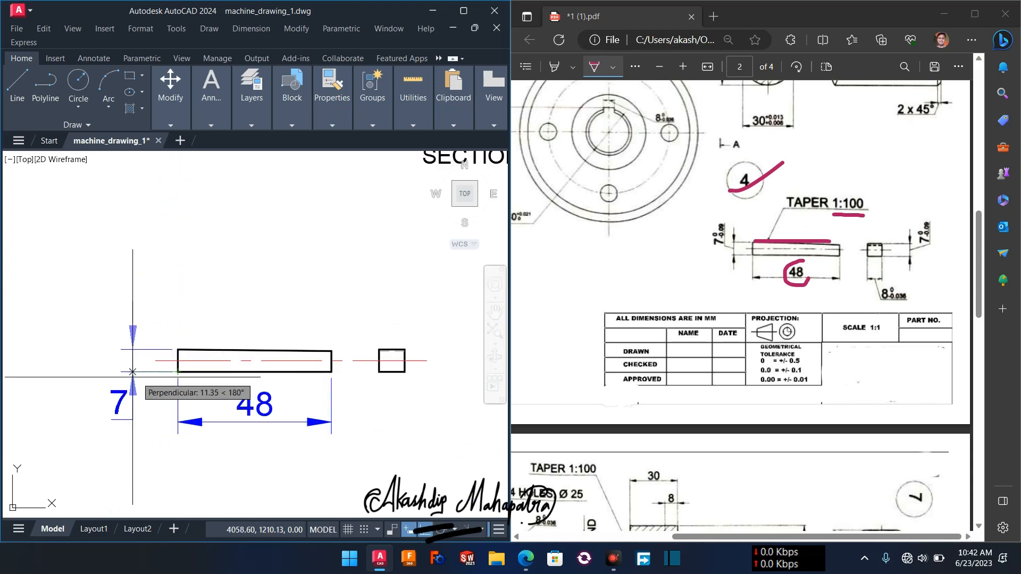
{"action": "left_click", "coordinate": [125, 395]}
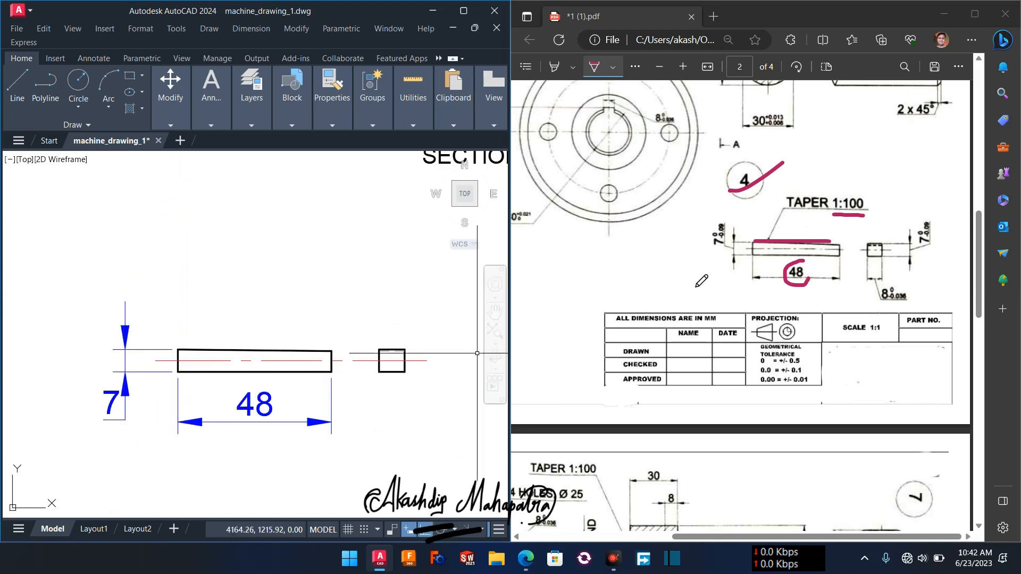
{"action": "left_click_drag", "start_coordinate": [707, 224], "coordinate": [727, 219]}
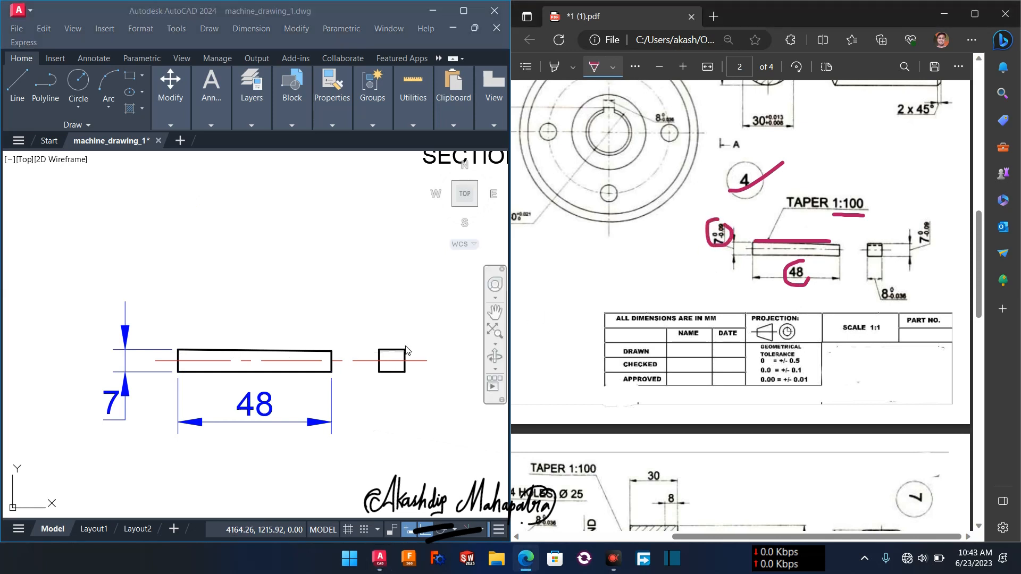
Try to append a superscript 0 to the text of the key's left end height dimension.
{"action": "left_click", "coordinate": [115, 406]}
{"action": "left_click", "coordinate": [114, 404]}
{"action": "left_click", "coordinate": [111, 402]}
{"action": "left_click", "coordinate": [111, 402]}
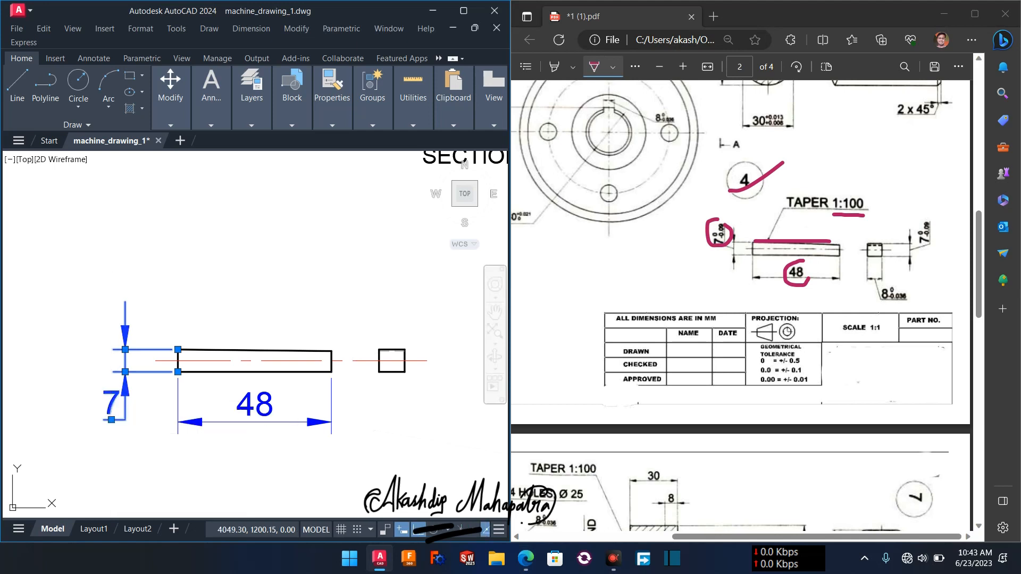
{"action": "double_click", "coordinate": [110, 405]}
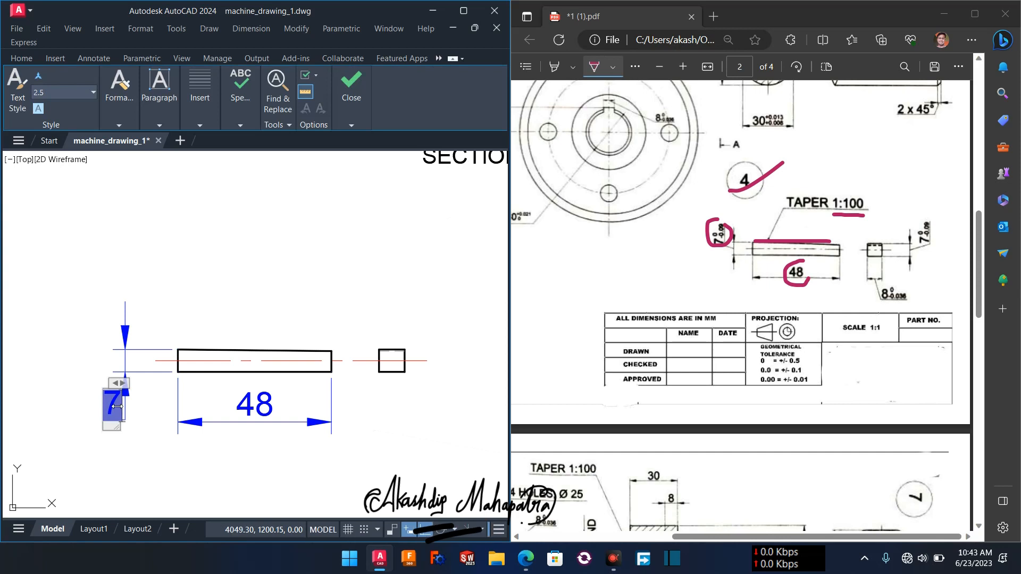
{"action": "type", "text": "0"}
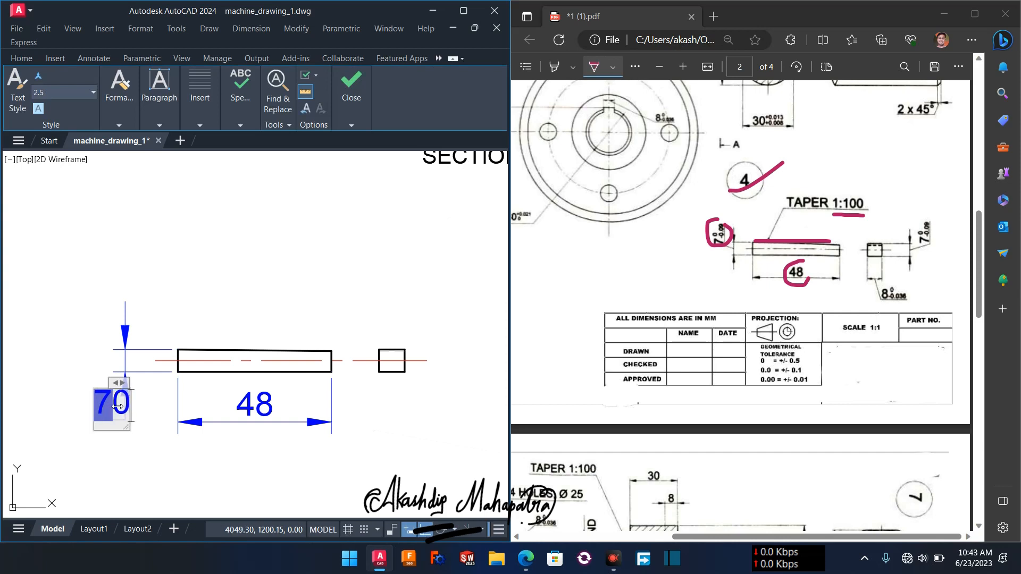
{"action": "mouse_move", "coordinate": [112, 408]}
{"action": "left_mouse_down"}
{"action": "mouse_move", "coordinate": [128, 409]}
{"action": "mouse_move", "coordinate": [118, 410]}
{"action": "left_mouse_up"}
{"action": "scroll", "coordinate": [122, 414], "scroll_direction": "up", "scroll_amount": 3}
{"action": "left_click_drag", "start_coordinate": [120, 415], "coordinate": [131, 419]}
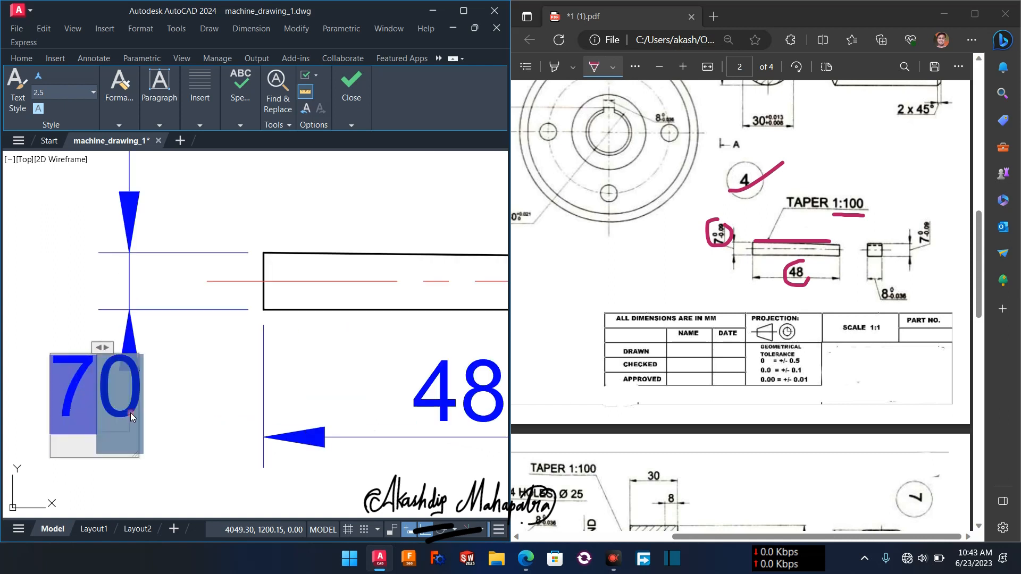
{"action": "left_click", "coordinate": [117, 126]}
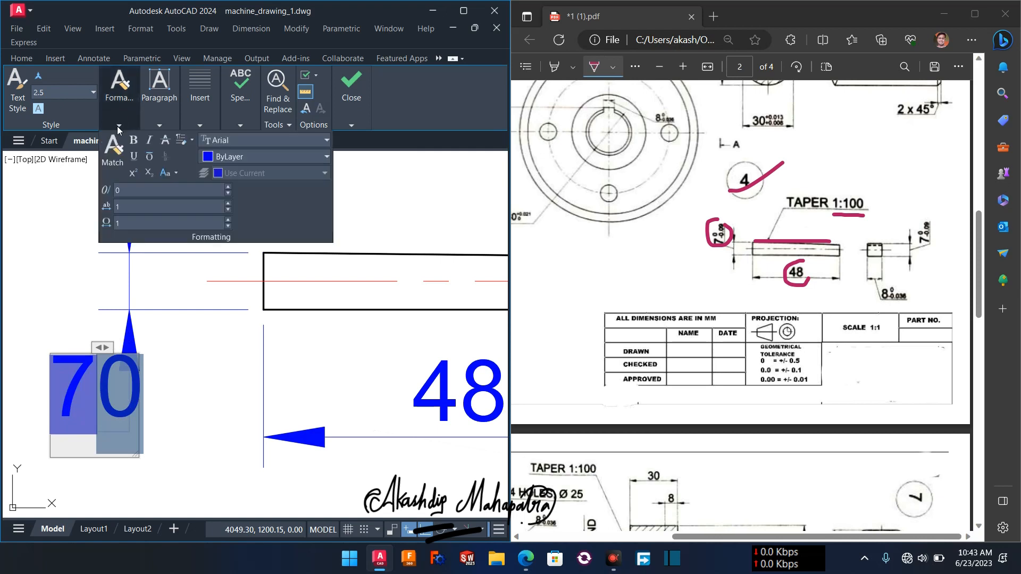
{"action": "left_click", "coordinate": [135, 176]}
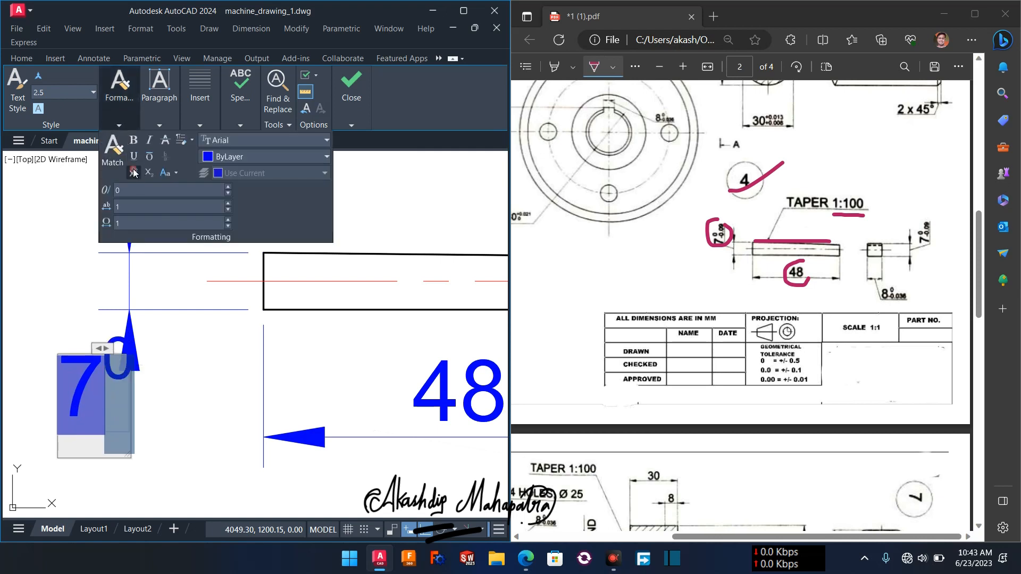
Try a lower stacked tolerance of -0.09 on the height dimension text, discarding the text changes on exit.
{"action": "double_click", "coordinate": [116, 381]}
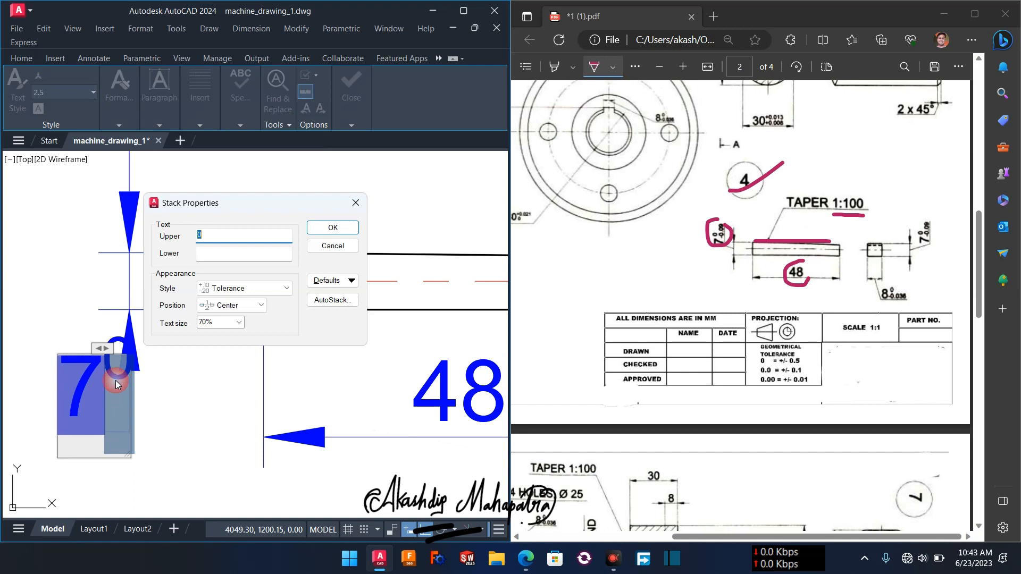
{"action": "left_click_drag", "start_coordinate": [236, 202], "coordinate": [276, 229]}
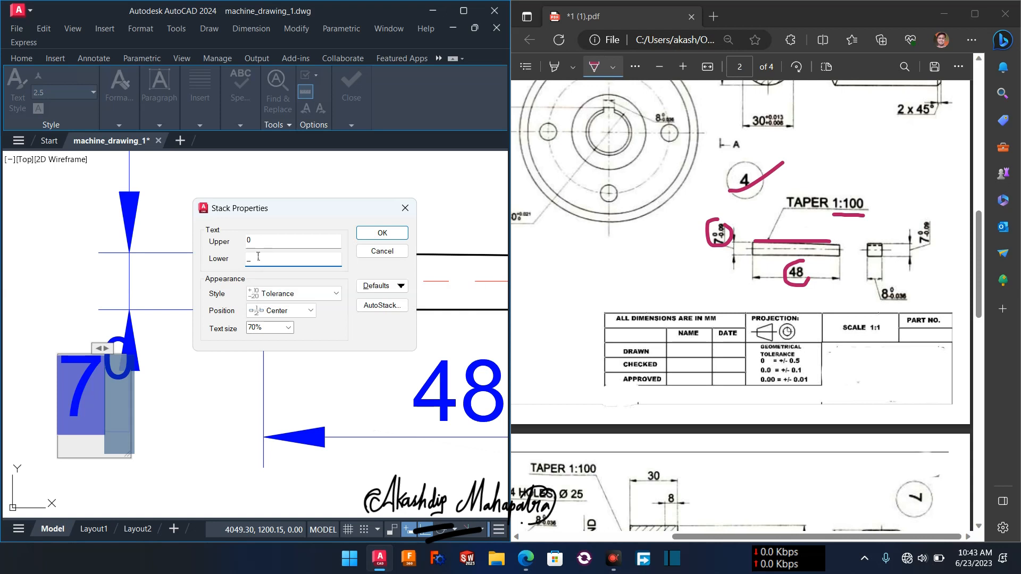
{"action": "type", "text": "-0.09"}
{"action": "left_click", "coordinate": [372, 232]}
{"action": "scroll", "coordinate": [196, 481], "scroll_direction": "down", "scroll_amount": 4}
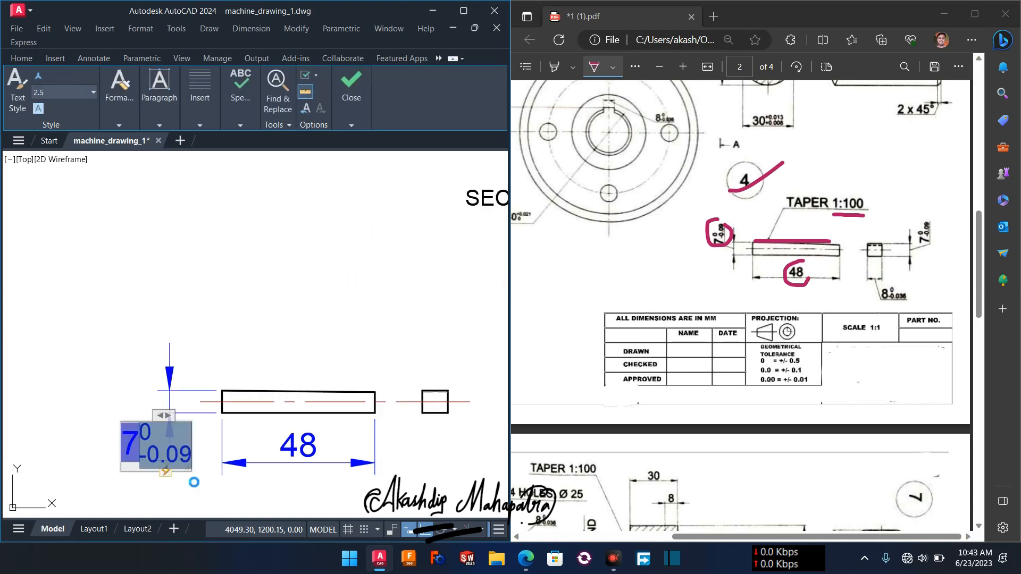
{"action": "key", "text": "Escape"}
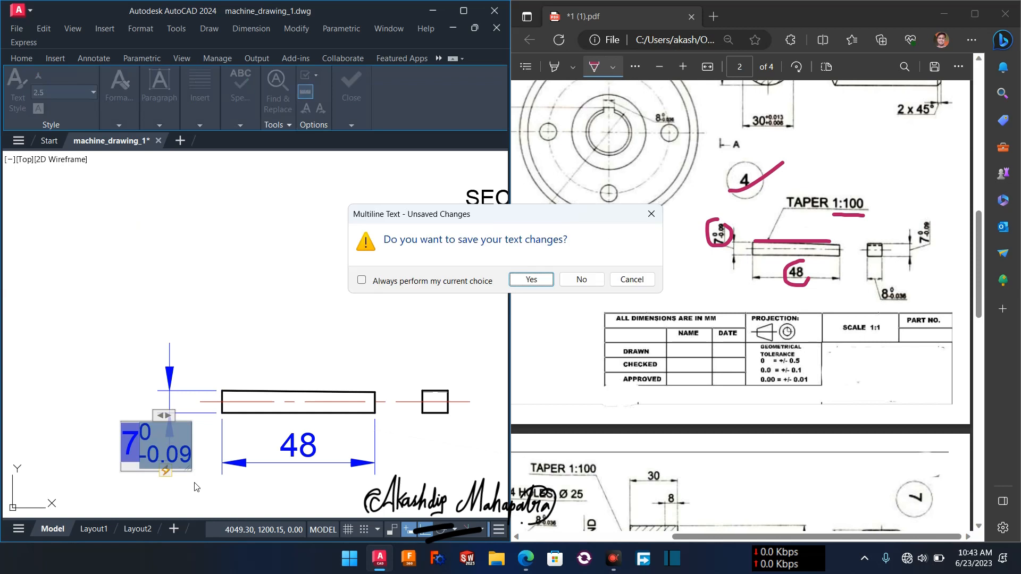
{"action": "left_click", "coordinate": [581, 280]}
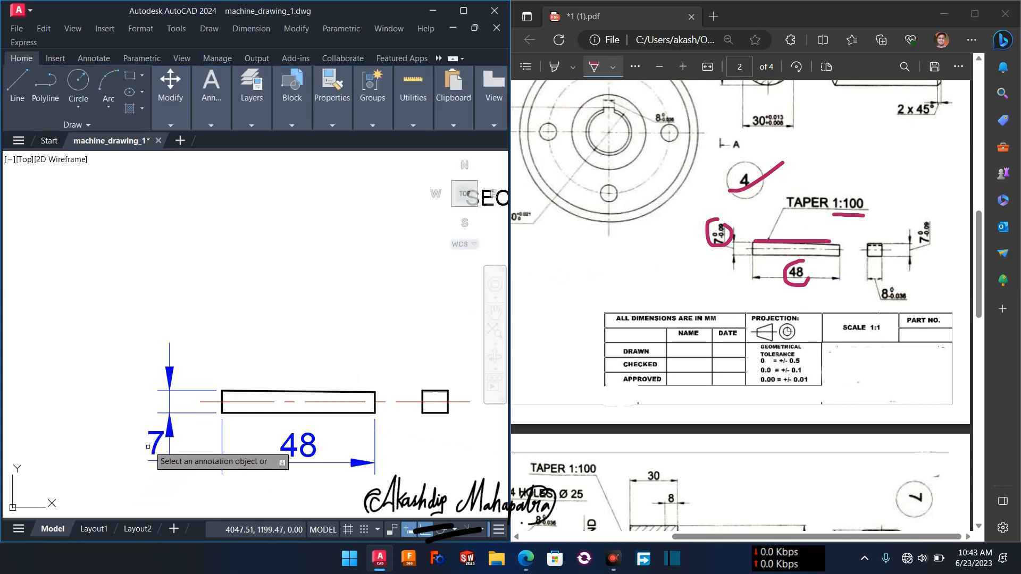
{"action": "key", "text": "Escape"}
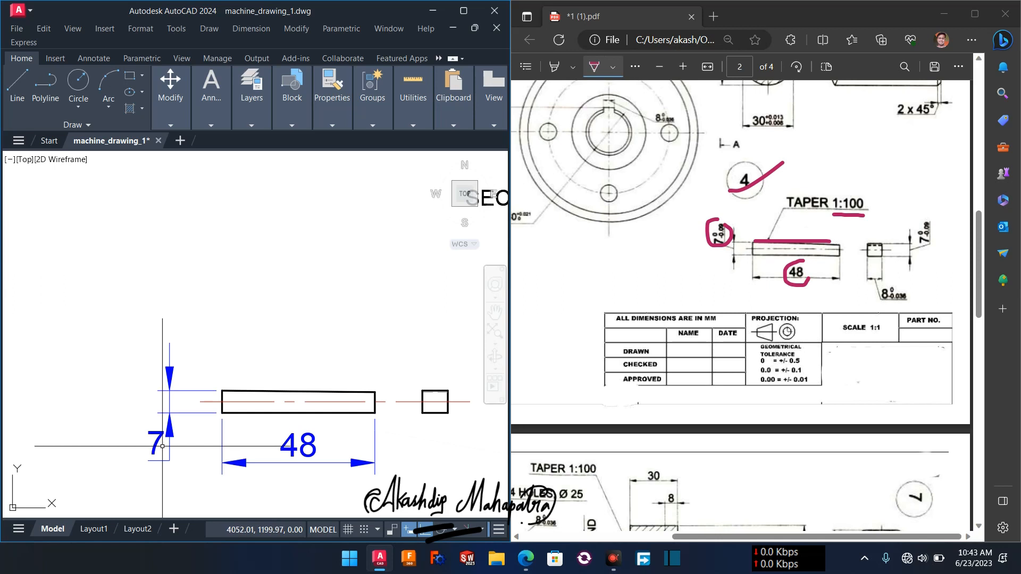
Review the key's two views, the PDF's parts list and the part 5 fabric bush drawing.
{"action": "scroll", "coordinate": [277, 341], "scroll_direction": "down", "scroll_amount": 3}
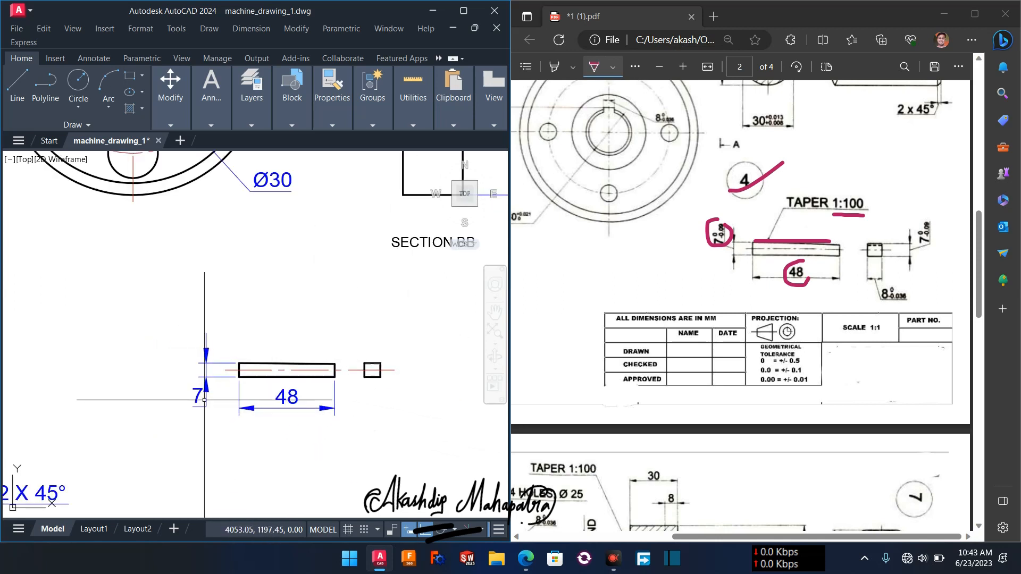
{"action": "middle_click_drag", "start_coordinate": [389, 366], "coordinate": [318, 379]}
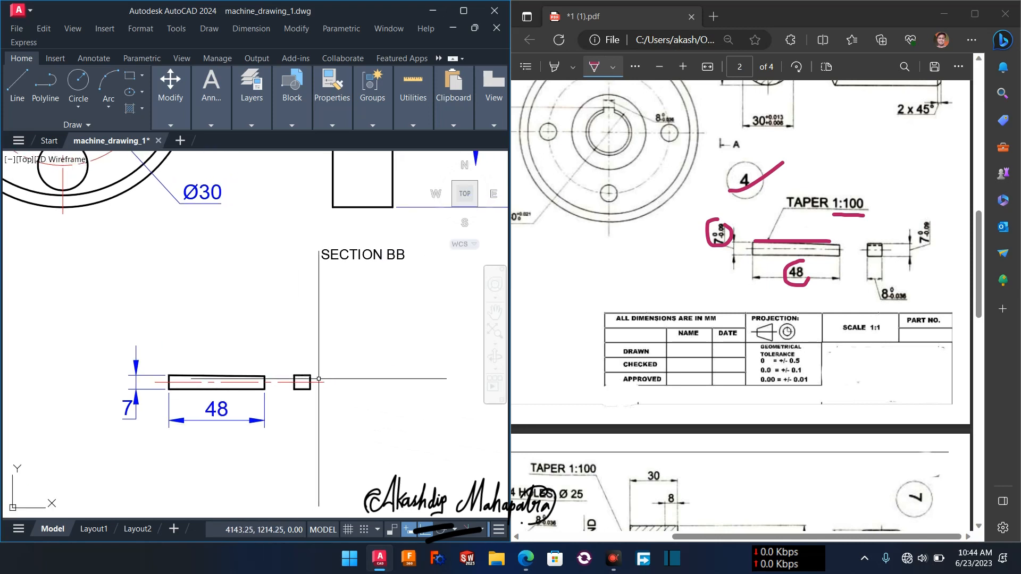
{"action": "left_click", "coordinate": [271, 351]}
{"action": "left_click", "coordinate": [339, 405]}
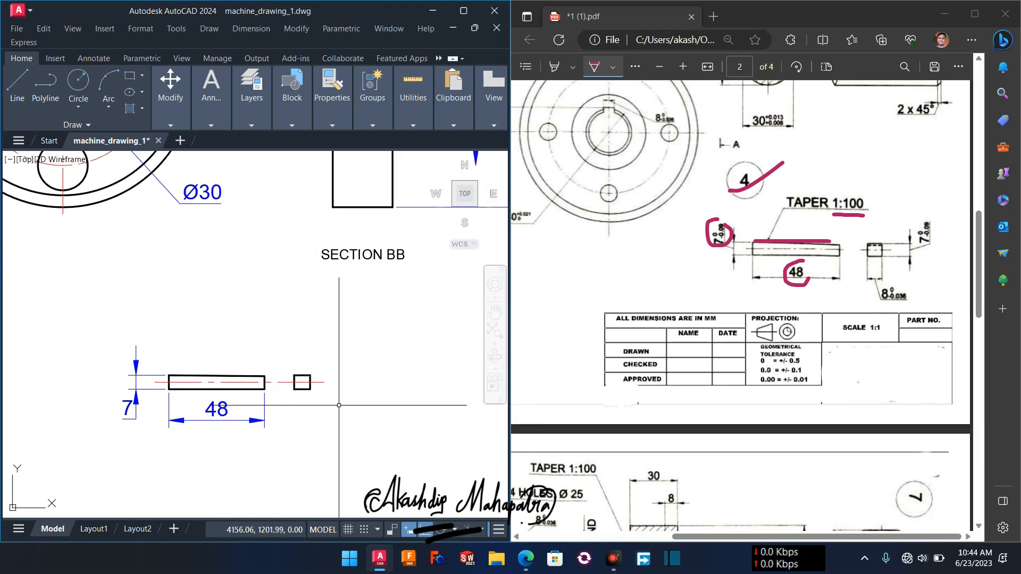
{"action": "scroll", "coordinate": [807, 415], "scroll_direction": "down", "scroll_amount": 10}
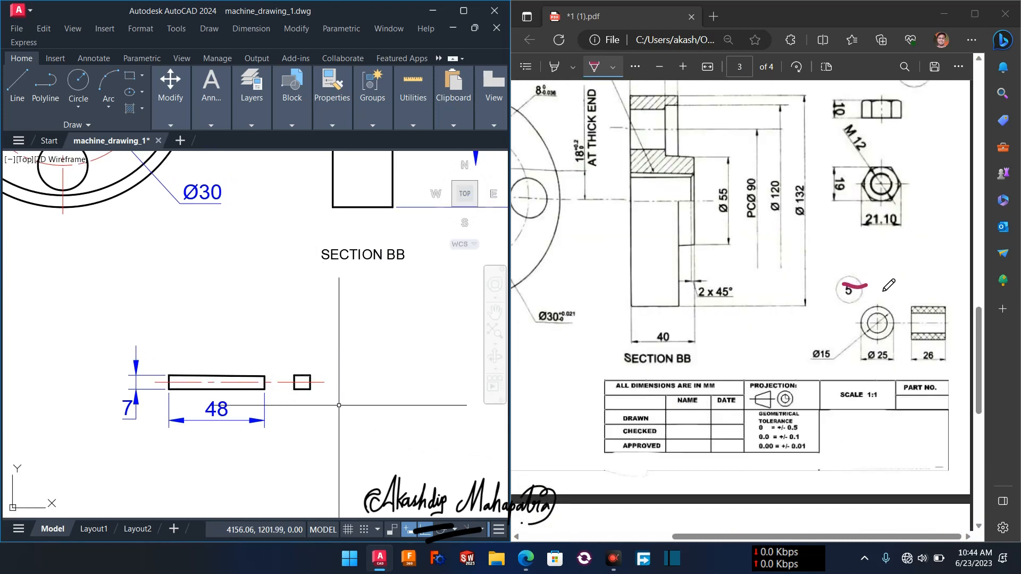
{"action": "scroll", "coordinate": [857, 317], "scroll_direction": "up", "scroll_amount": 15}
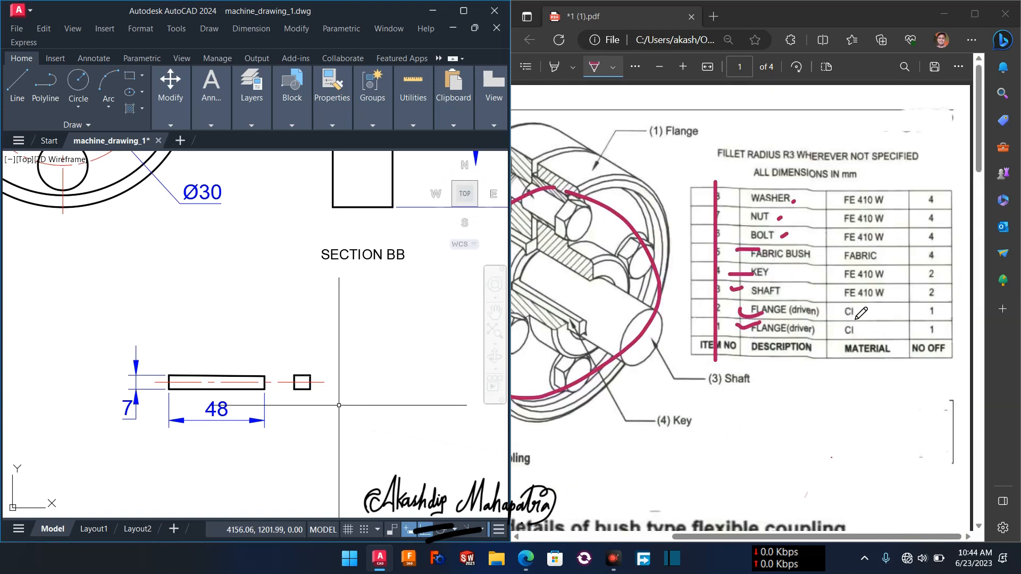
{"action": "scroll", "coordinate": [840, 248], "scroll_direction": "down", "scroll_amount": 15}
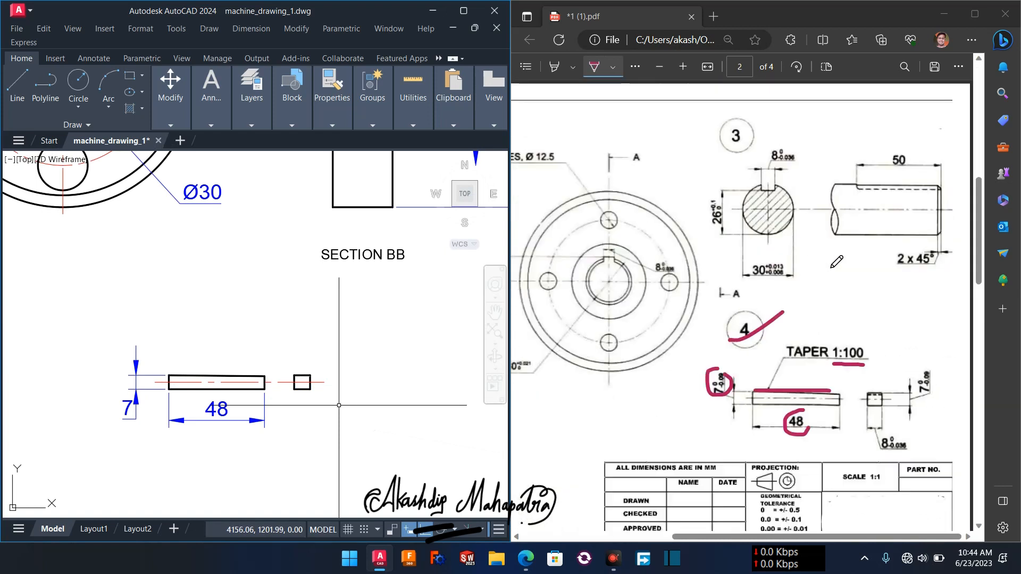
Make the Drawing layer current for drawing the part 5 bush beside the key's end view.
{"action": "middle_click_drag", "start_coordinate": [339, 405], "coordinate": [96, 395]}
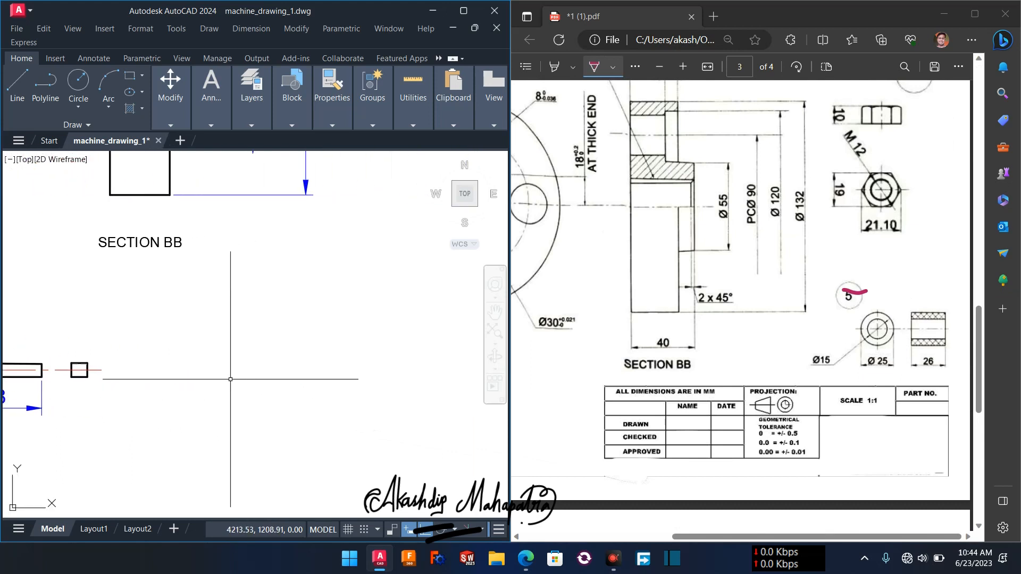
{"action": "left_click", "coordinate": [247, 389]}
{"action": "left_click", "coordinate": [247, 389]}
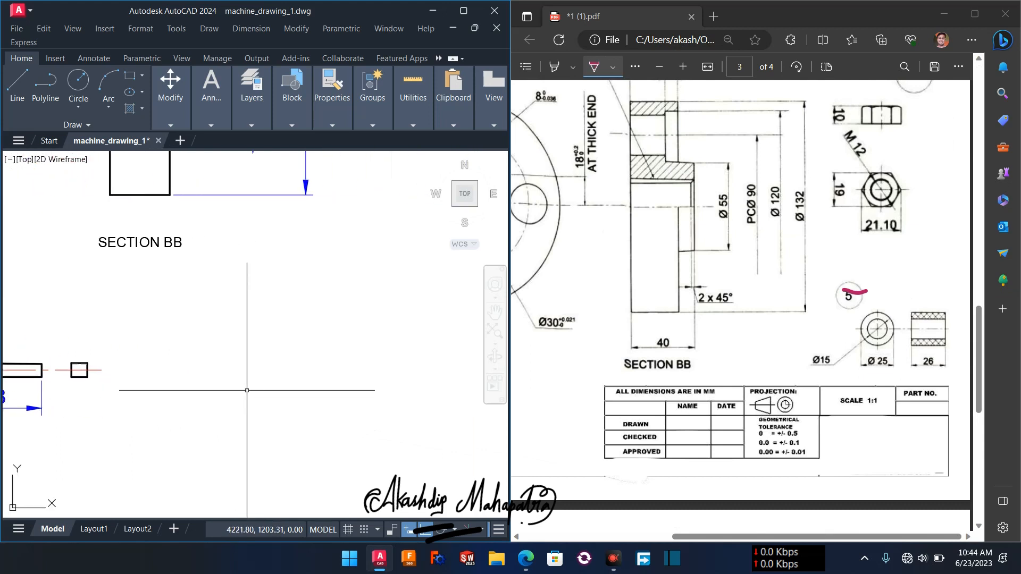
{"action": "left_click", "coordinate": [252, 126]}
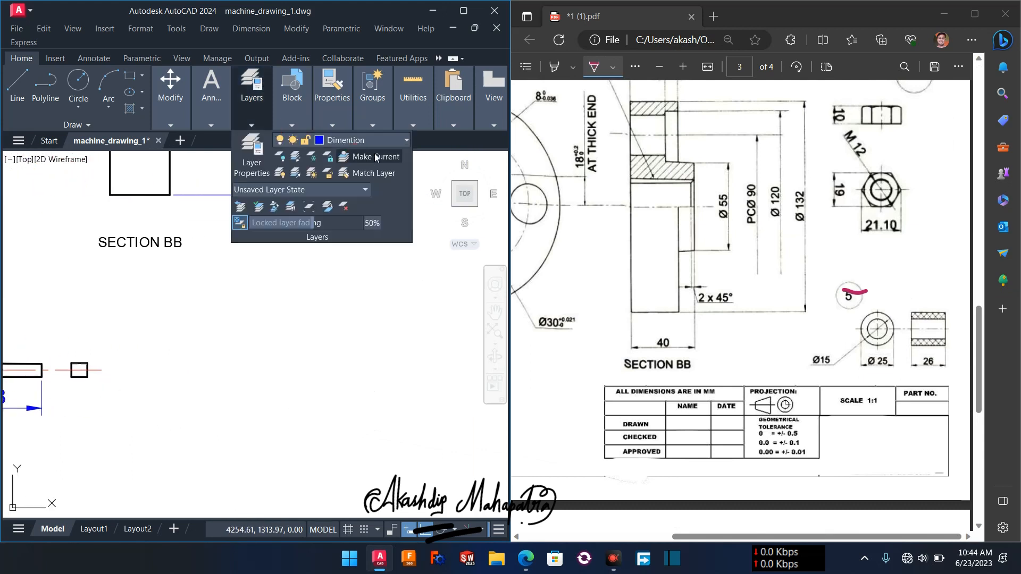
{"action": "left_click", "coordinate": [404, 140]}
{"action": "left_click", "coordinate": [362, 212]}
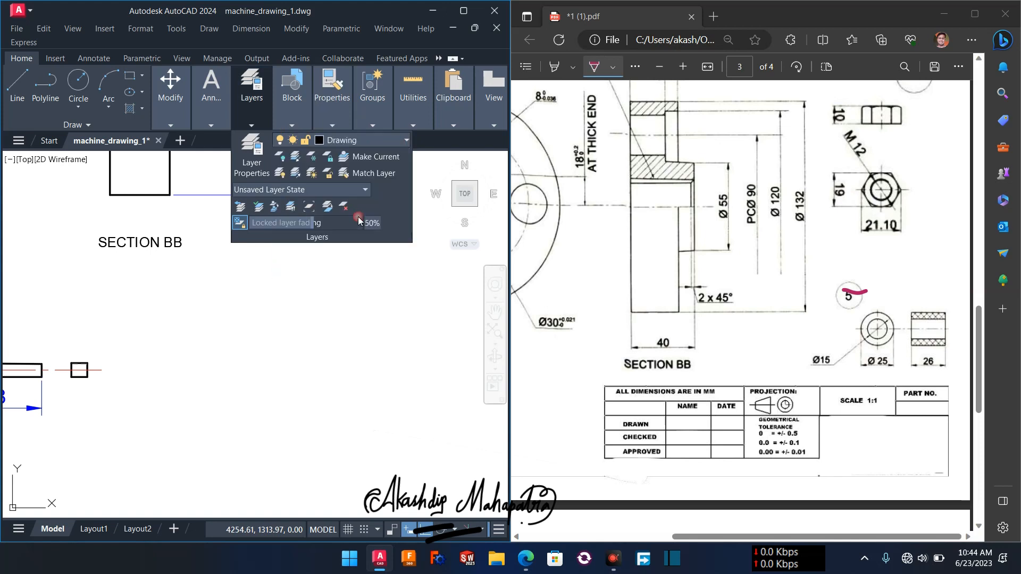
{"action": "left_click", "coordinate": [270, 372]}
{"action": "left_click", "coordinate": [270, 371]}
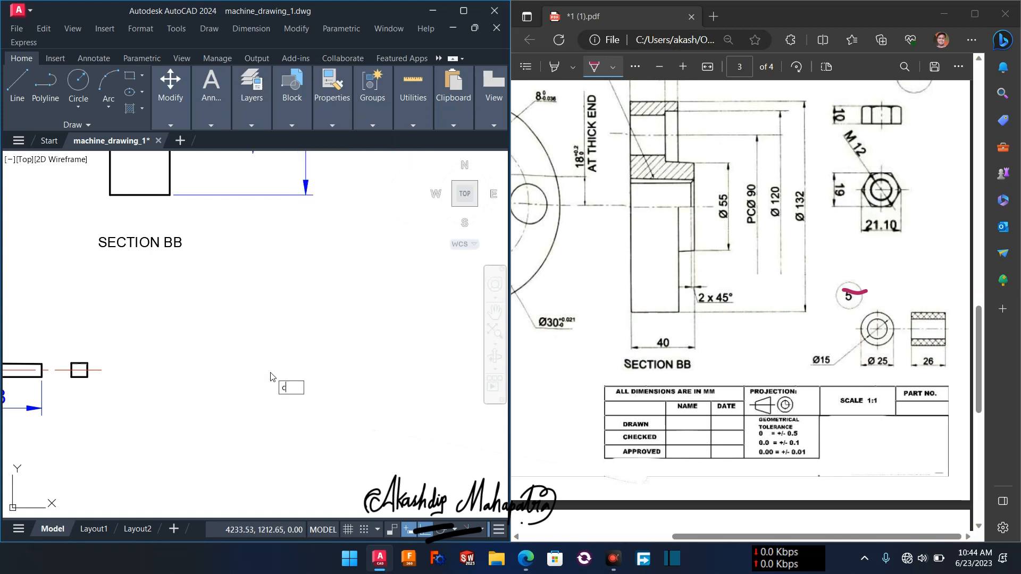
Draw the bush's inner circle with a diameter of 15 in the empty area beside the key's end view.
{"action": "key", "text": "c"}
{"action": "key", "text": "Return"}
{"action": "left_click", "coordinate": [213, 368]}
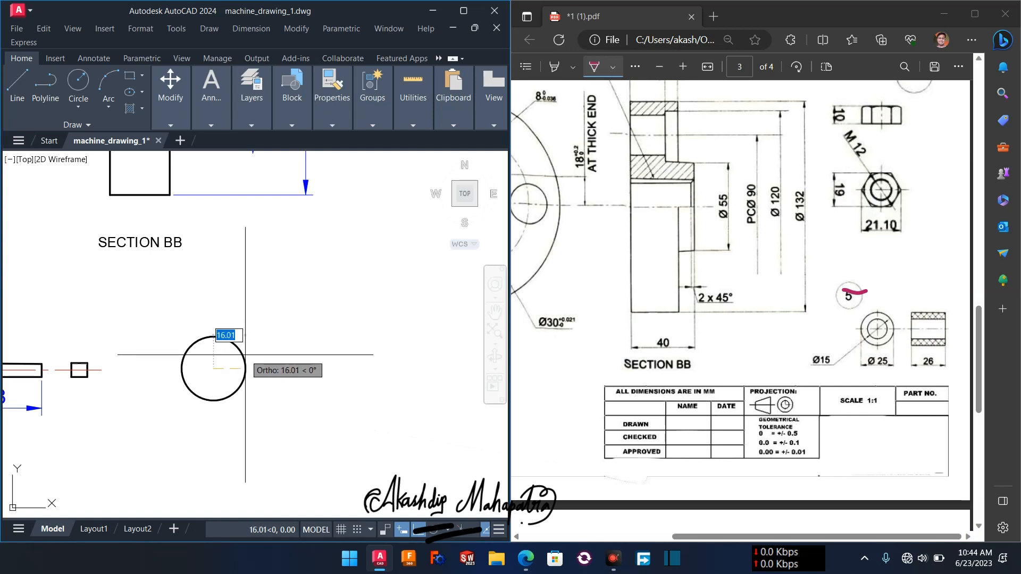
{"action": "type", "text": "d"}
{"action": "key", "text": "Return"}
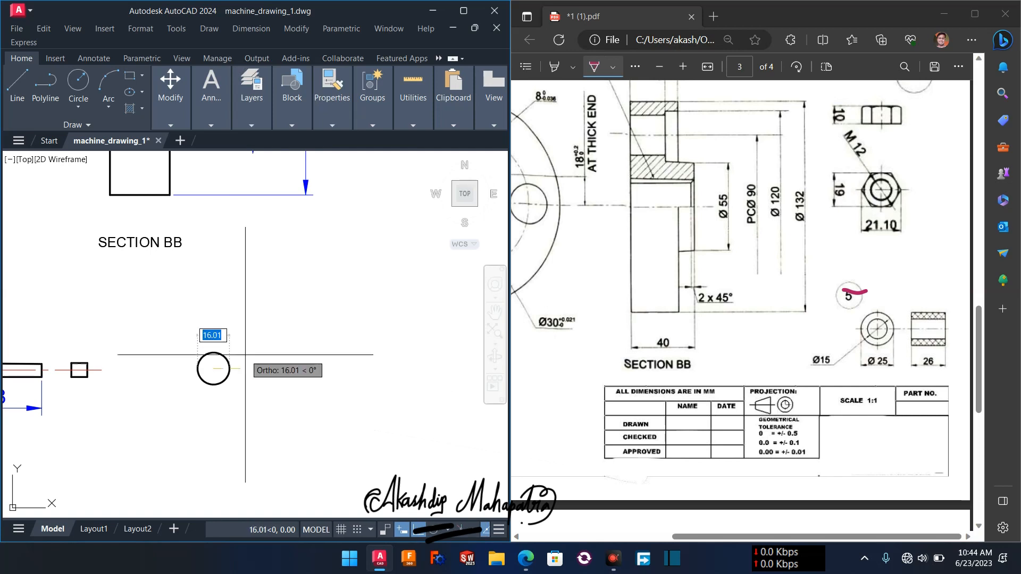
{"action": "type", "text": "15"}
{"action": "key", "text": "Return"}
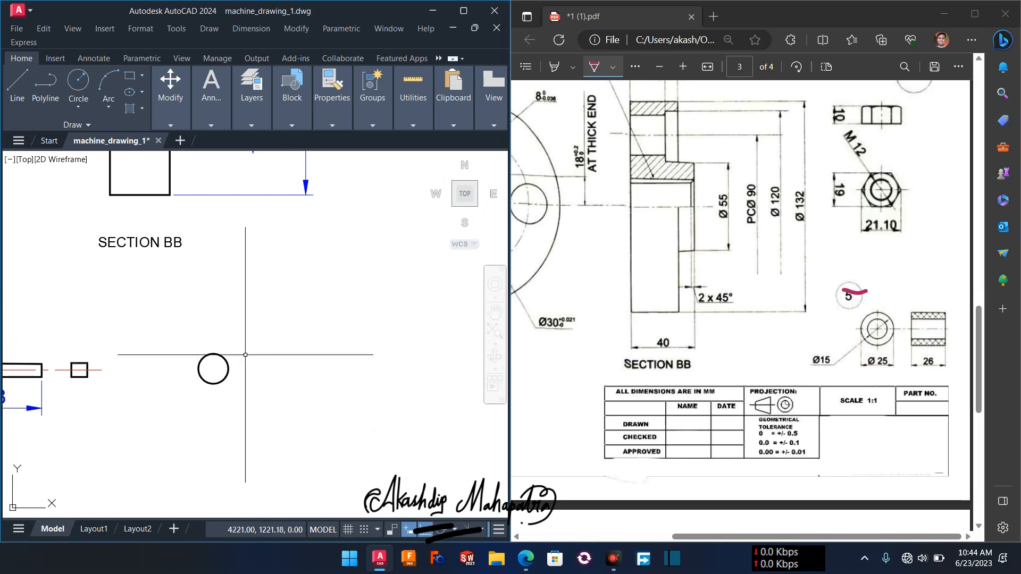
Draw a concentric outer circle with a diameter of 25 around the bush's bore circle.
{"action": "scroll", "coordinate": [244, 354], "scroll_direction": "up", "scroll_amount": 4}
{"action": "key", "text": "Return"}
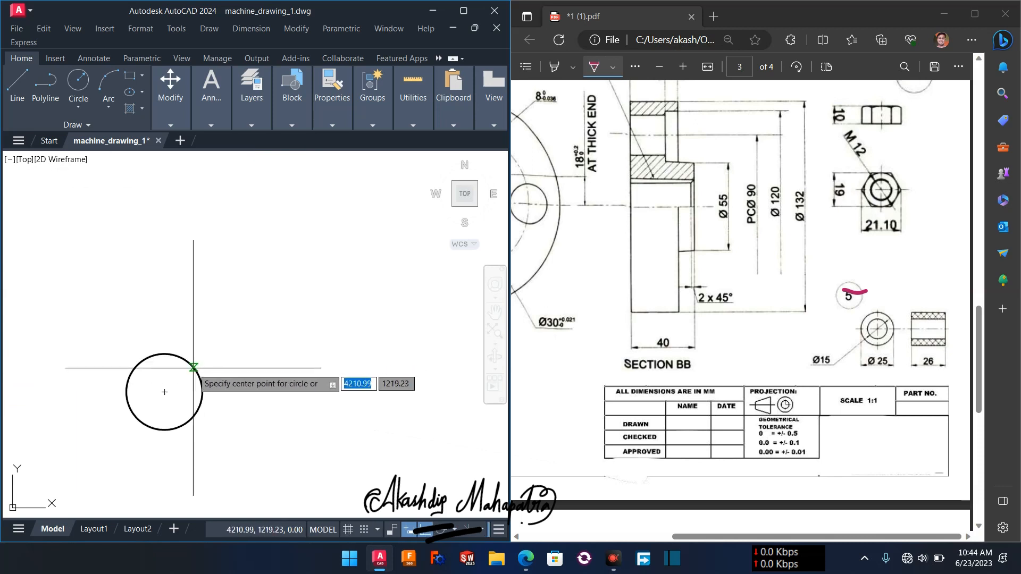
{"action": "left_click", "coordinate": [164, 392]}
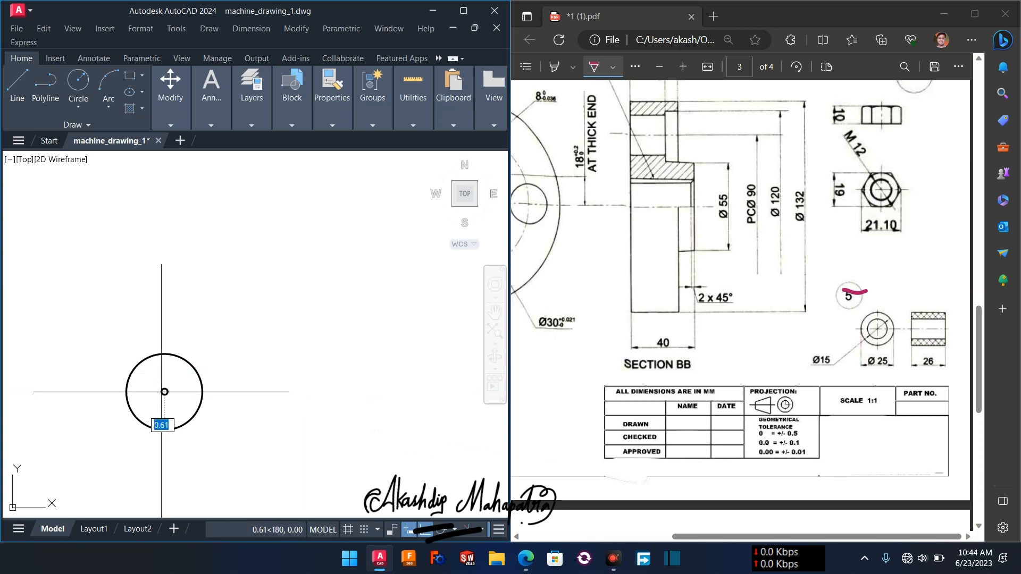
{"action": "type", "text": "d"}
{"action": "key", "text": "Return"}
{"action": "type", "text": "25"}
{"action": "key", "text": "Return"}
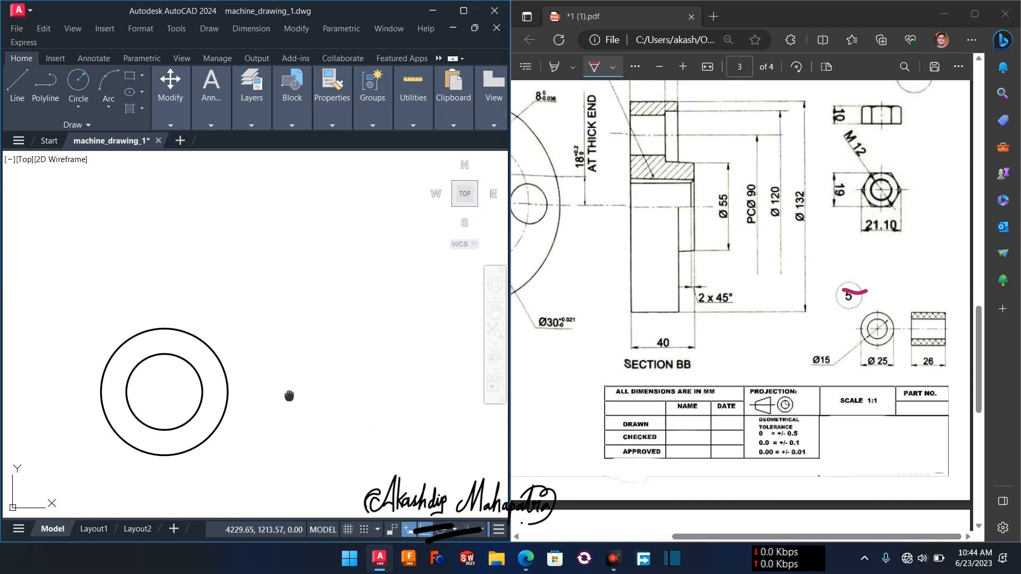
Project horizontal rays to the right from the top quadrant points of the outer and inner bush circles.
{"action": "scroll", "coordinate": [290, 394], "scroll_direction": "up", "scroll_amount": 2}
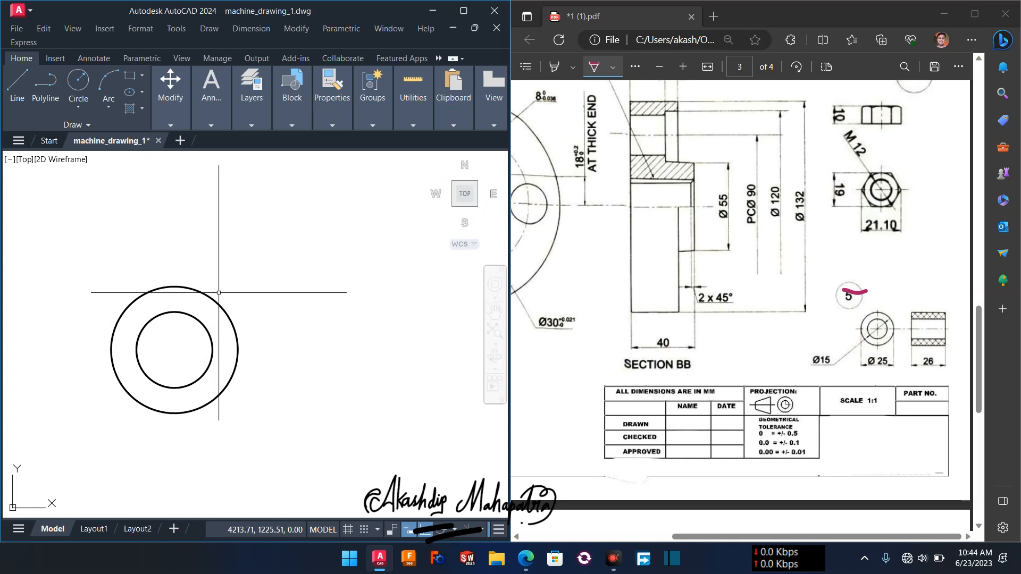
{"action": "type", "text": "RA"}
{"action": "left_click", "coordinate": [252, 335]}
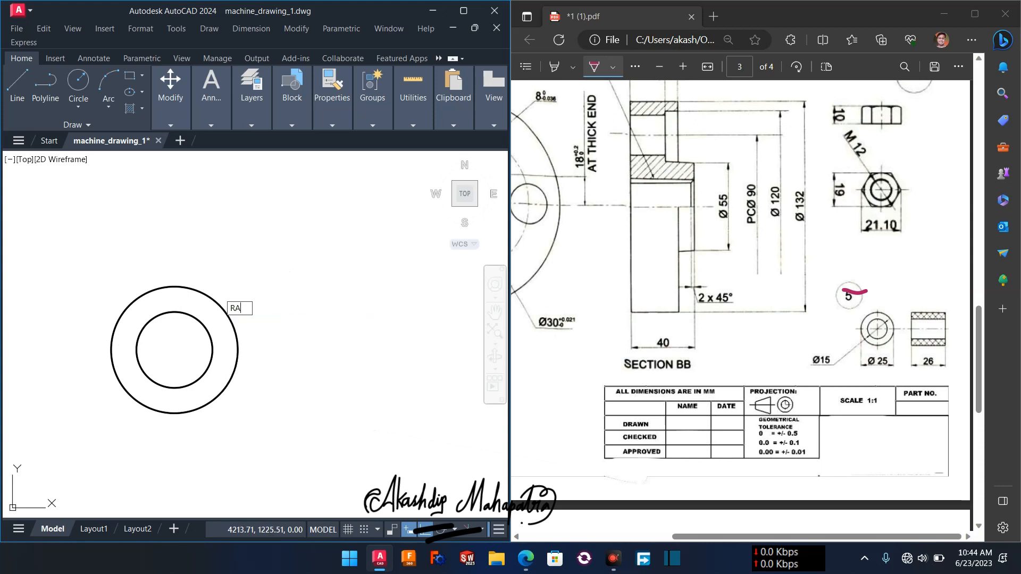
{"action": "left_click", "coordinate": [175, 287]}
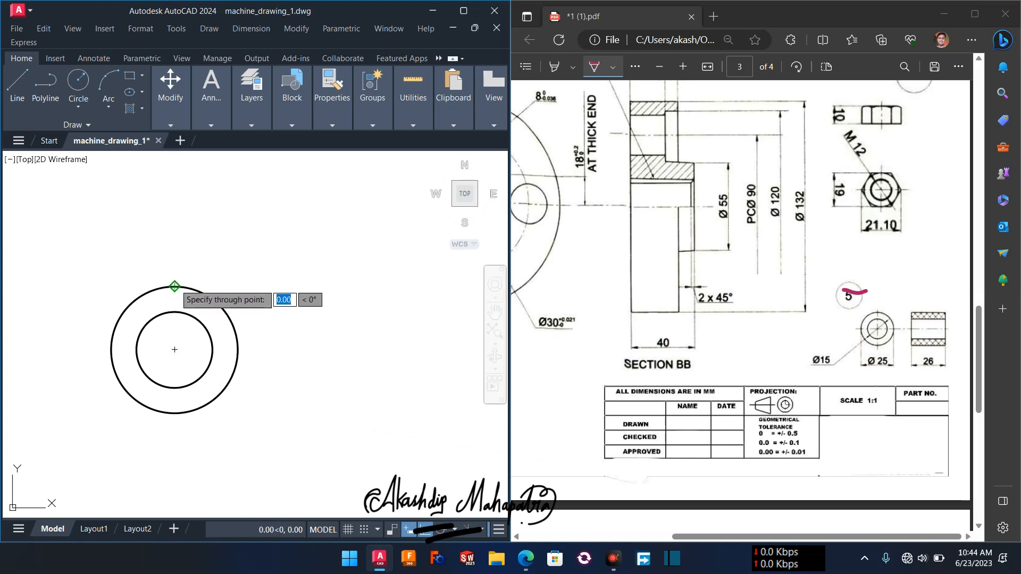
{"action": "left_click", "coordinate": [260, 294]}
{"action": "key", "text": "Escape"}
{"action": "key", "text": "space"}
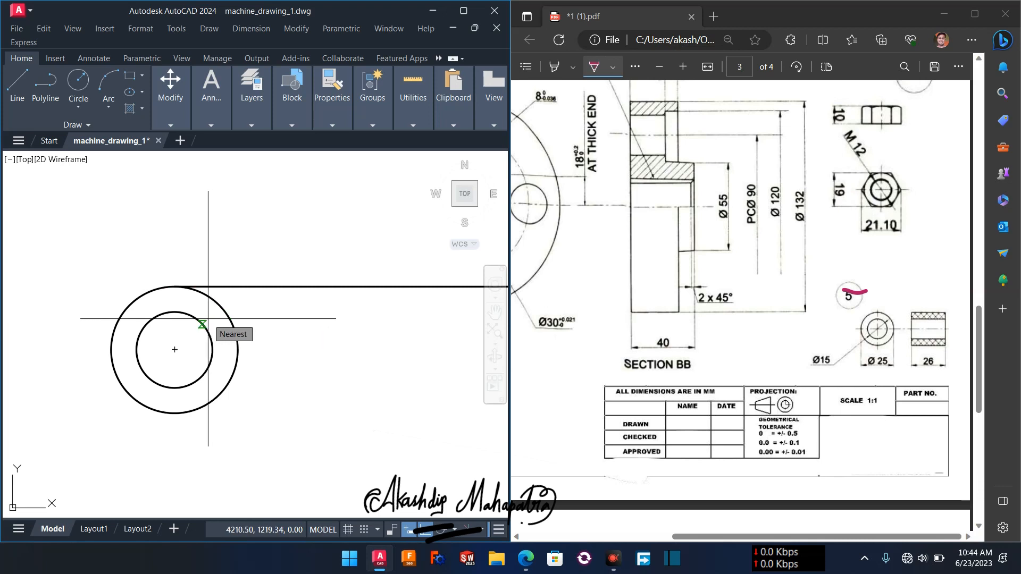
{"action": "left_click", "coordinate": [174, 311]}
{"action": "left_click", "coordinate": [266, 311]}
{"action": "key", "text": "Escape"}
Project horizontal rays to the right from the bottom quadrant points of the inner and outer bush circles.
{"action": "key", "text": "space"}
{"action": "left_click", "coordinate": [175, 388]}
{"action": "left_click", "coordinate": [275, 388]}
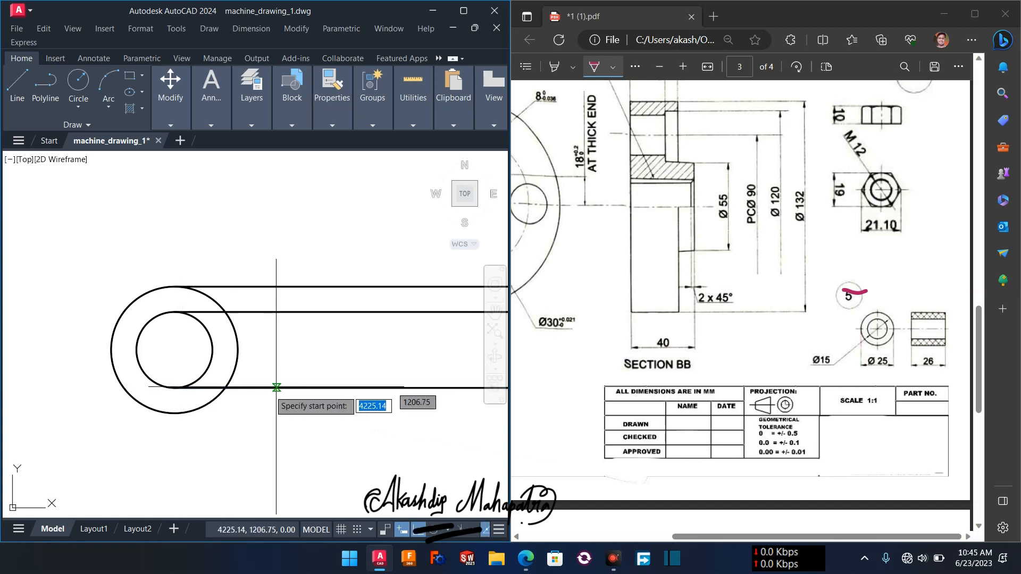
{"action": "key", "text": "Escape"}
{"action": "key", "text": "space"}
{"action": "left_click", "coordinate": [174, 413]}
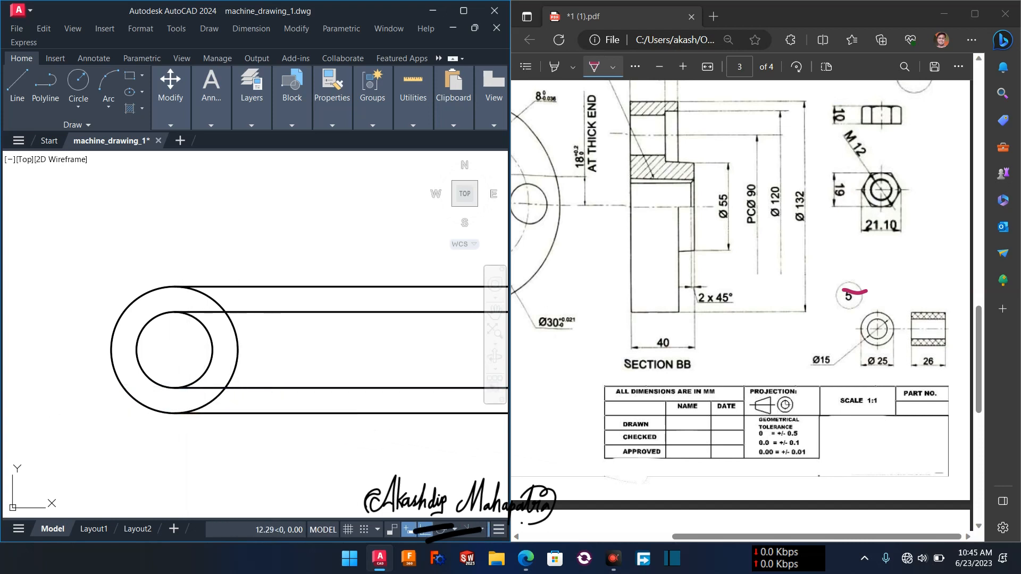
{"action": "left_click", "coordinate": [242, 413]}
{"action": "key", "text": "Escape"}
{"action": "middle_click_drag", "start_coordinate": [296, 432], "coordinate": [237, 447]}
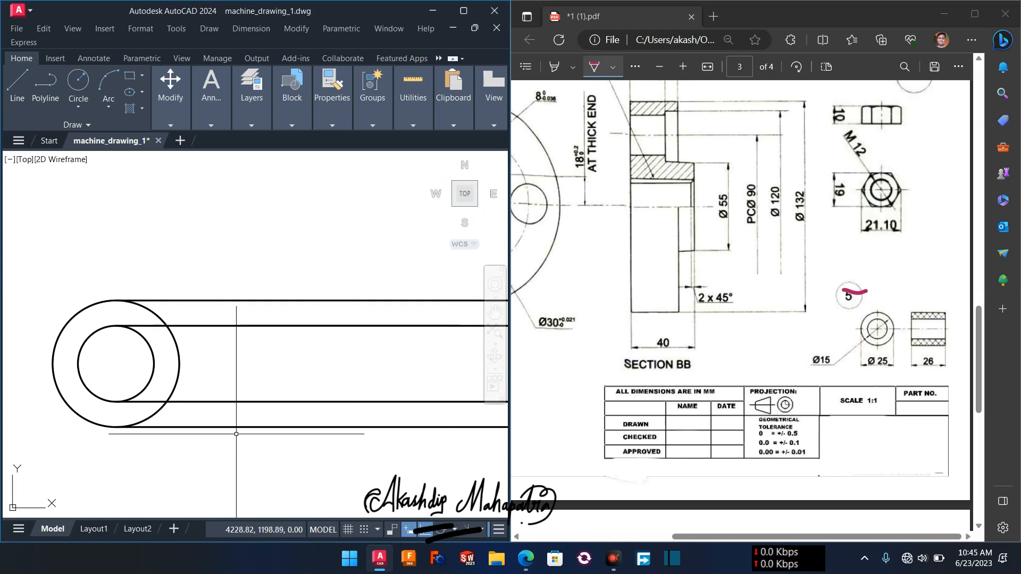
Draw a vertical line from the uppermost ray to the lowest ray as the side view's left edge.
{"action": "key", "text": "l"}
{"action": "key", "text": "space"}
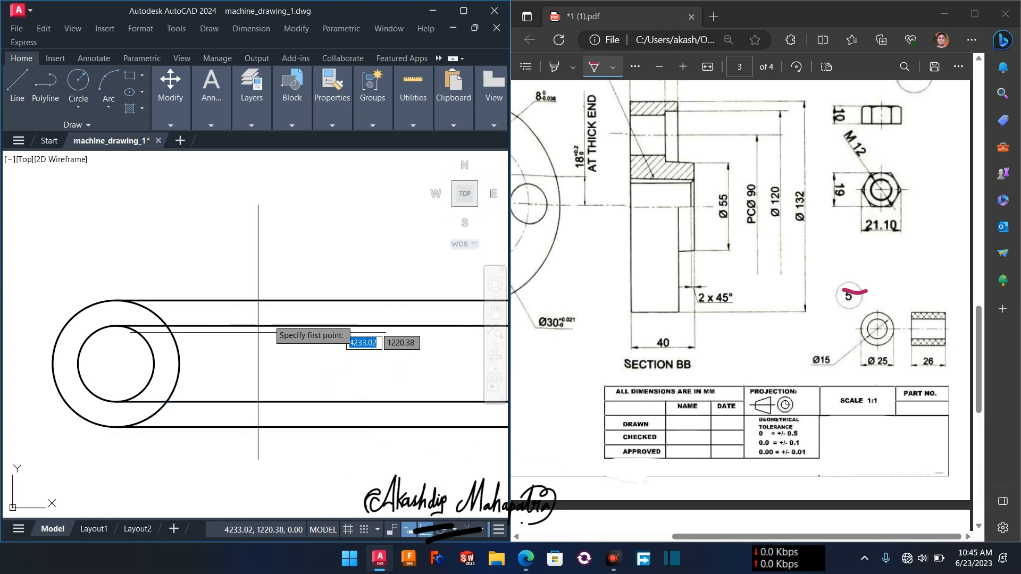
{"action": "left_click", "coordinate": [275, 300]}
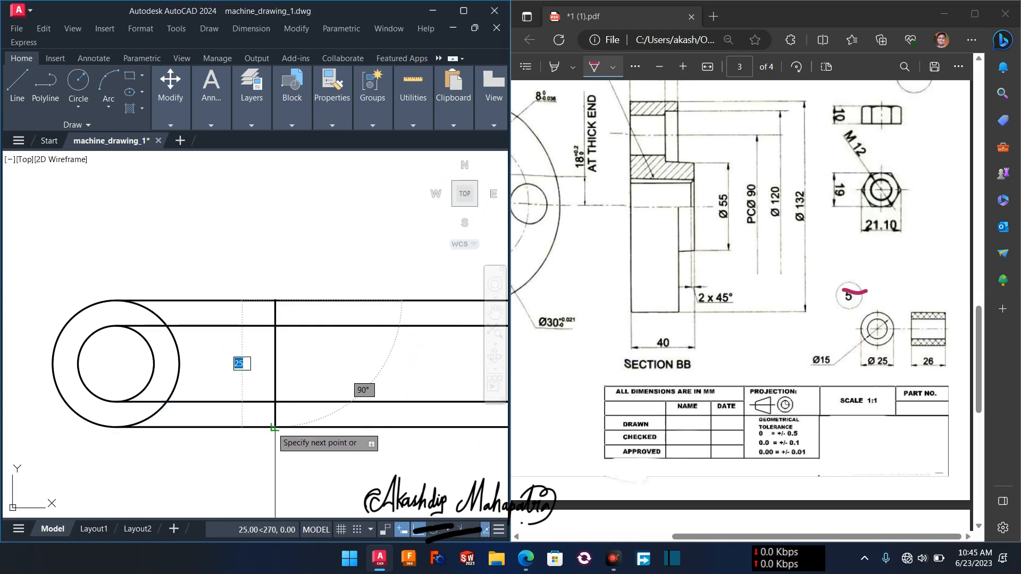
{"action": "left_click", "coordinate": [275, 427]}
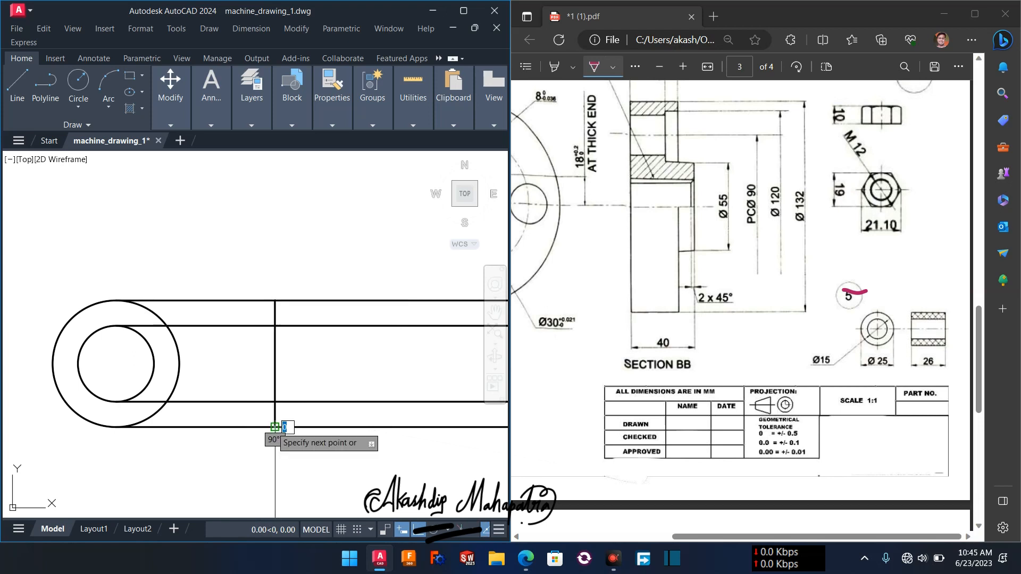
{"action": "key", "text": "Escape"}
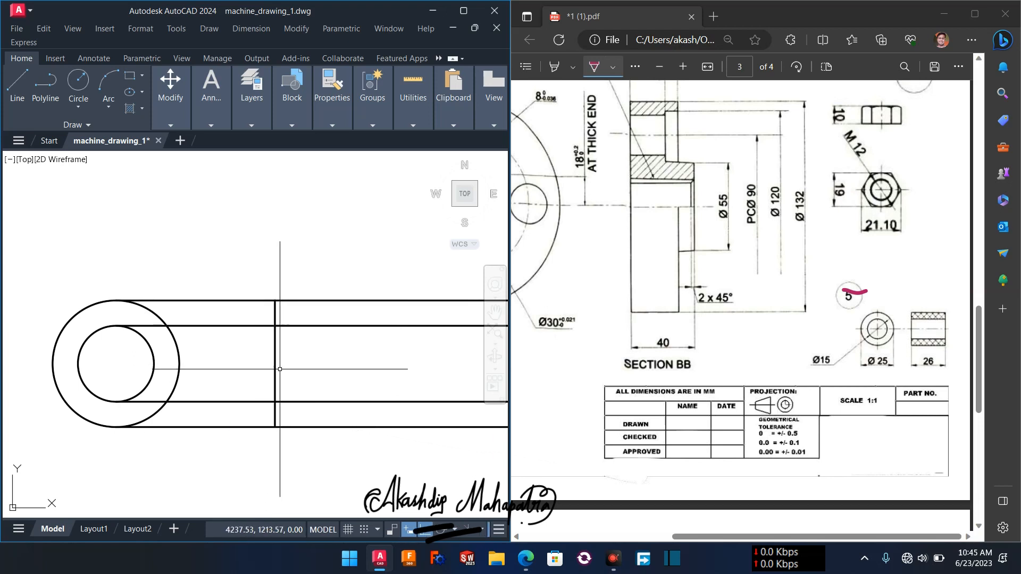
Offset the vertical edge line 26 to the right to form the bush side view's other end.
{"action": "type", "text": "of"}
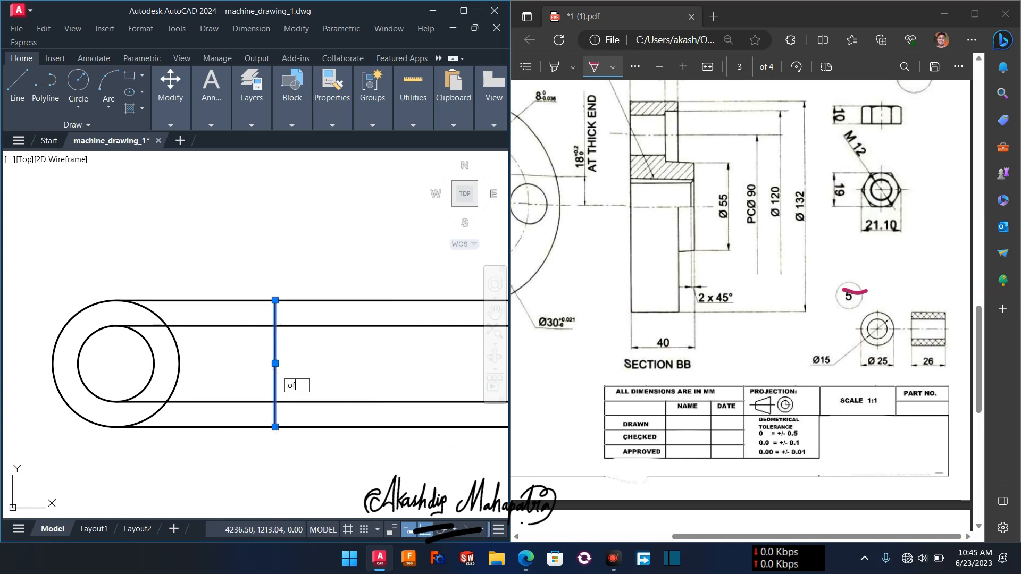
{"action": "key", "text": "Return"}
{"action": "type", "text": "26"}
{"action": "key", "text": "Return"}
{"action": "left_click", "coordinate": [275, 364]}
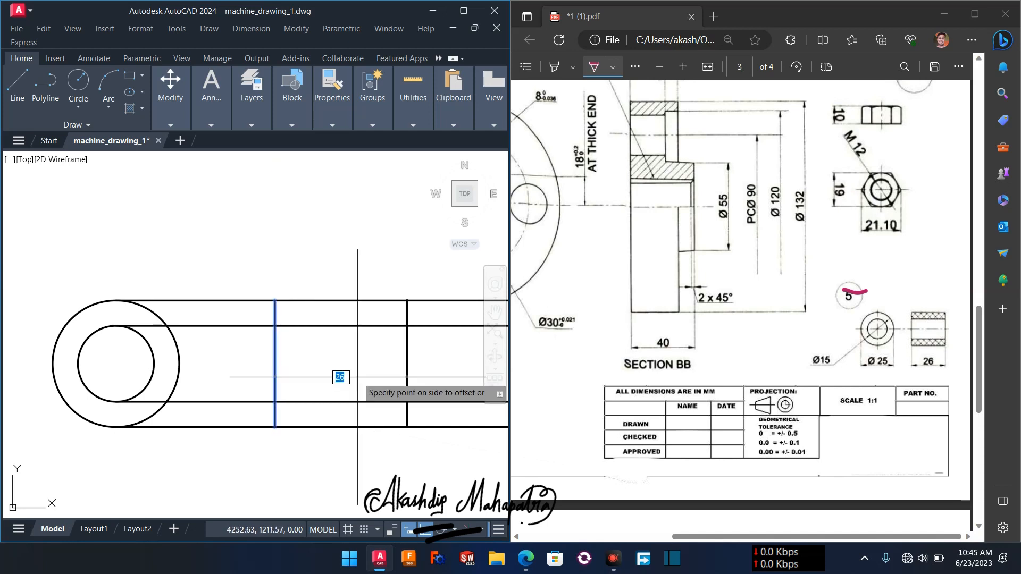
{"action": "left_click", "coordinate": [358, 377]}
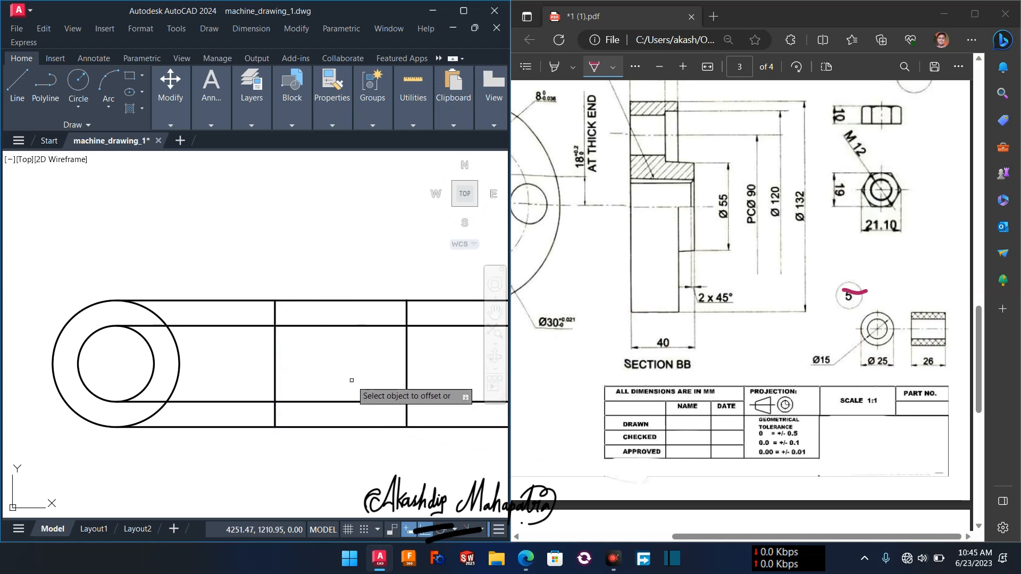
Trim the projection rays outside the two vertical edges, leaving only the bush's rectangular side view and bore lines.
{"action": "type", "text": "tr"}
{"action": "key", "text": "Return"}
{"action": "left_click_drag", "start_coordinate": [249, 297], "coordinate": [245, 450]}
{"action": "left_click_drag", "start_coordinate": [418, 273], "coordinate": [427, 466]}
{"action": "left_click_drag", "start_coordinate": [153, 330], "coordinate": [147, 323]}
{"action": "left_click_drag", "start_coordinate": [161, 399], "coordinate": [144, 406]}
{"action": "key", "text": "Escape"}
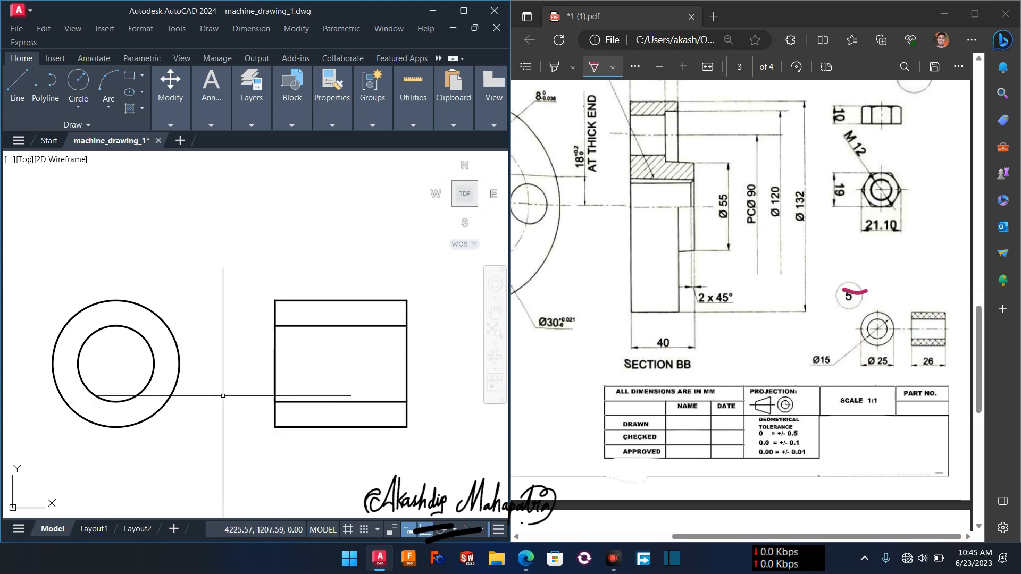
Make the Hatching layer current.
{"action": "middle_click_drag", "start_coordinate": [243, 346], "coordinate": [261, 341]}
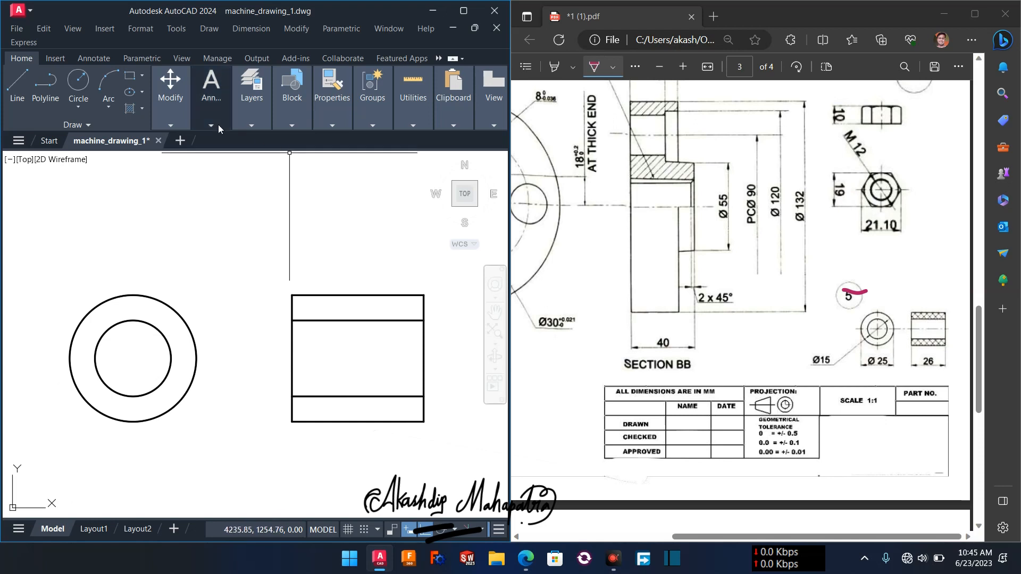
{"action": "left_click", "coordinate": [251, 122]}
{"action": "left_click", "coordinate": [406, 140]}
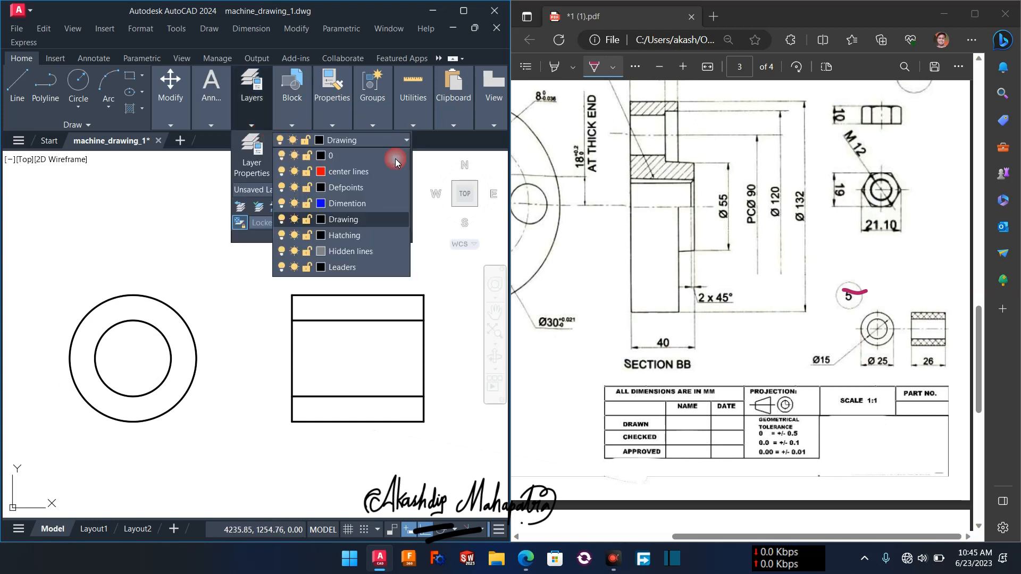
{"action": "left_click", "coordinate": [345, 240]}
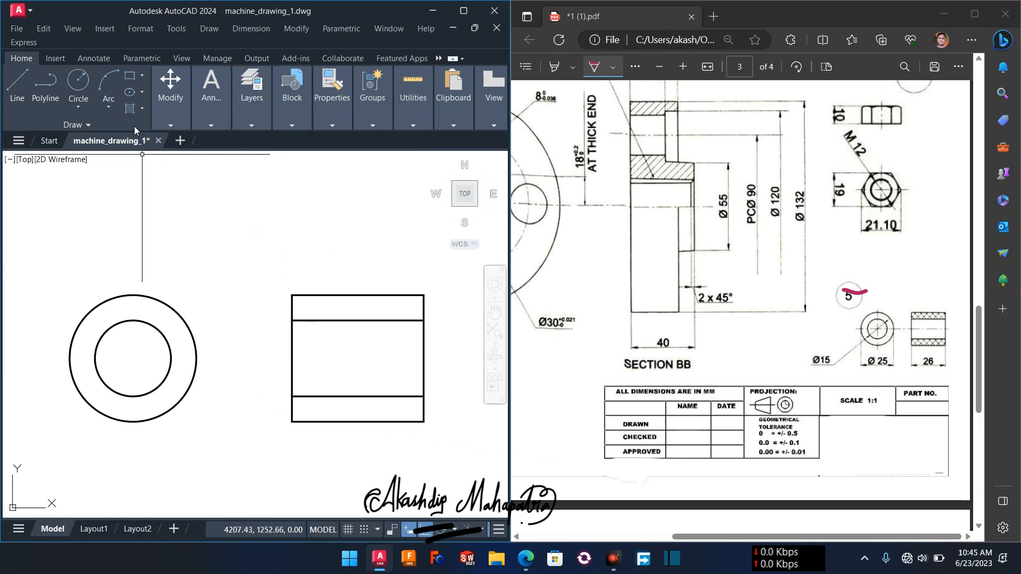
Hatch the upper and lower wall sections of the bush's side view with the ANSI37 pattern.
{"action": "left_click", "coordinate": [130, 109]}
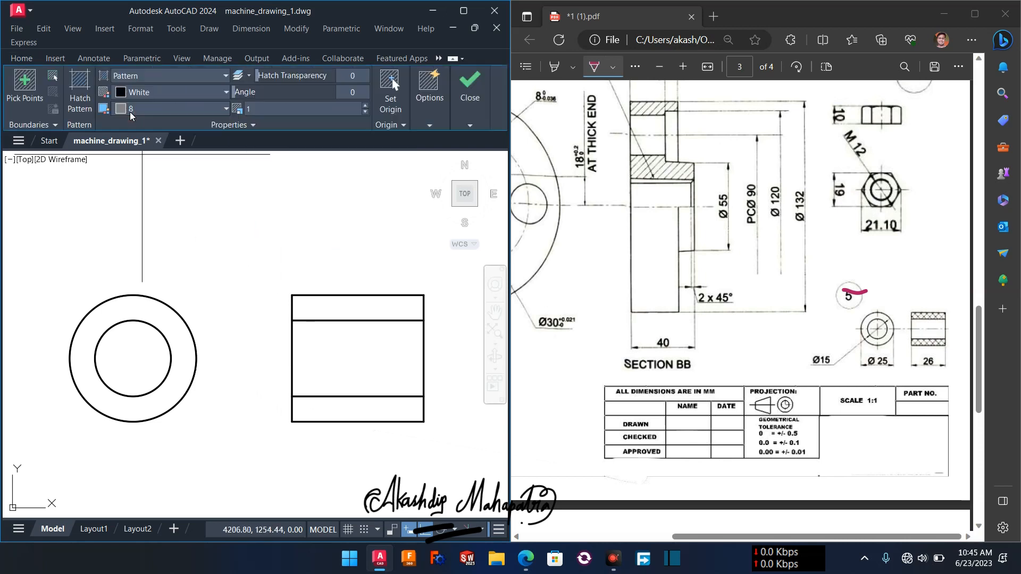
{"action": "left_click", "coordinate": [85, 114]}
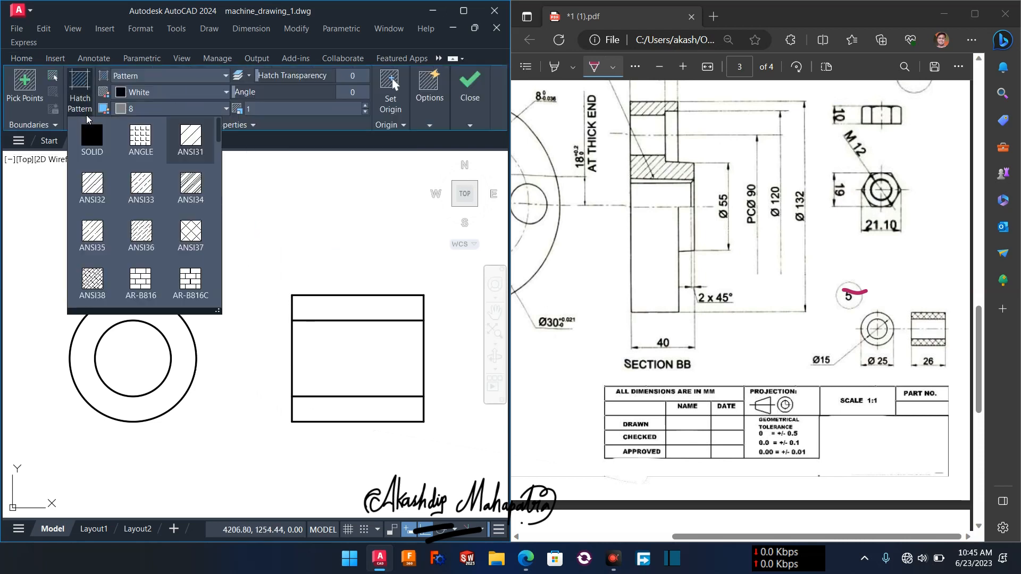
{"action": "left_click", "coordinate": [190, 243]}
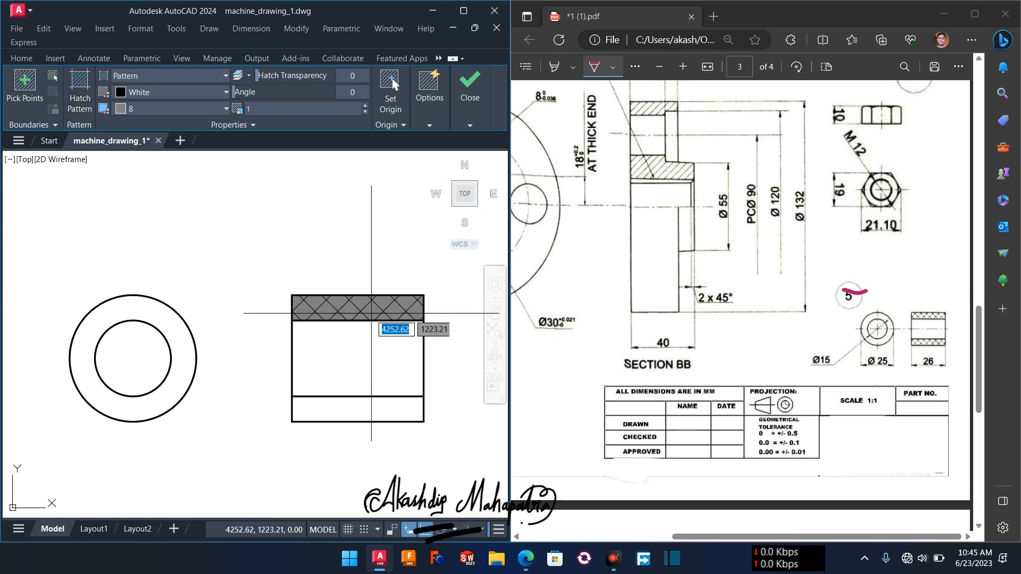
{"action": "left_click", "coordinate": [364, 312]}
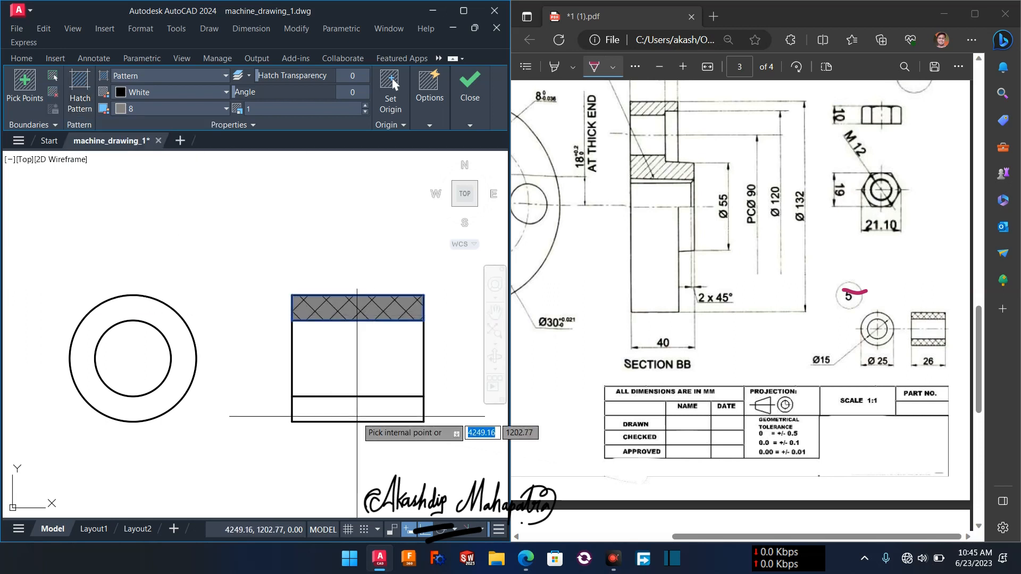
{"action": "left_click", "coordinate": [356, 413]}
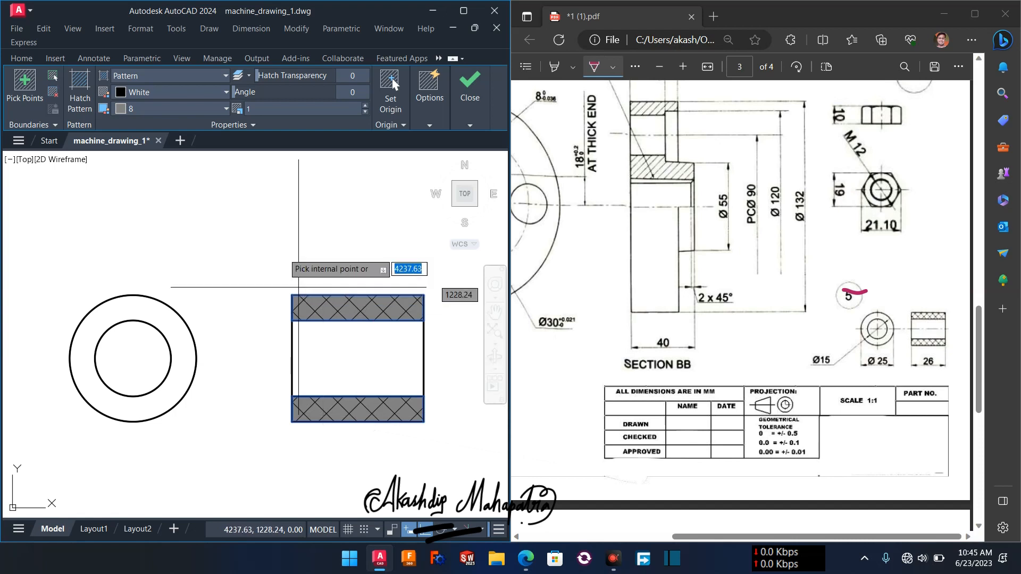
Set the background colour of the bush hatch to index colour 9 and finish the hatch.
{"action": "left_click", "coordinate": [156, 105]}
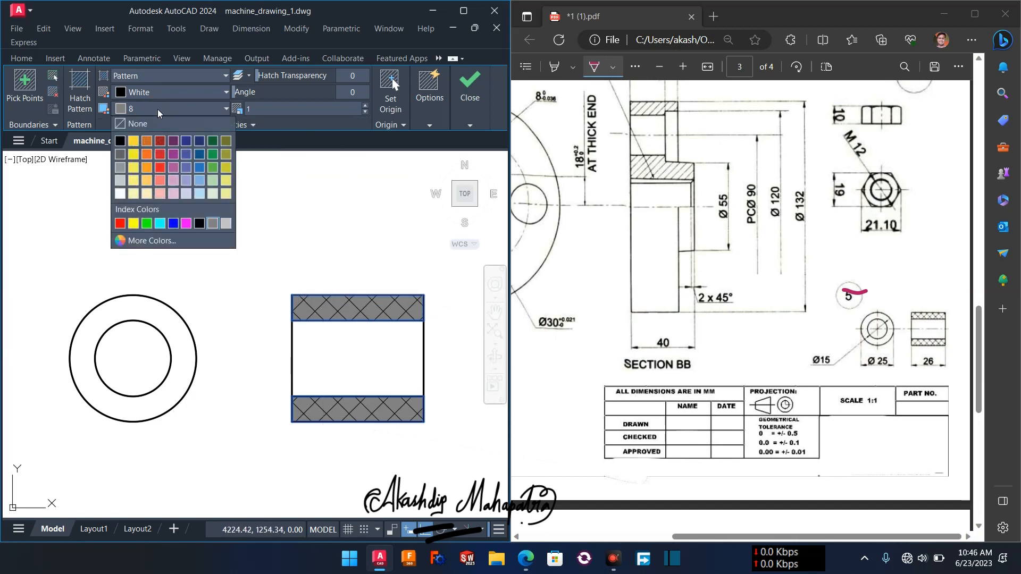
{"action": "left_click", "coordinate": [224, 227]}
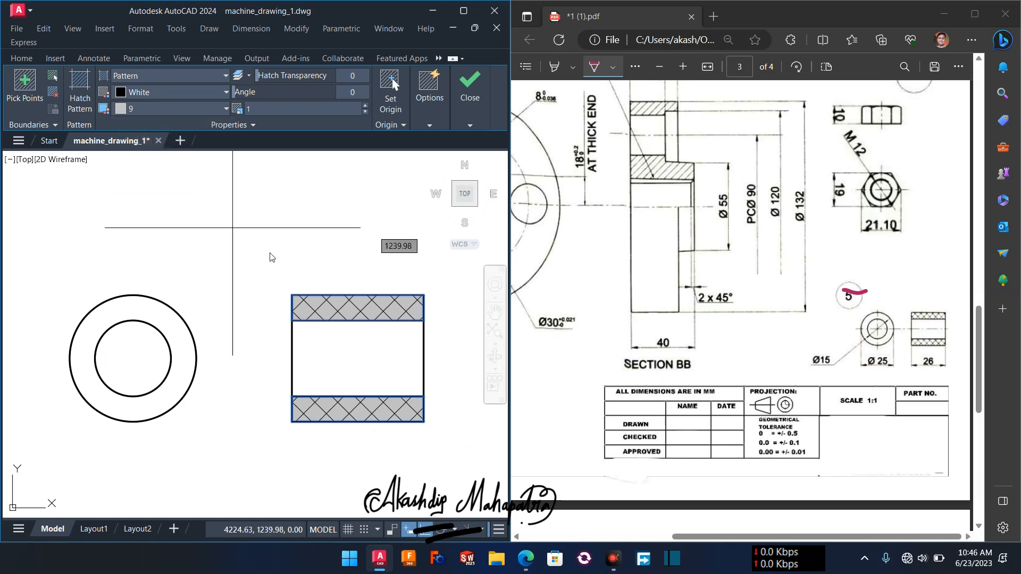
{"action": "key", "text": "Return"}
{"action": "scroll", "coordinate": [274, 275], "scroll_direction": "down", "scroll_amount": 2}
{"action": "middle_click_drag", "start_coordinate": [273, 276], "coordinate": [290, 262]}
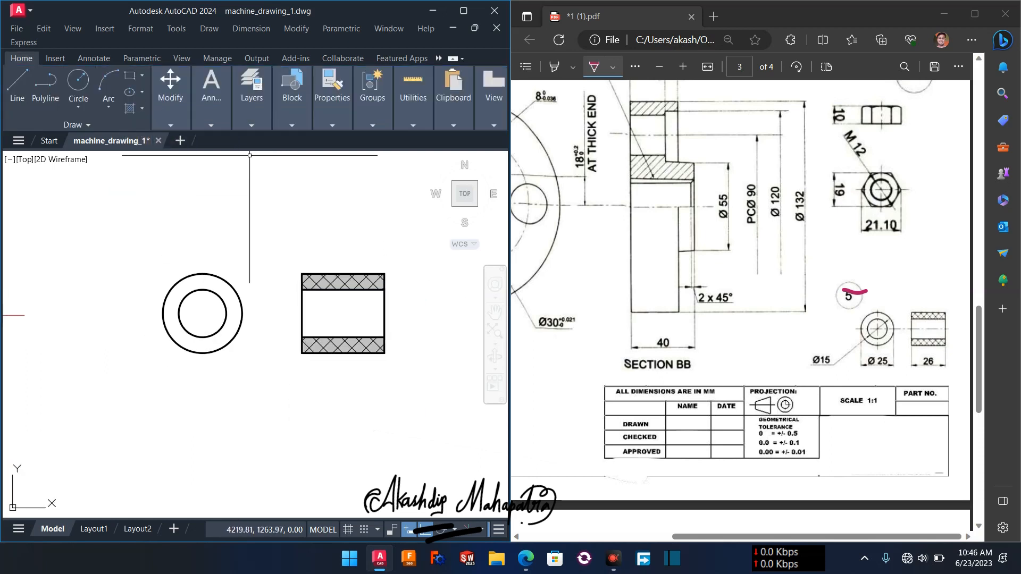
Make the center lines layer current and add a center mark to the bush's outer circle.
{"action": "left_click", "coordinate": [251, 126]}
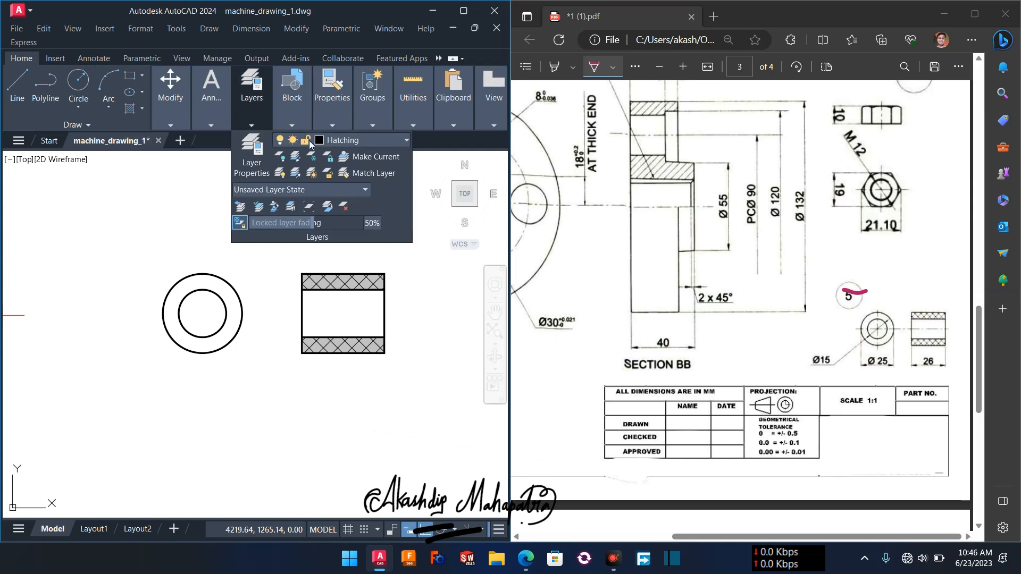
{"action": "left_click", "coordinate": [406, 141]}
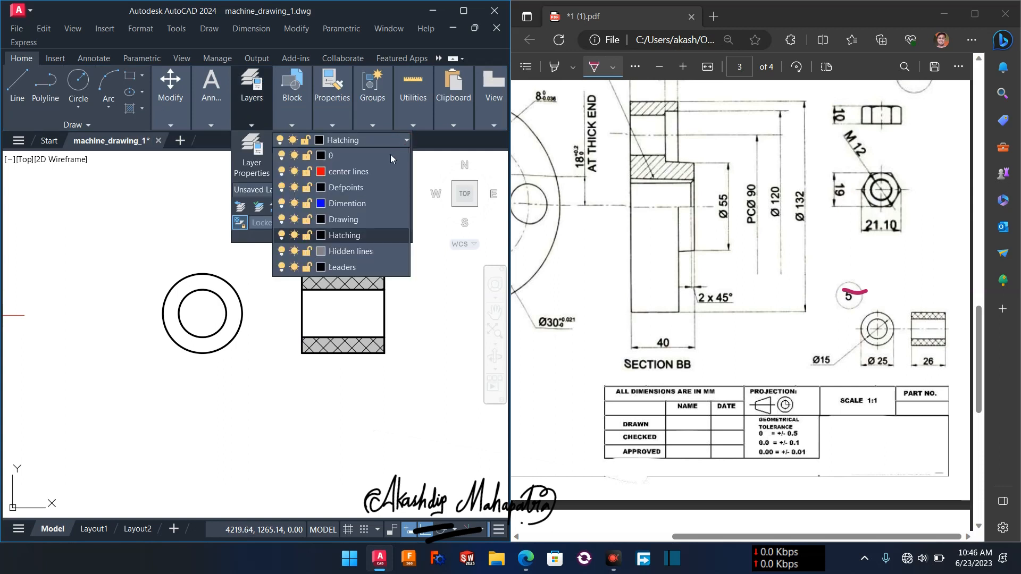
{"action": "left_click", "coordinate": [362, 171]}
{"action": "left_click", "coordinate": [91, 59]}
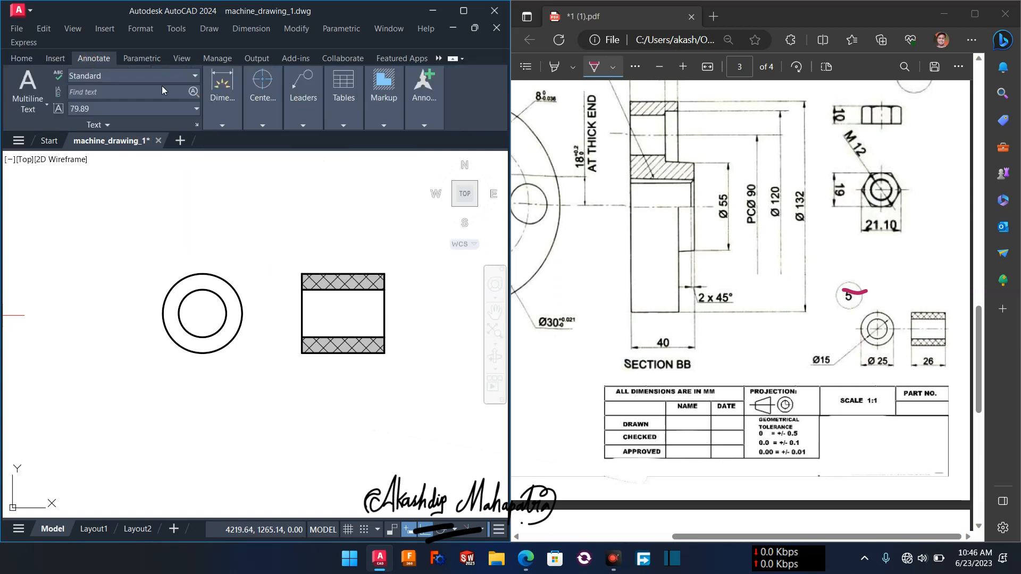
{"action": "left_click", "coordinate": [262, 128]}
{"action": "left_click", "coordinate": [256, 166]}
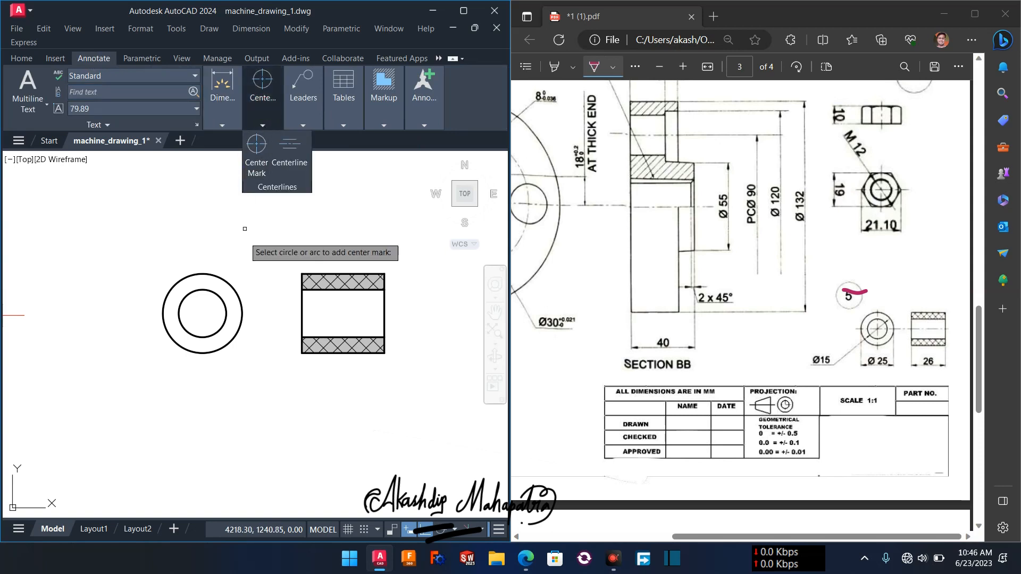
{"action": "left_click", "coordinate": [242, 313]}
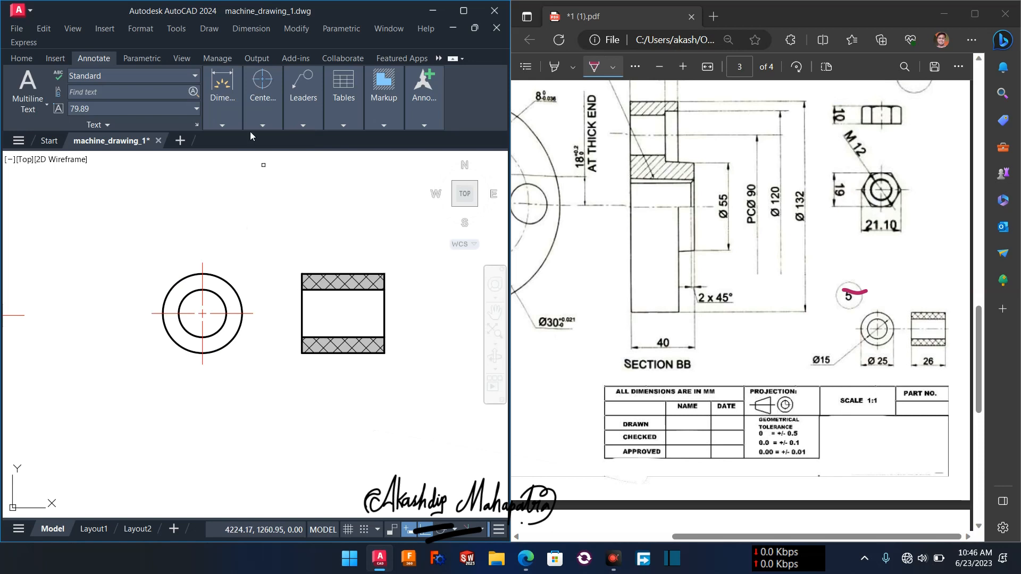
Add a centerline between the two bore lines of the bush's side view.
{"action": "left_click", "coordinate": [263, 127]}
{"action": "left_click", "coordinate": [289, 152]}
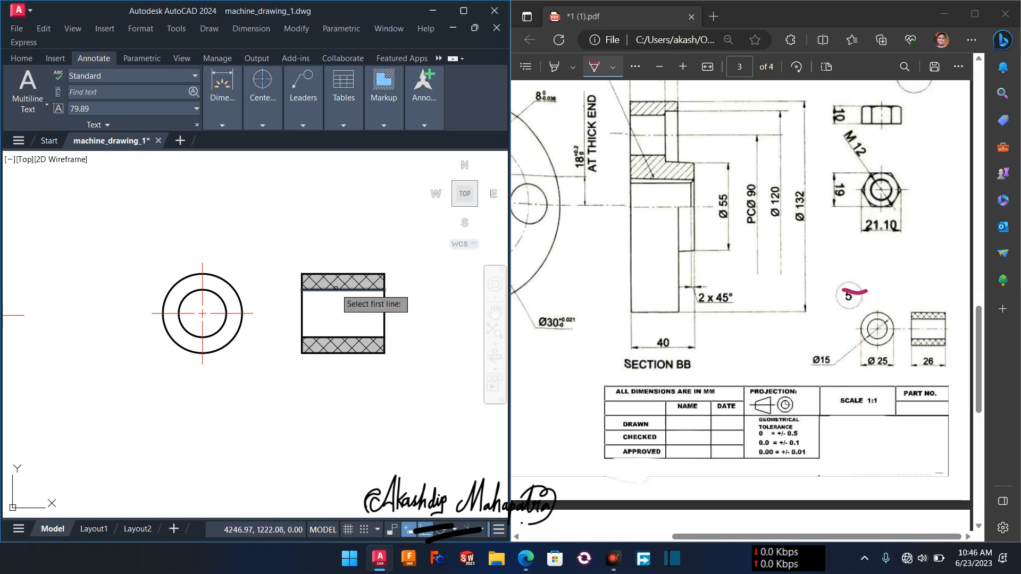
{"action": "left_click", "coordinate": [336, 288]}
{"action": "left_click", "coordinate": [335, 338]}
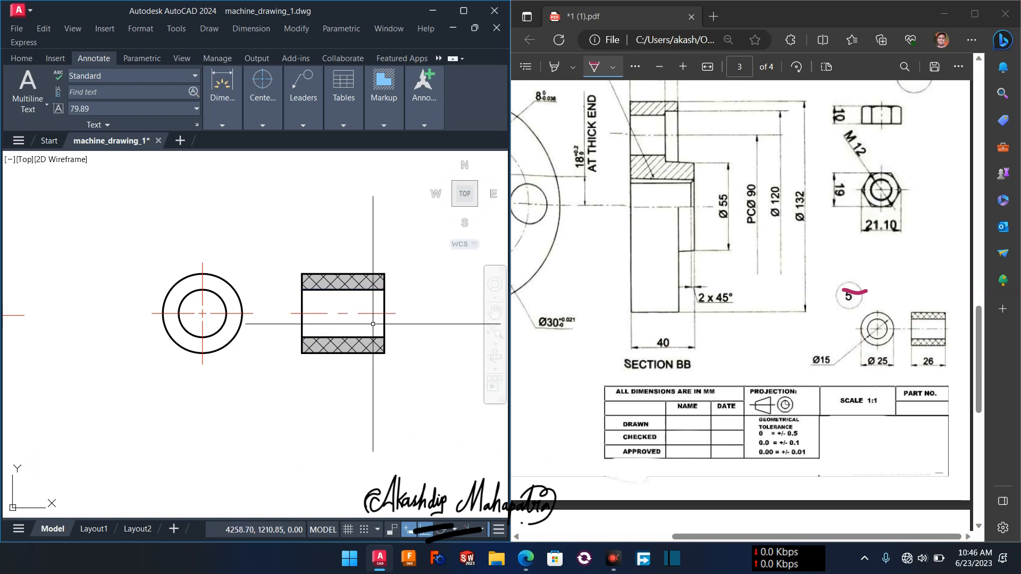
{"action": "scroll", "coordinate": [332, 364], "scroll_direction": "down", "scroll_amount": 4}
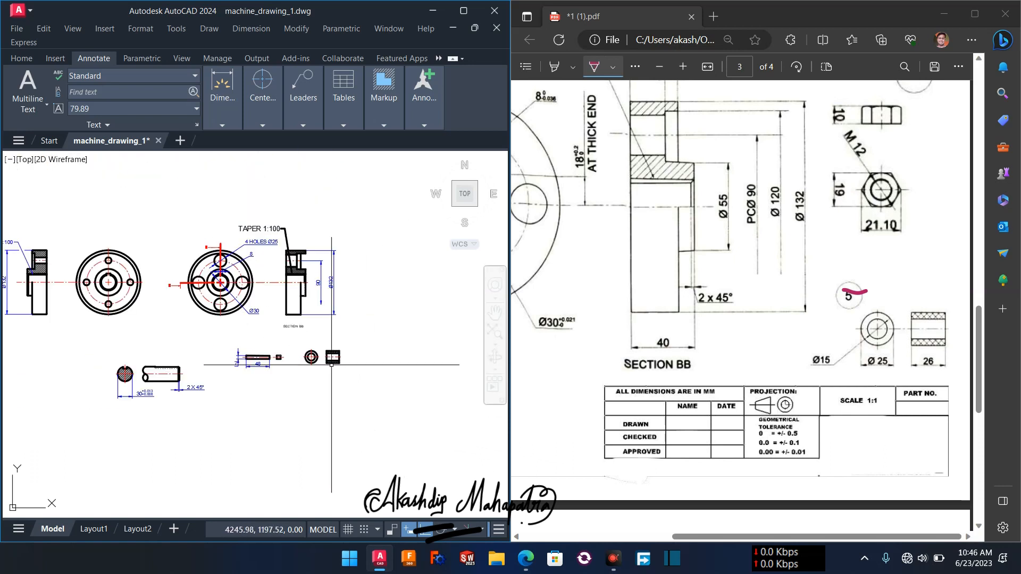
{"action": "scroll", "coordinate": [331, 364], "scroll_direction": "up", "scroll_amount": 4}
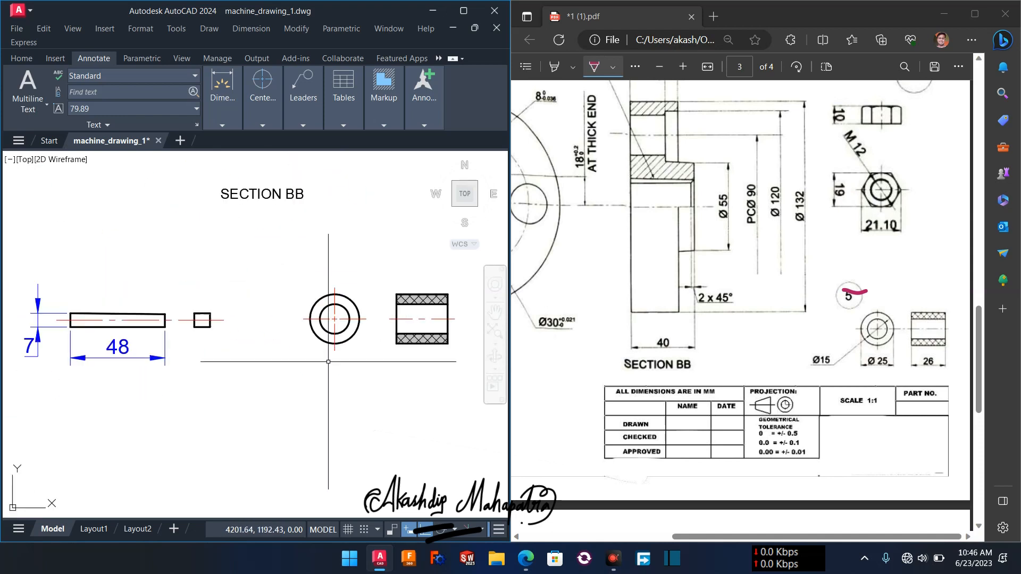
Switch to the PDF in Edge and ink dots beside BOLT, NUT and WASHER in the page 1 parts list.
{"action": "scroll", "coordinate": [759, 377], "scroll_direction": "up", "scroll_amount": 15}
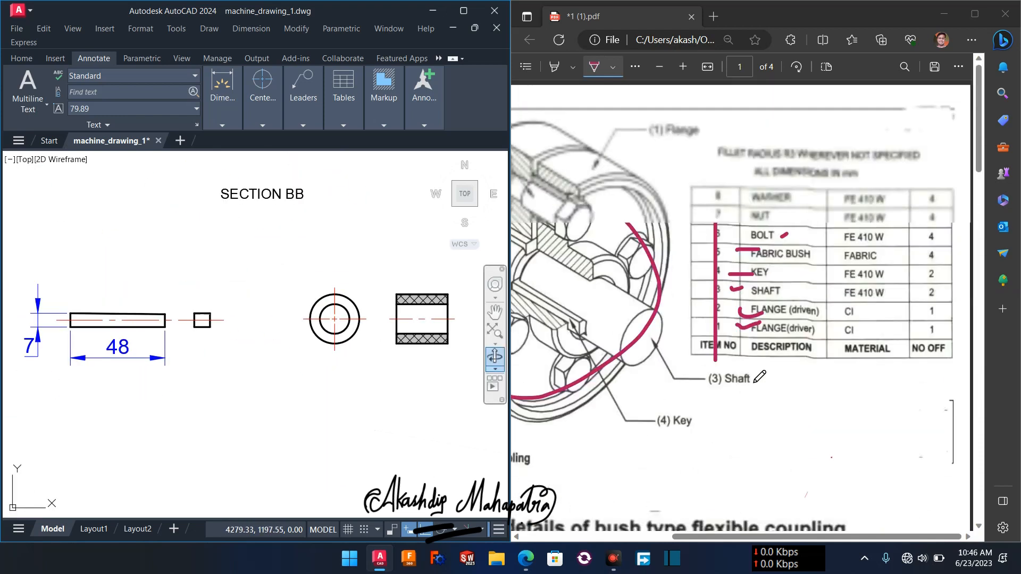
{"action": "left_click_drag", "start_coordinate": [781, 237], "coordinate": [787, 232]}
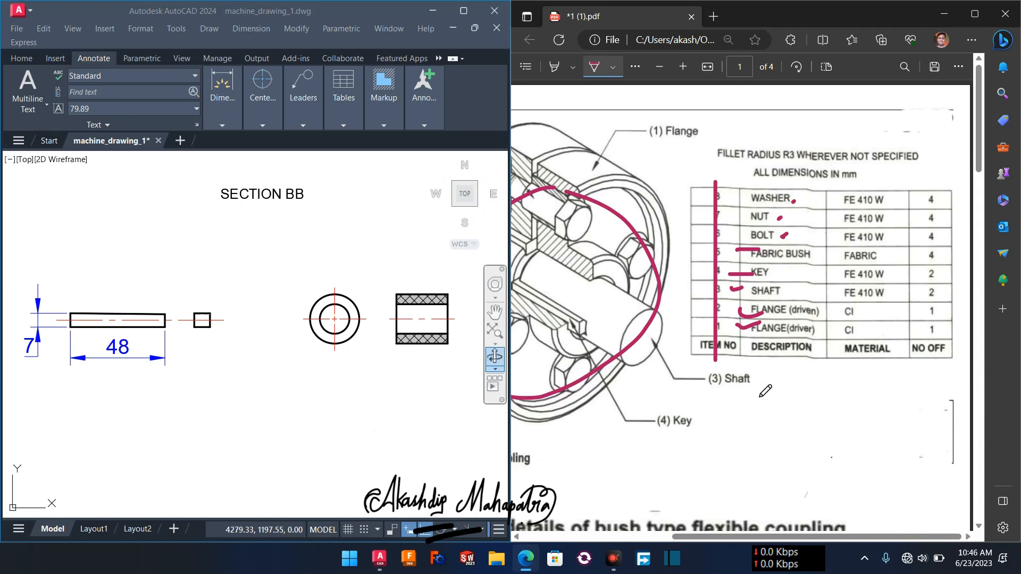
Circle the M12 thread callout of the part 7 nut on page 3 of the PDF in ink.
{"action": "scroll", "coordinate": [765, 392], "scroll_direction": "down", "scroll_amount": 10}
{"action": "scroll", "coordinate": [765, 391], "scroll_direction": "down", "scroll_amount": 6}
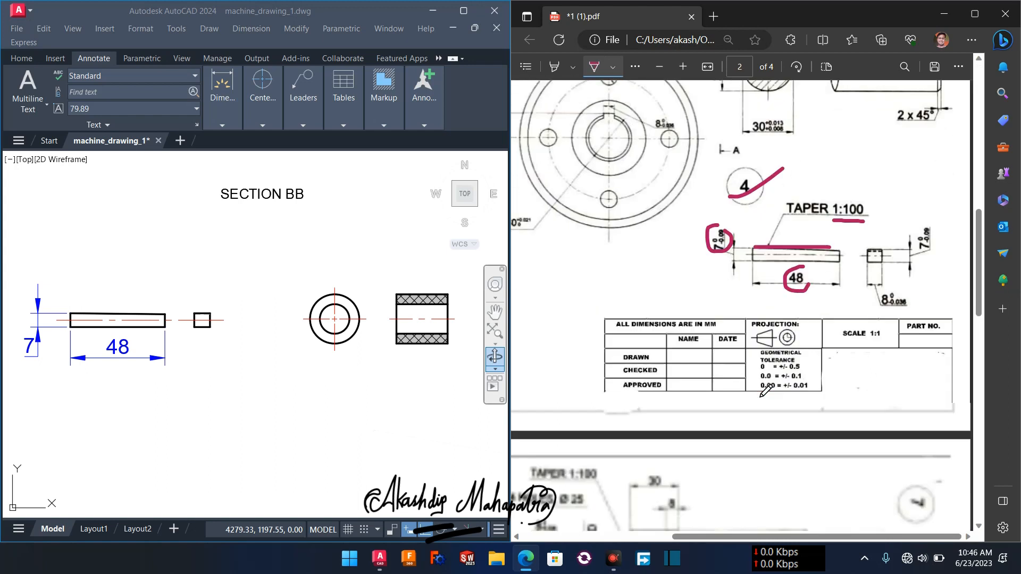
{"action": "scroll", "coordinate": [760, 397], "scroll_direction": "down", "scroll_amount": 1}
{"action": "mouse_move", "coordinate": [844, 283]}
{"action": "left_mouse_down"}
{"action": "mouse_move", "coordinate": [868, 297]}
{"action": "mouse_move", "coordinate": [844, 275]}
{"action": "left_mouse_up"}
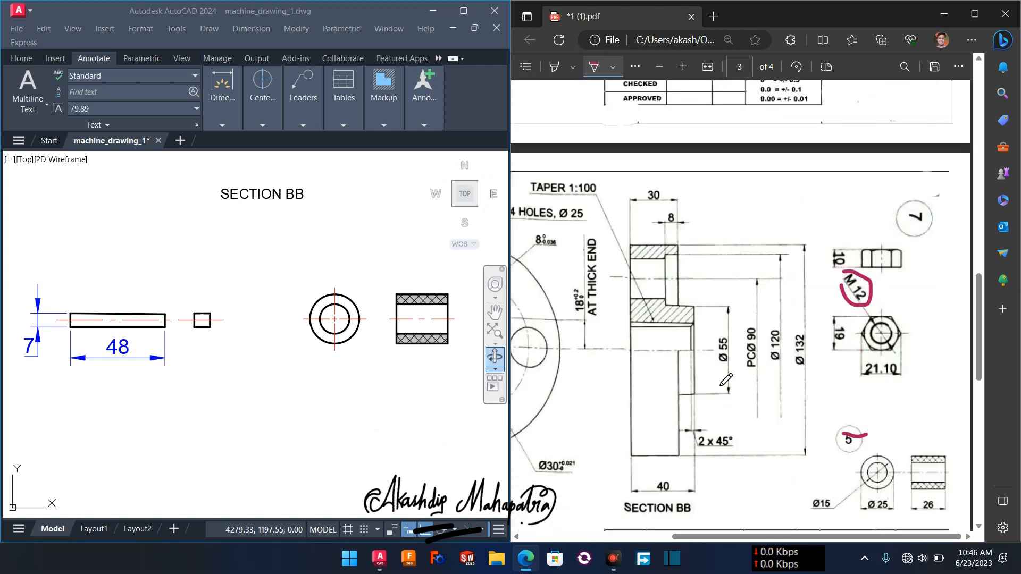